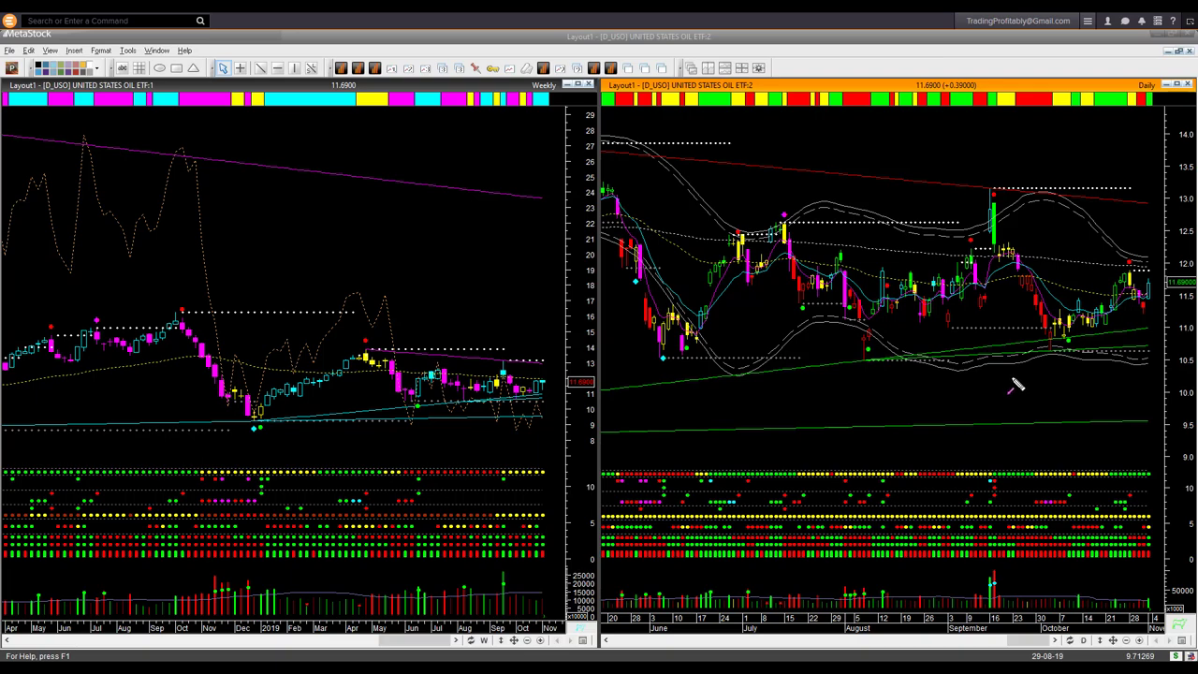
Step: Draw arrows on the USO daily chart along the rising green support, at the September high, and at the early-October lows
left_click_drag(894, 366, 1009, 352)
left_click_drag(884, 177, 985, 185)
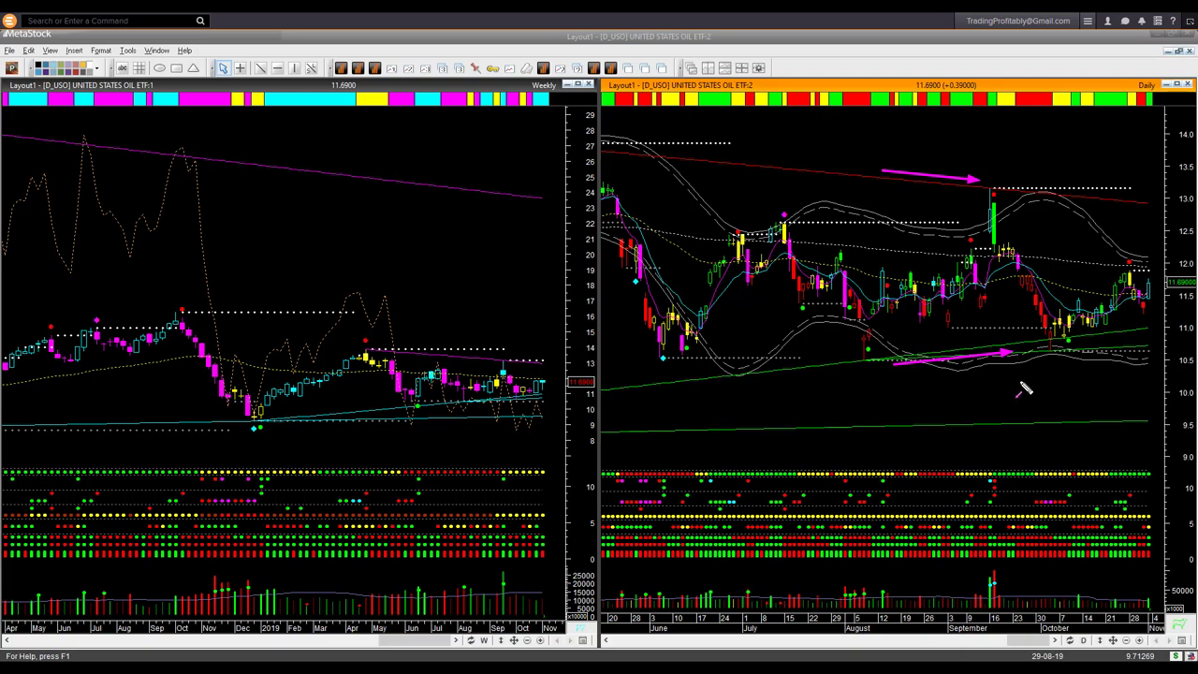
left_click_drag(1004, 393, 1050, 348)
left_click_drag(1087, 390, 1074, 352)
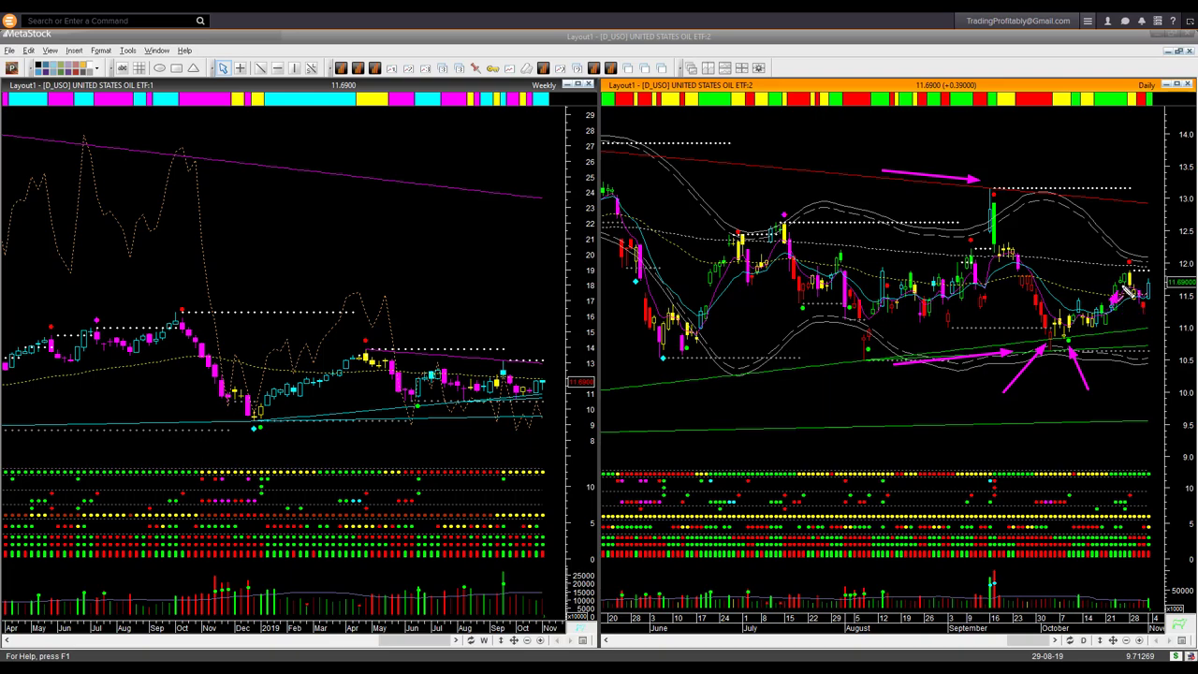
Step: Trace the late-October price swings on the USO daily chart, add arrows at the early-October lows, and erase all annotations
mouse_move(1112, 292)
left_mouse_down()
mouse_move(1131, 283)
mouse_move(1145, 311)
mouse_move(1162, 293)
left_mouse_up()
left_click_drag(1037, 386, 1043, 354)
left_click_drag(1106, 382, 1078, 348)
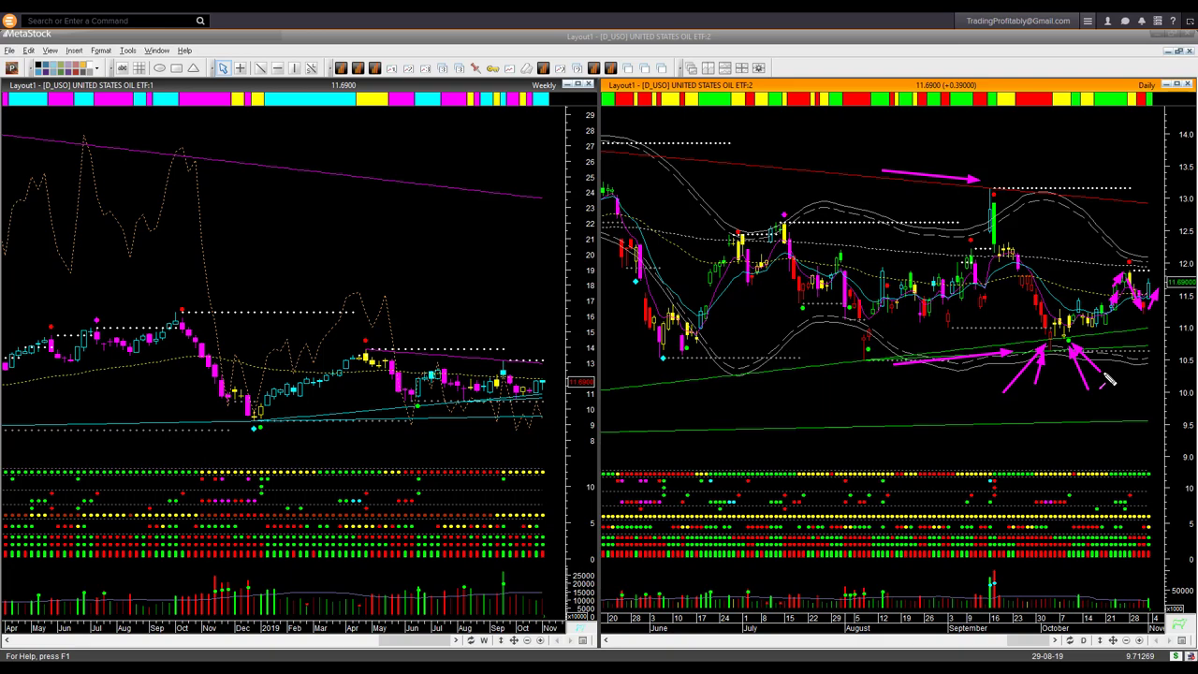
key("e")
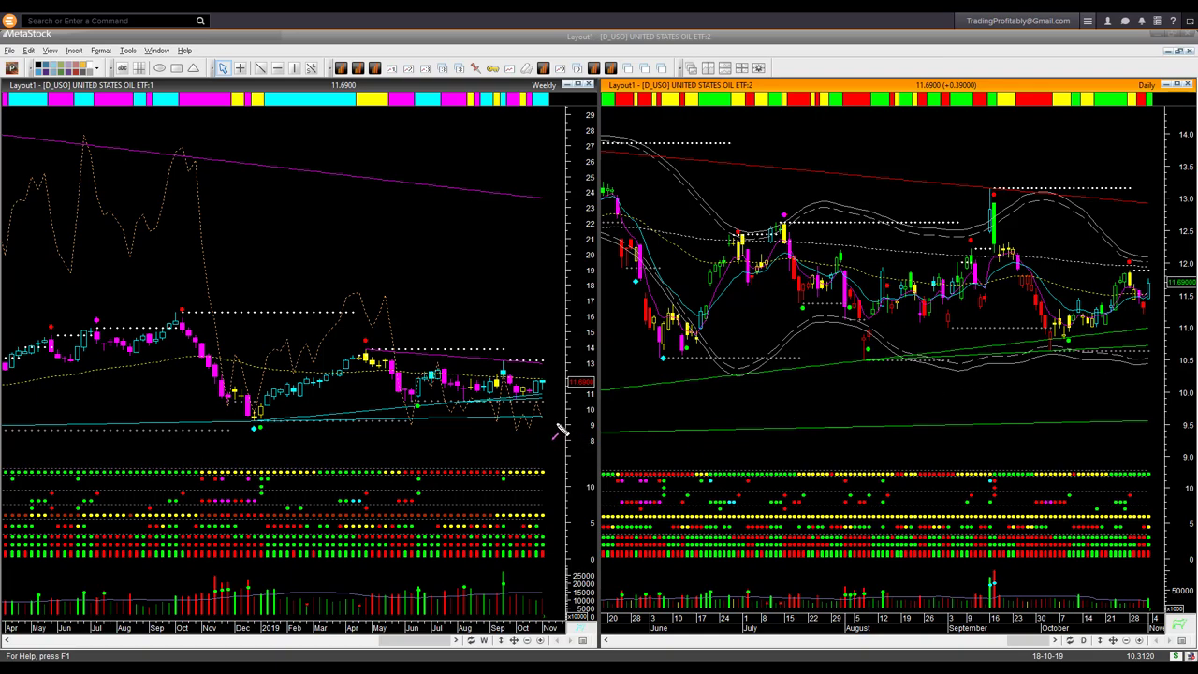
Step: Mark the latest USO weekly and daily bars, the daily indicator rows, and the price levels around the last daily candle with arrows
left_click_drag(514, 454, 540, 429)
mouse_move(1113, 584)
left_mouse_down()
mouse_move(1134, 567)
mouse_move(1161, 573)
left_mouse_up()
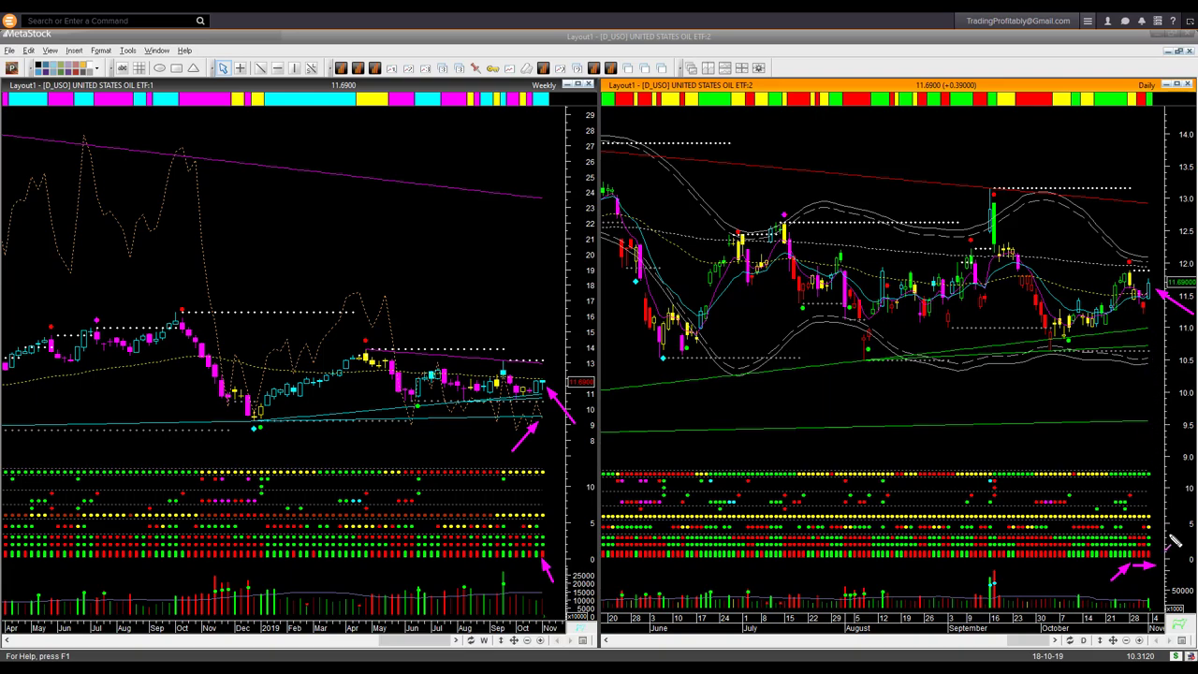
left_click_drag(1190, 537, 1162, 559)
left_click_drag(1154, 432, 1160, 426)
left_click_drag(1153, 301, 1190, 306)
left_click_drag(1157, 270, 1191, 272)
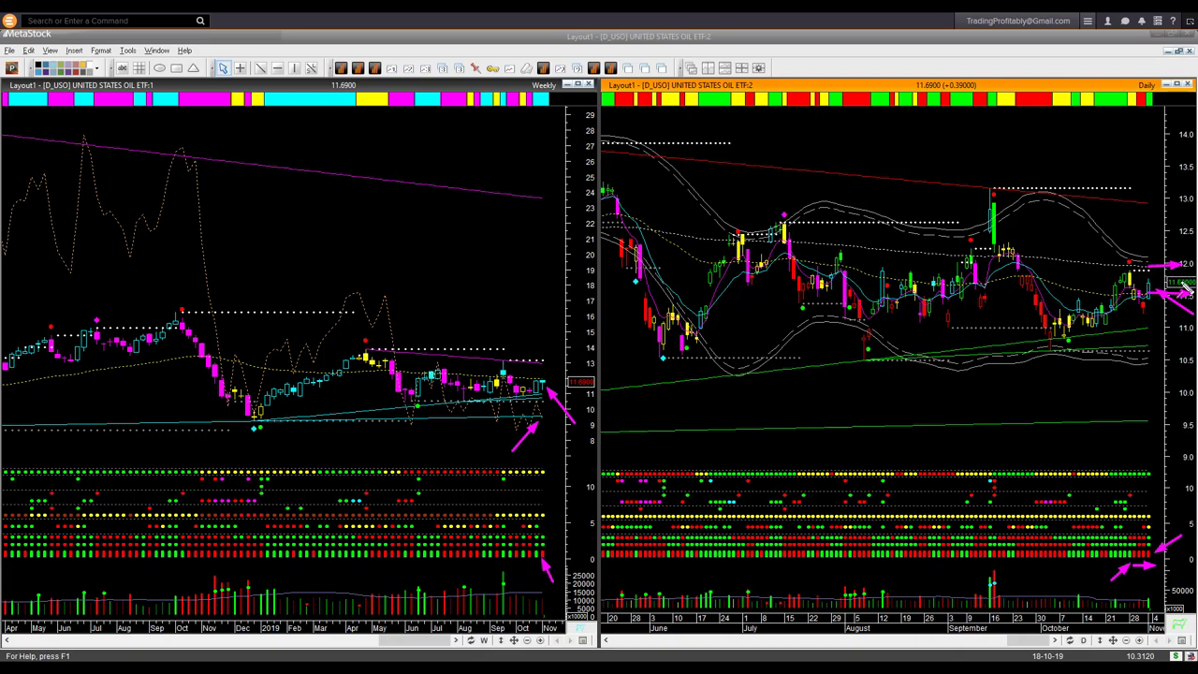
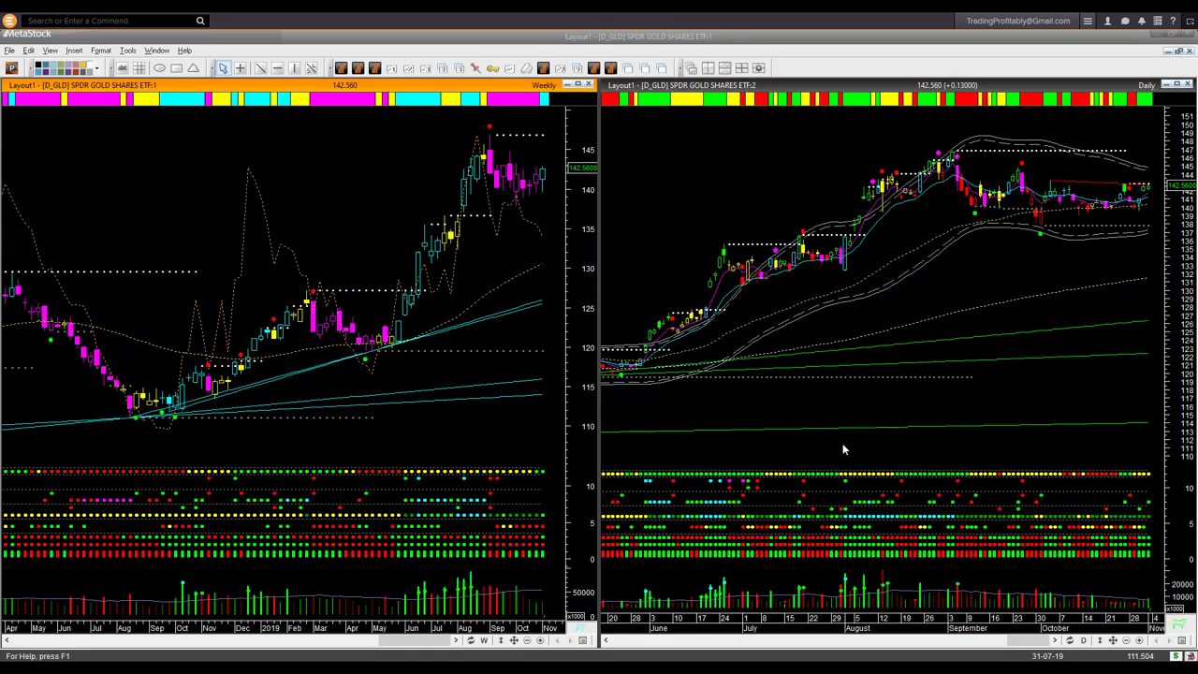
Step: Mark the October drop and the sideways stretch following it on the GLD daily chart with arrows, and clear them
left_click_drag(53, 138, 66, 98)
left_click_drag(1101, 126, 1080, 200)
mouse_move(1102, 213)
left_mouse_down()
mouse_move(1090, 204)
mouse_move(1113, 208)
left_mouse_up()
mouse_move(1076, 194)
left_mouse_down()
mouse_move(1123, 200)
mouse_move(1093, 214)
mouse_move(1112, 206)
left_mouse_up()
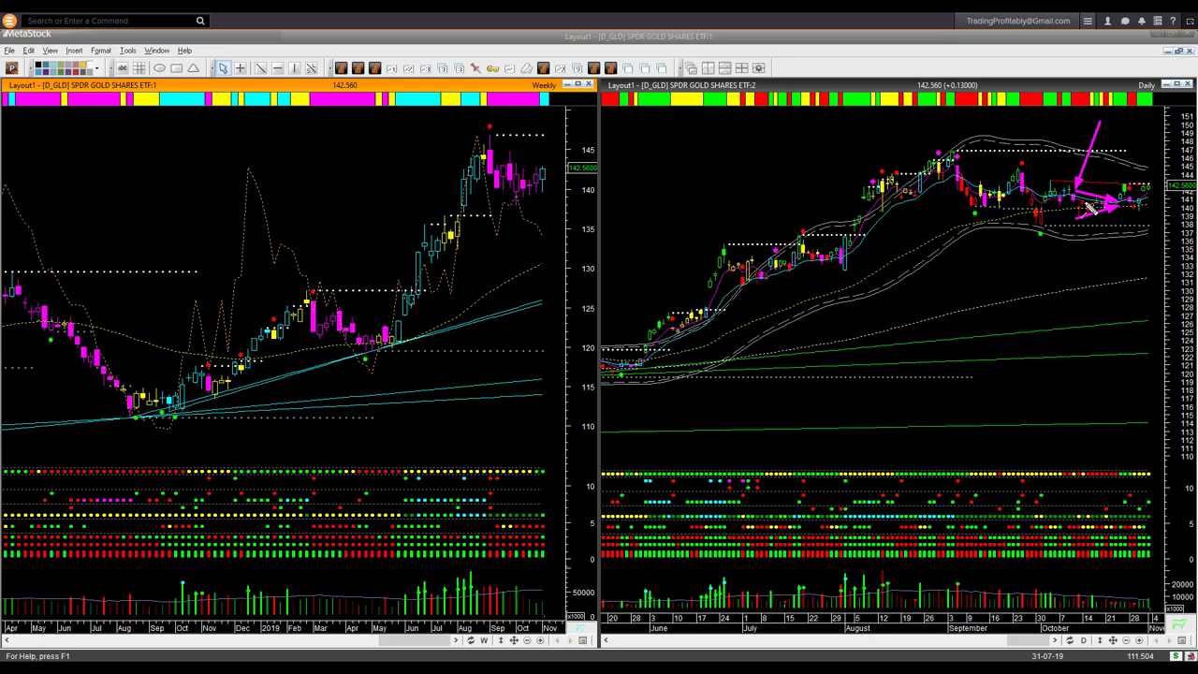
key("Escape")
Step: Point arrows at the latest candle and the early-October candles on the GLD daily chart, and erase them
mouse_move(1090, 207)
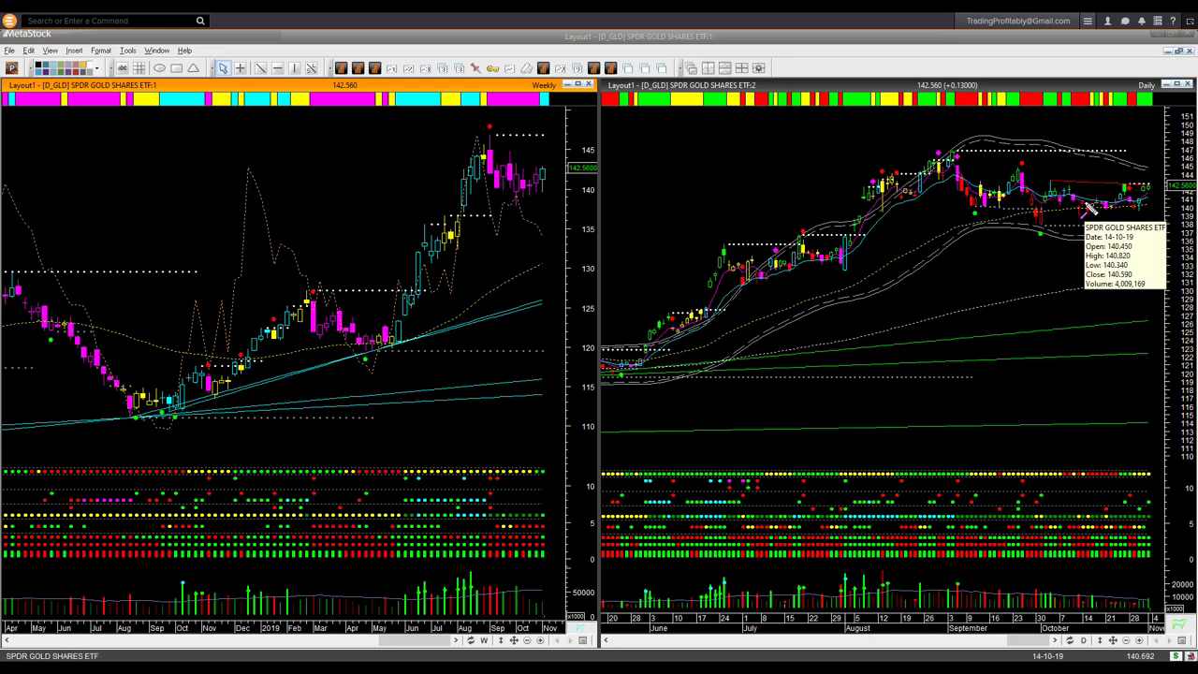
mouse_move(1134, 187)
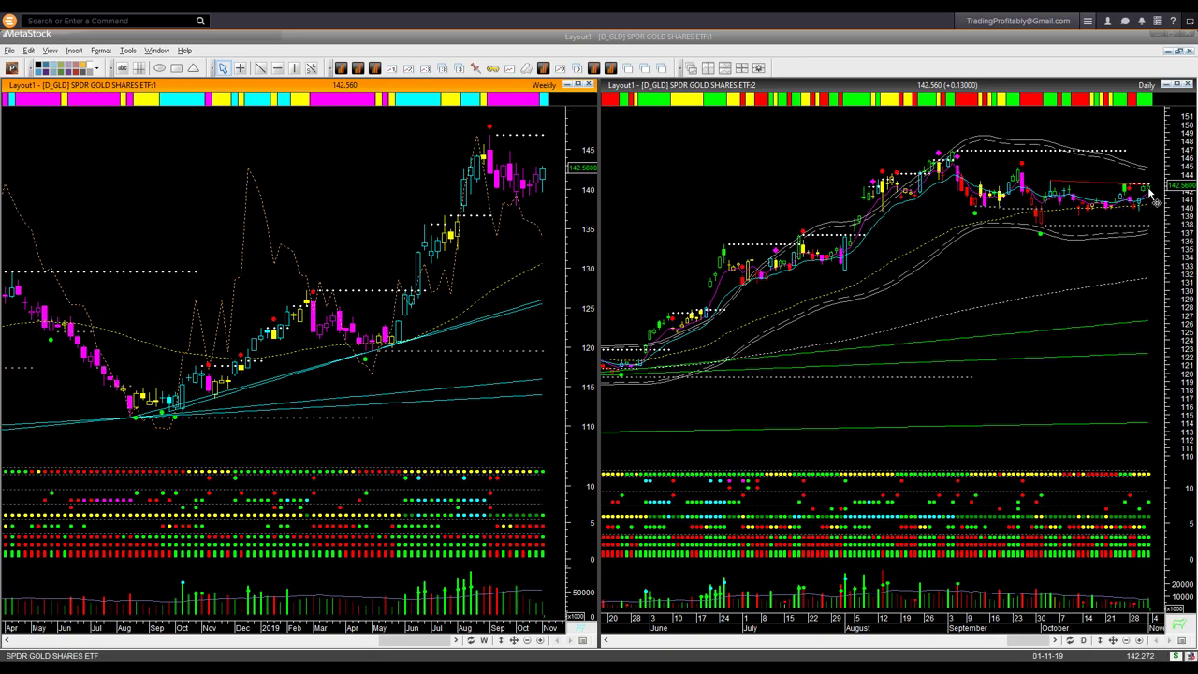
left_click_drag(1177, 163, 1159, 188)
left_click_drag(1085, 159, 1079, 196)
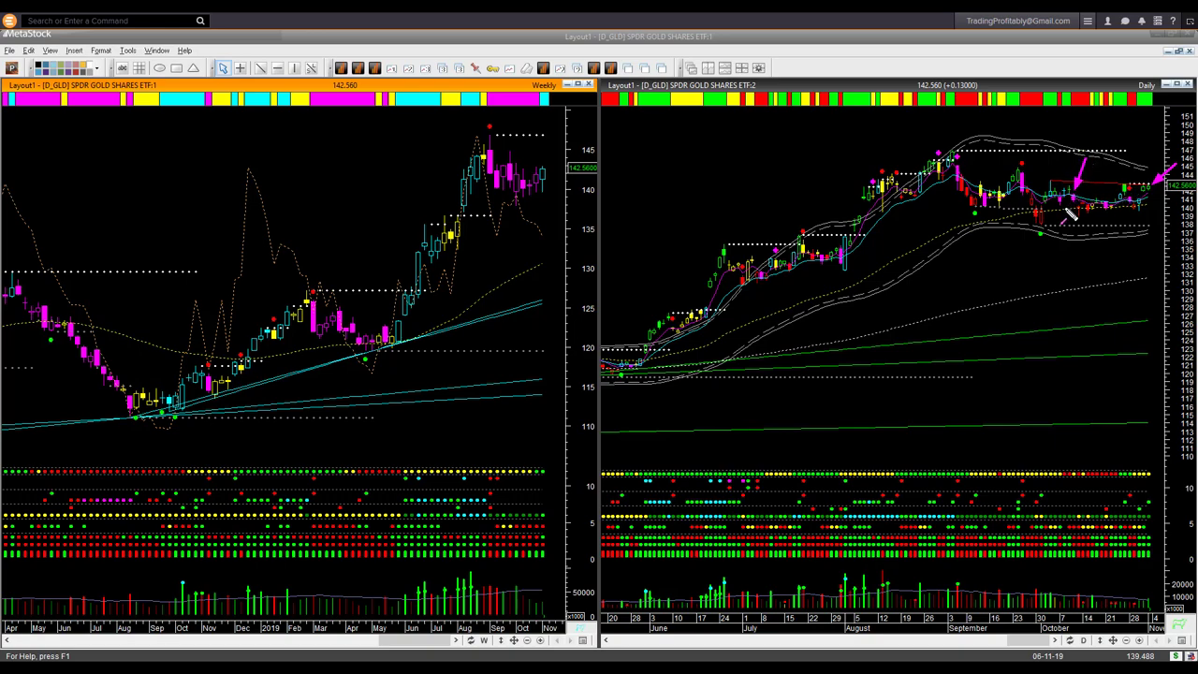
mouse_move(1067, 215)
left_mouse_down()
mouse_move(1078, 207)
mouse_move(1070, 198)
left_mouse_up()
key("e")
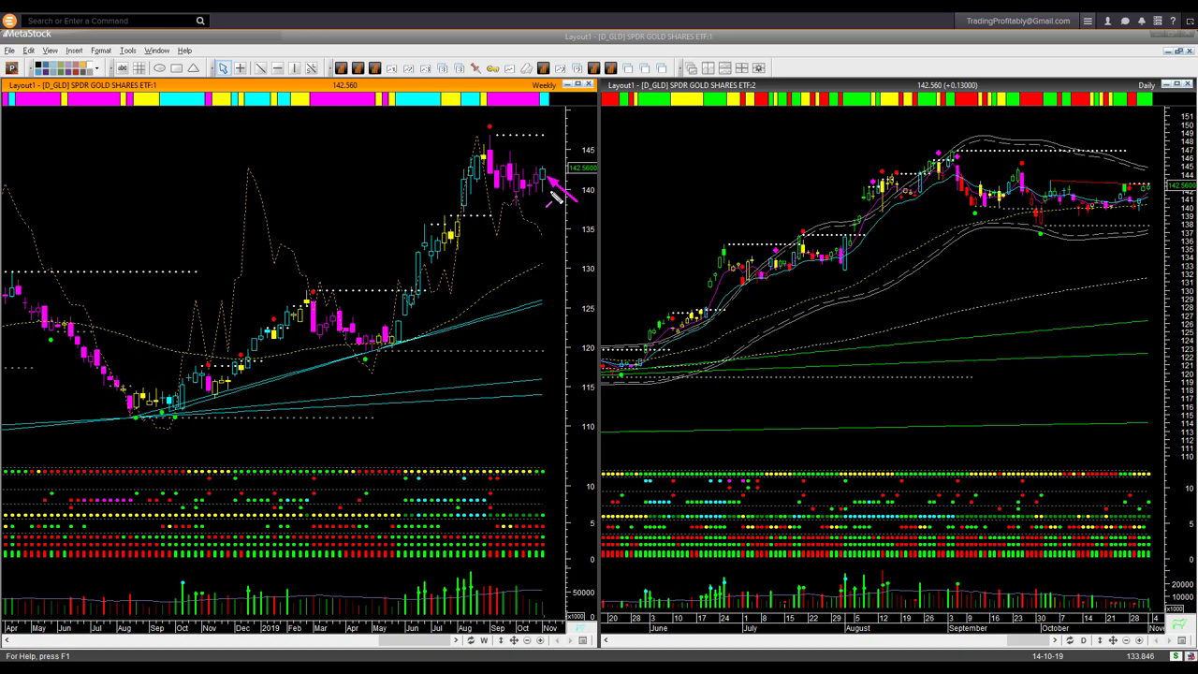
Step: Mark the sideways range on the GLD weekly chart and the October resistance and latest candle on the daily chart with arrows
mouse_move(511, 168)
left_mouse_down()
mouse_move(536, 170)
mouse_move(521, 195)
mouse_move(550, 194)
mouse_move(537, 211)
mouse_move(555, 240)
left_mouse_up()
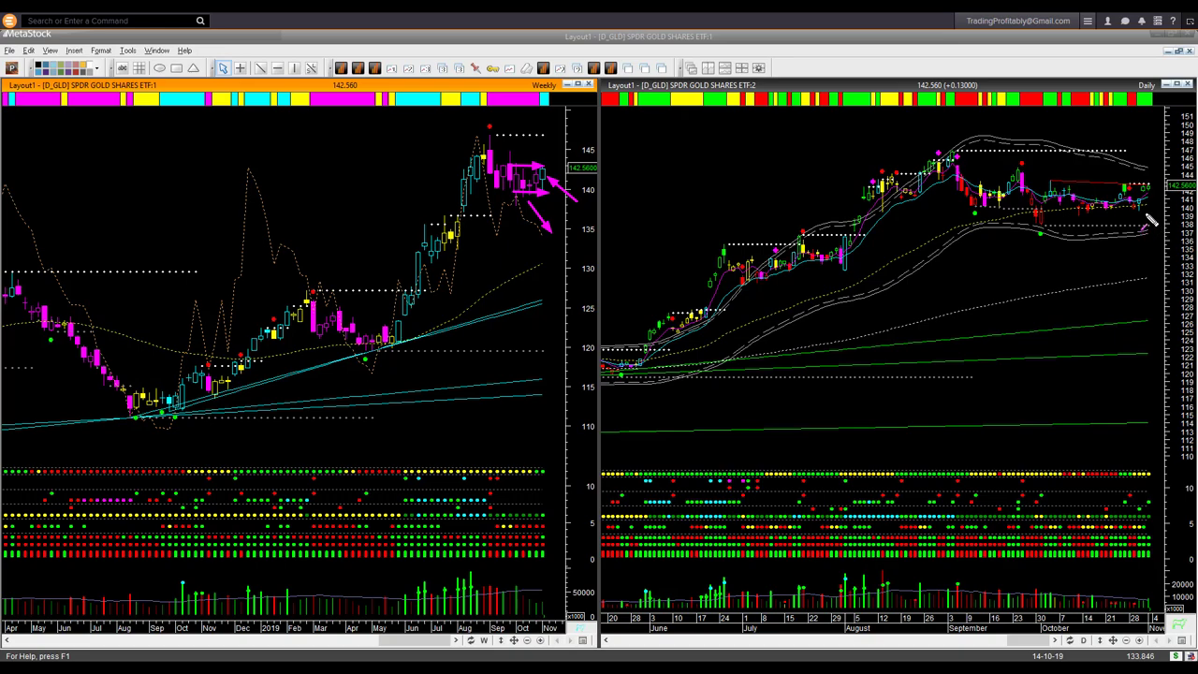
left_click_drag(1177, 157, 1163, 191)
left_click_drag(1080, 181, 1149, 186)
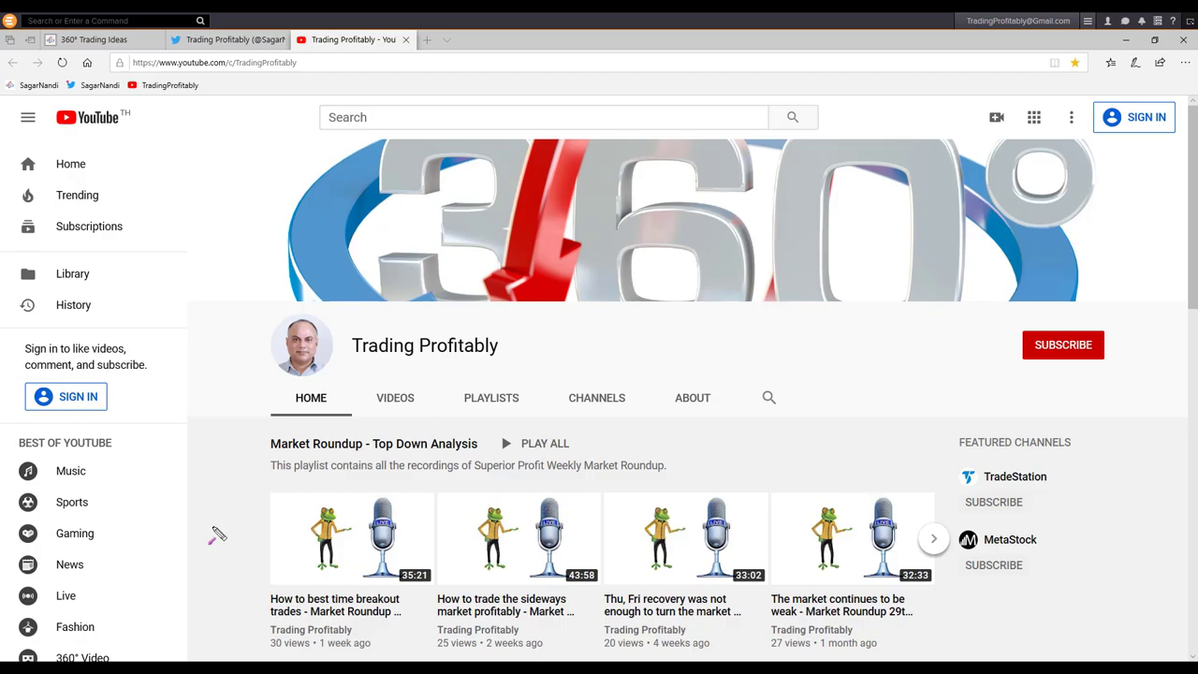
Step: Point two arrows at the "How to best time breakout trades" video on the YouTube channel page, and erase them
left_click_drag(215, 541, 273, 601)
left_click_drag(225, 611, 267, 607)
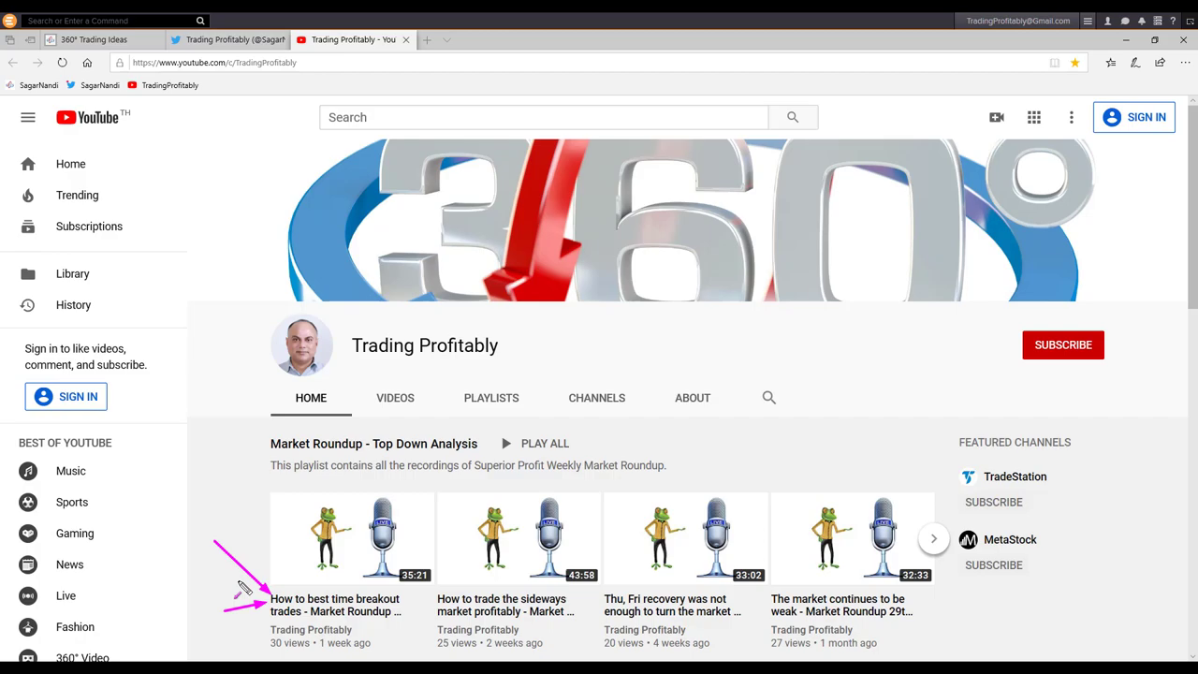
key("e")
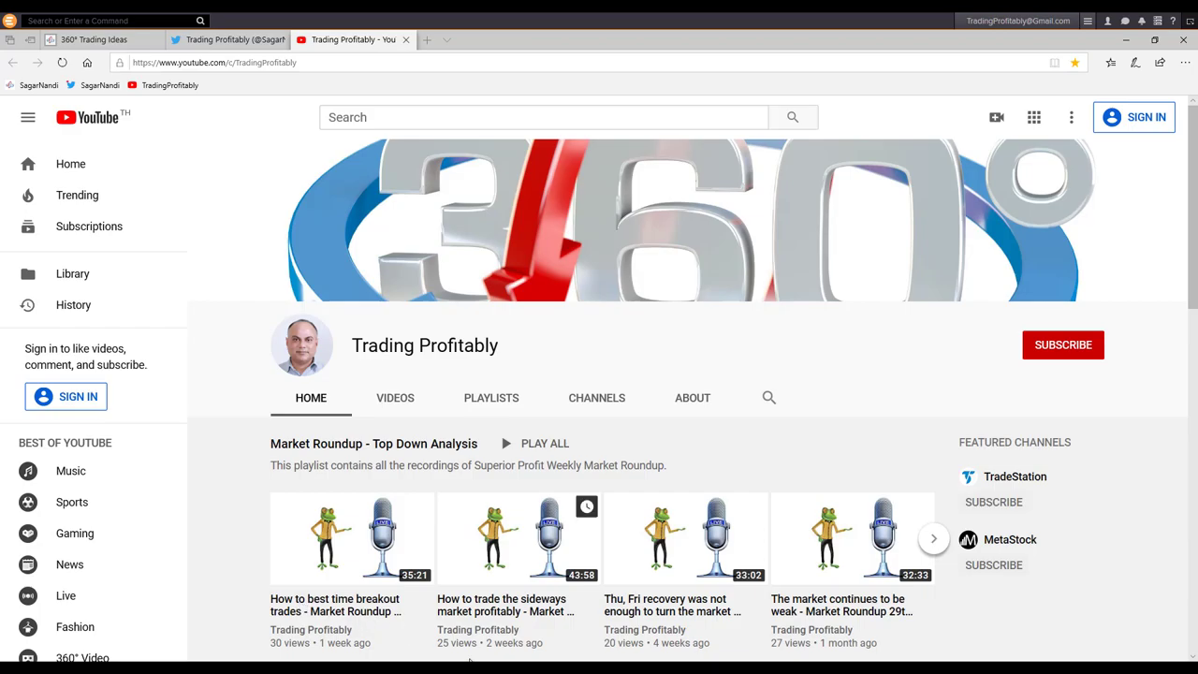
Step: Switch to the MetaStock SPY charts and mark the weekly breakout level and latest weekly candle with arrows
left_click(550, 594)
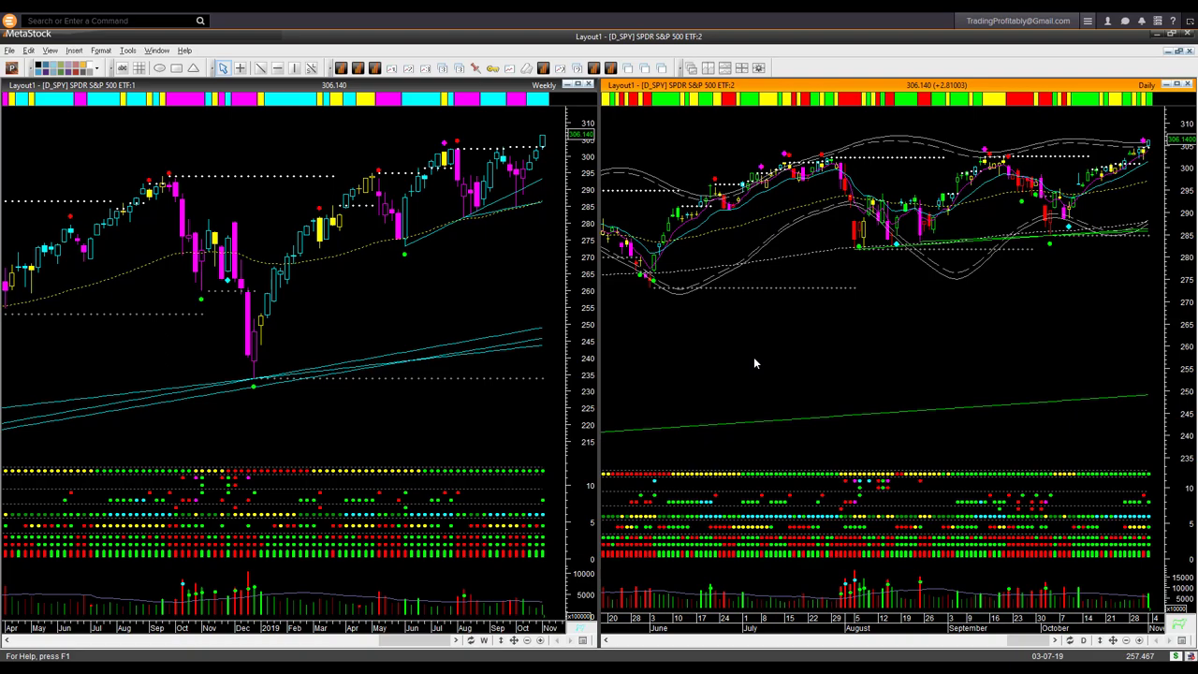
left_click_drag(483, 116, 541, 141)
left_click_drag(462, 148, 534, 153)
left_click_drag(569, 187, 548, 149)
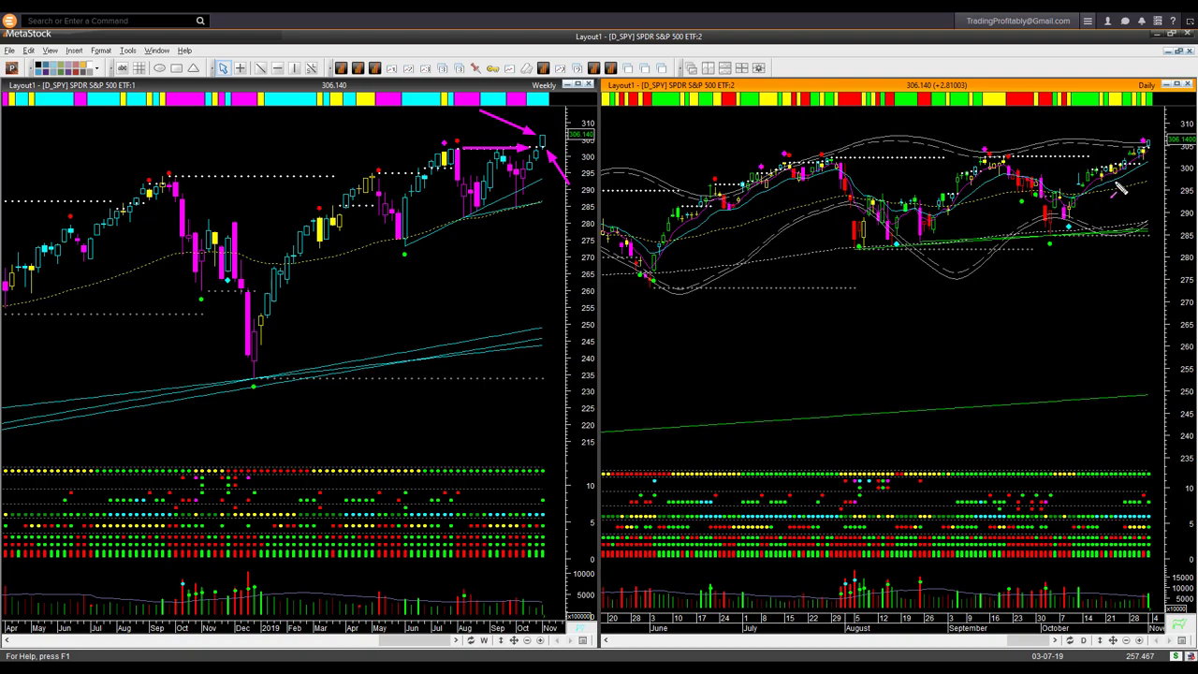
Step: Mark the breakout level, latest candle and latest volume bar on the SPY daily chart with arrows, and clear all annotations
left_click_drag(1124, 203, 1166, 142)
left_click_drag(1018, 155, 1123, 155)
left_click_drag(1185, 94, 1161, 140)
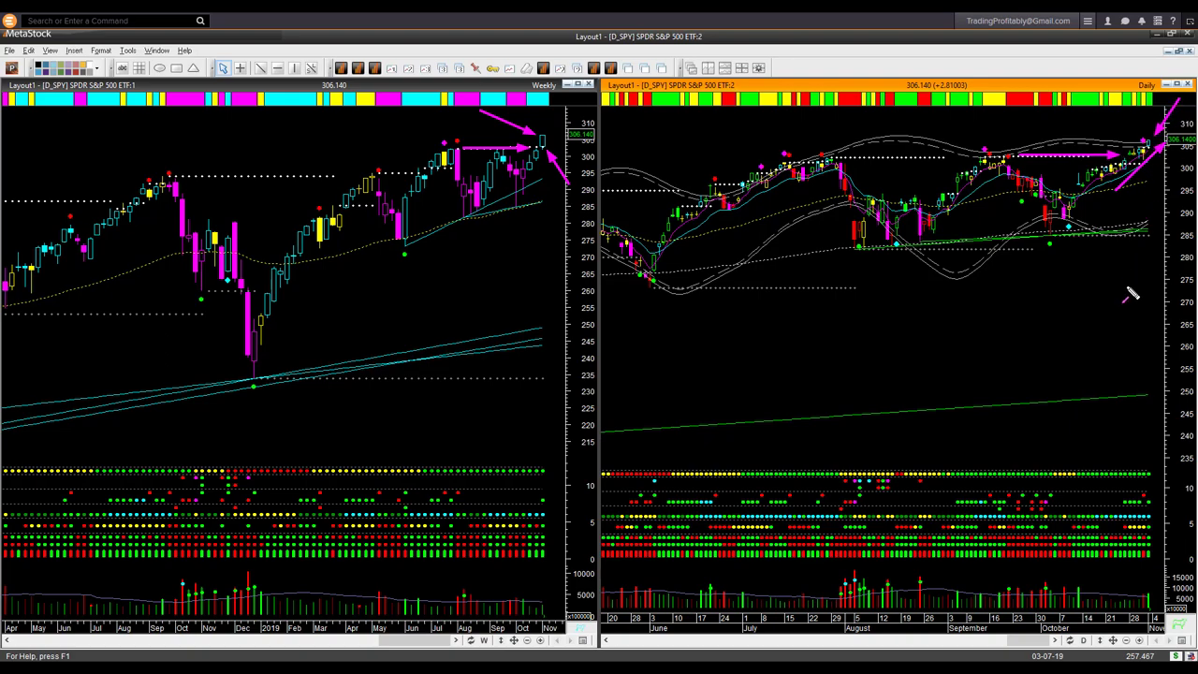
left_click_drag(1171, 554, 1156, 595)
key("Escape")
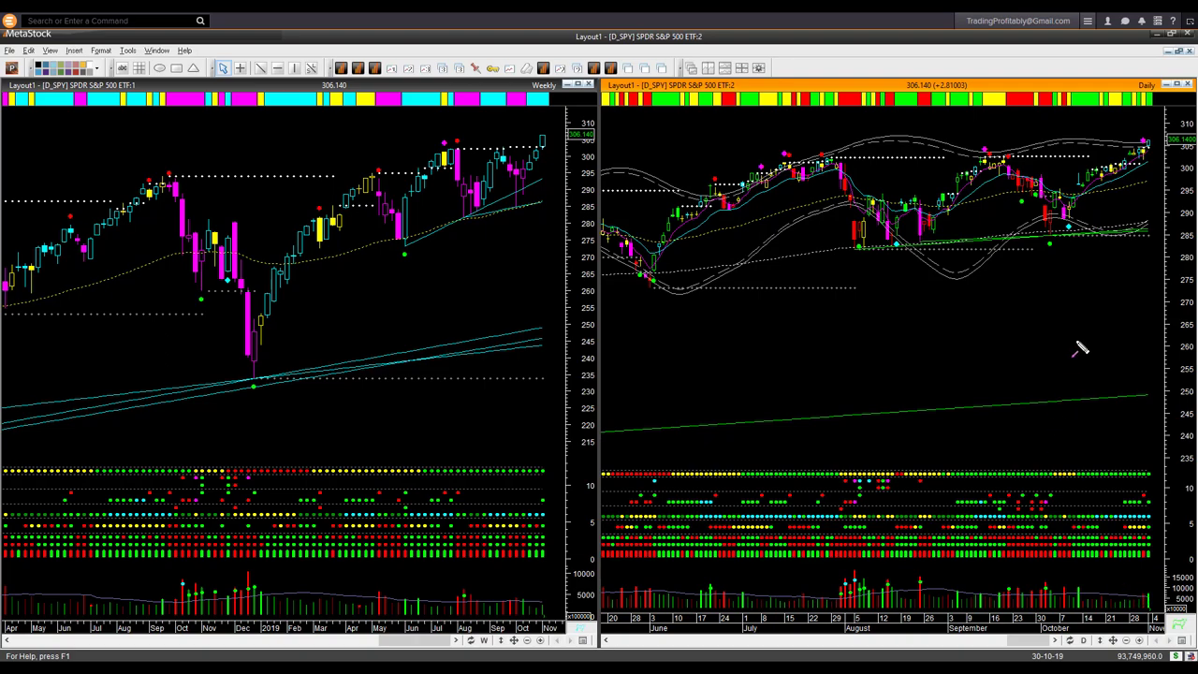
Step: Sketch arrows on the SPY daily chart for a pullback to the breakout level followed by a rise, and clear them
left_click_drag(1059, 176, 1130, 157)
mouse_move(1150, 141)
left_mouse_down()
mouse_move(1167, 162)
mouse_move(1192, 120)
left_mouse_up()
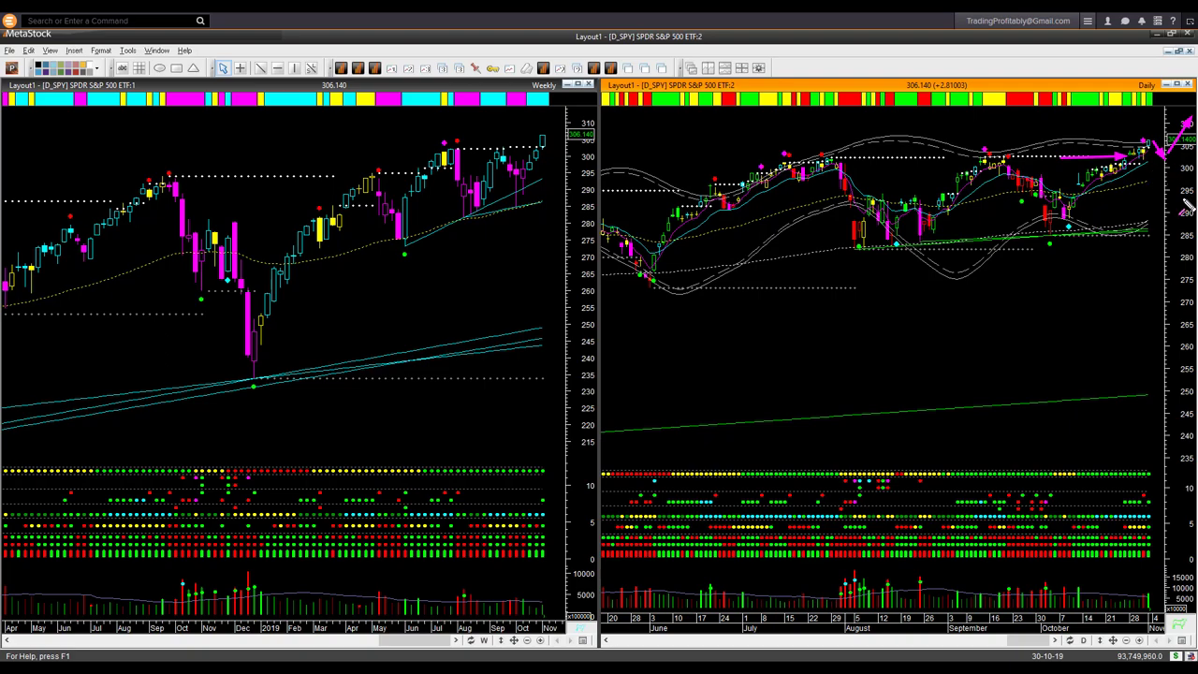
left_click_drag(1175, 169, 1184, 175)
key("Escape")
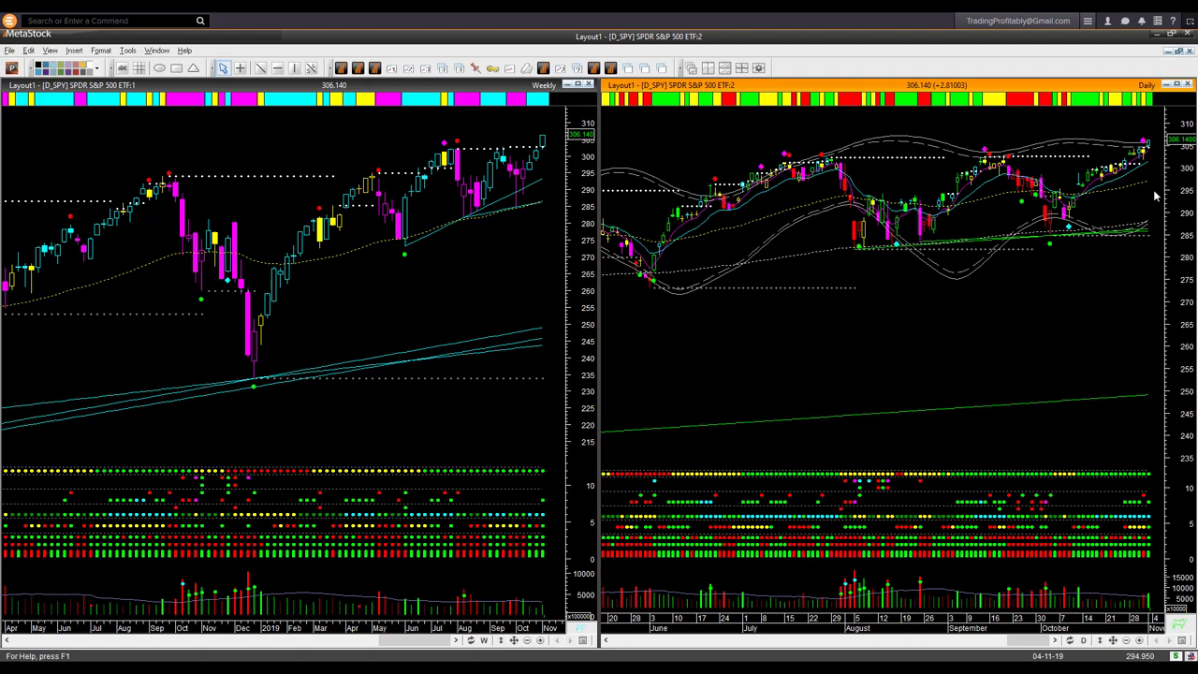
Step: Bring up the QQQ charts and mark the breakout levels and latest candles on the weekly and daily charts with arrows
key("Page_Down")
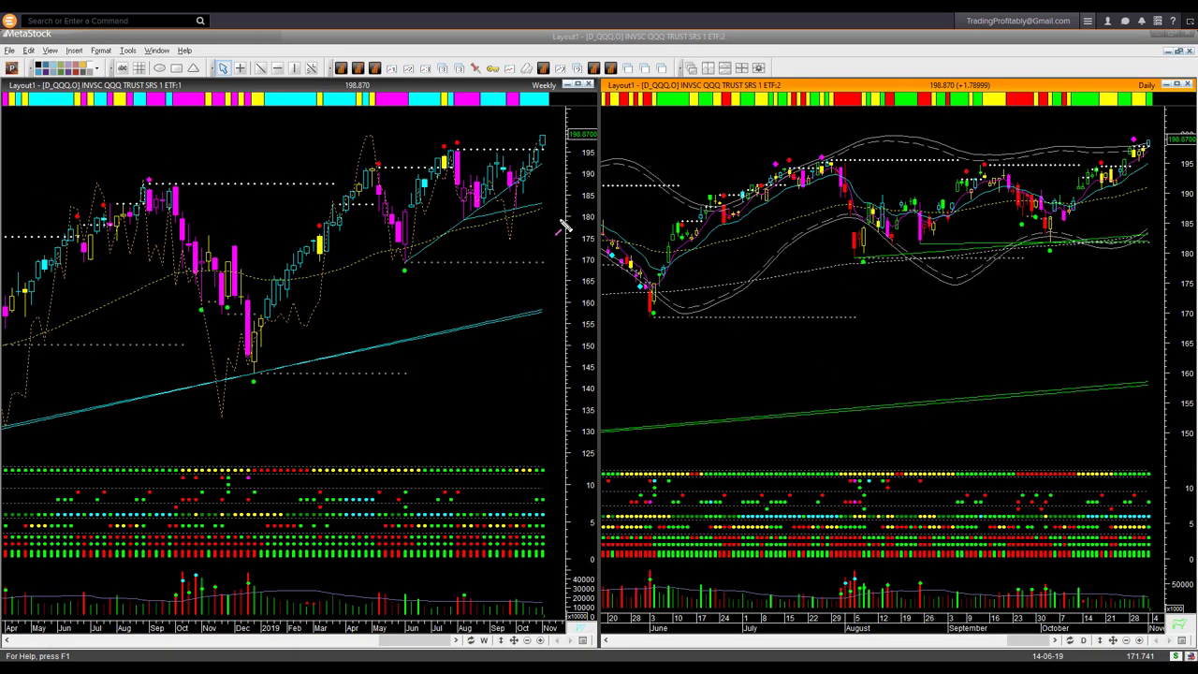
mouse_move(502, 106)
left_mouse_down()
mouse_move(541, 136)
mouse_move(506, 149)
mouse_move(522, 149)
left_mouse_up()
left_click_drag(576, 183, 553, 153)
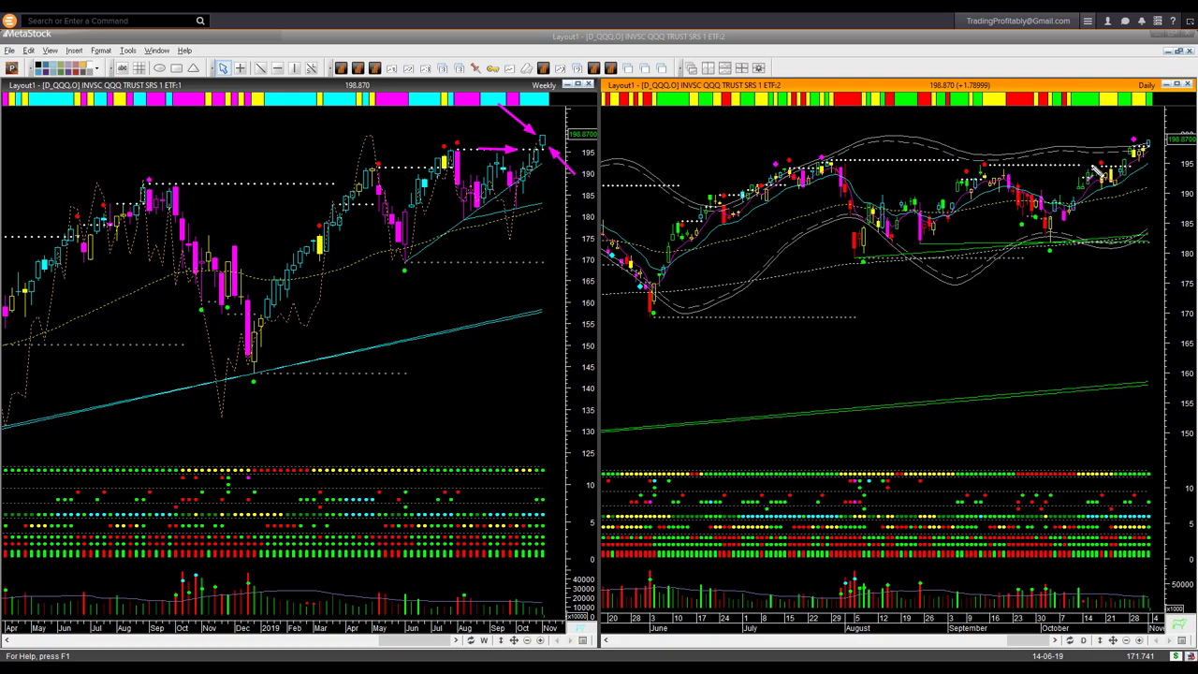
left_click_drag(993, 162, 1181, 164)
left_click_drag(1182, 119, 1162, 139)
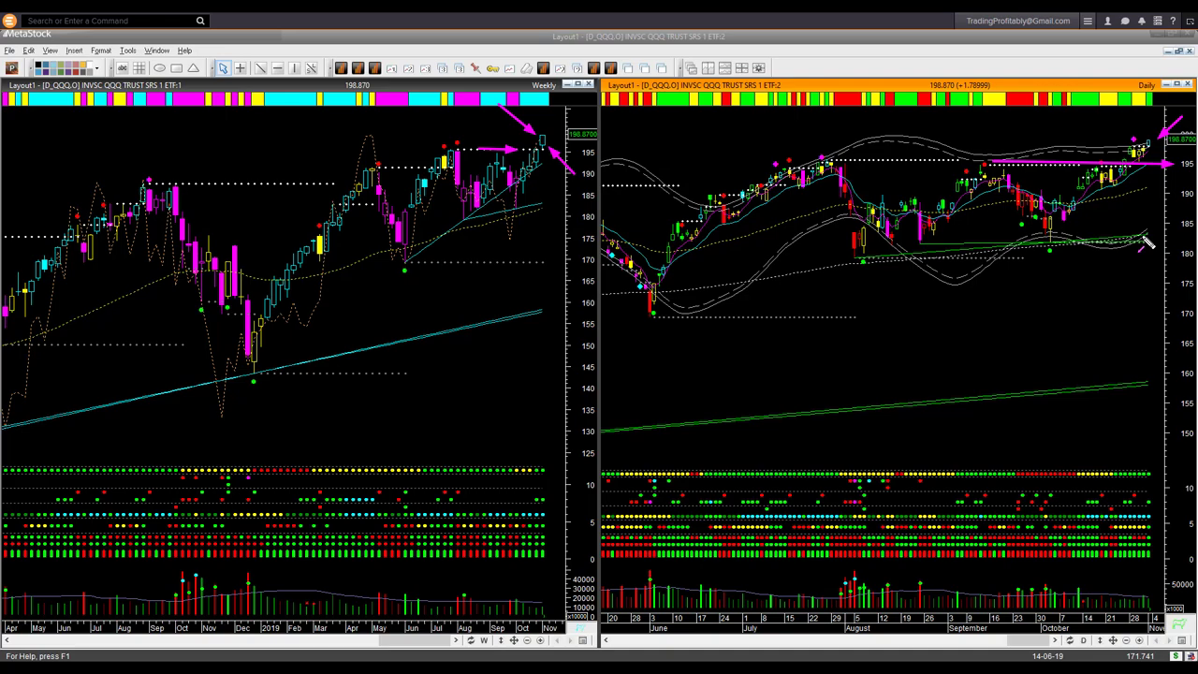
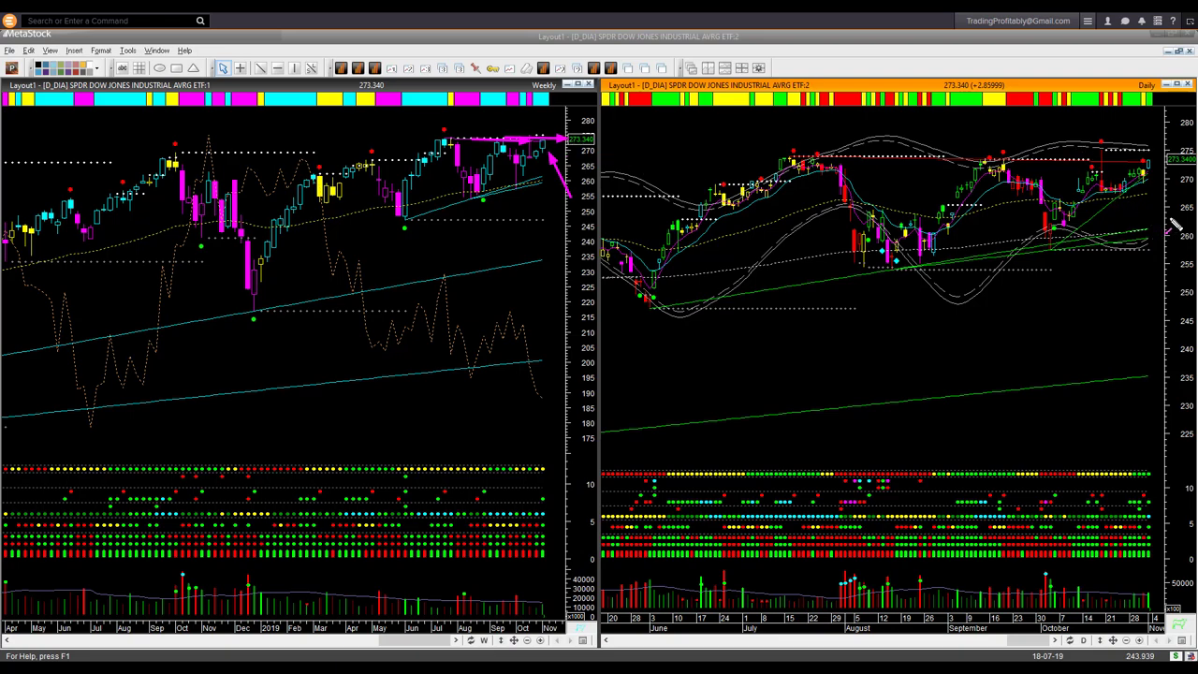
Step: Point an arrow at the latest DIA daily candle and draw horizontal arrows along the September and July resistance levels
left_click_drag(1170, 218, 1155, 177)
left_click_drag(1052, 164, 1131, 166)
left_click_drag(899, 156, 1169, 157)
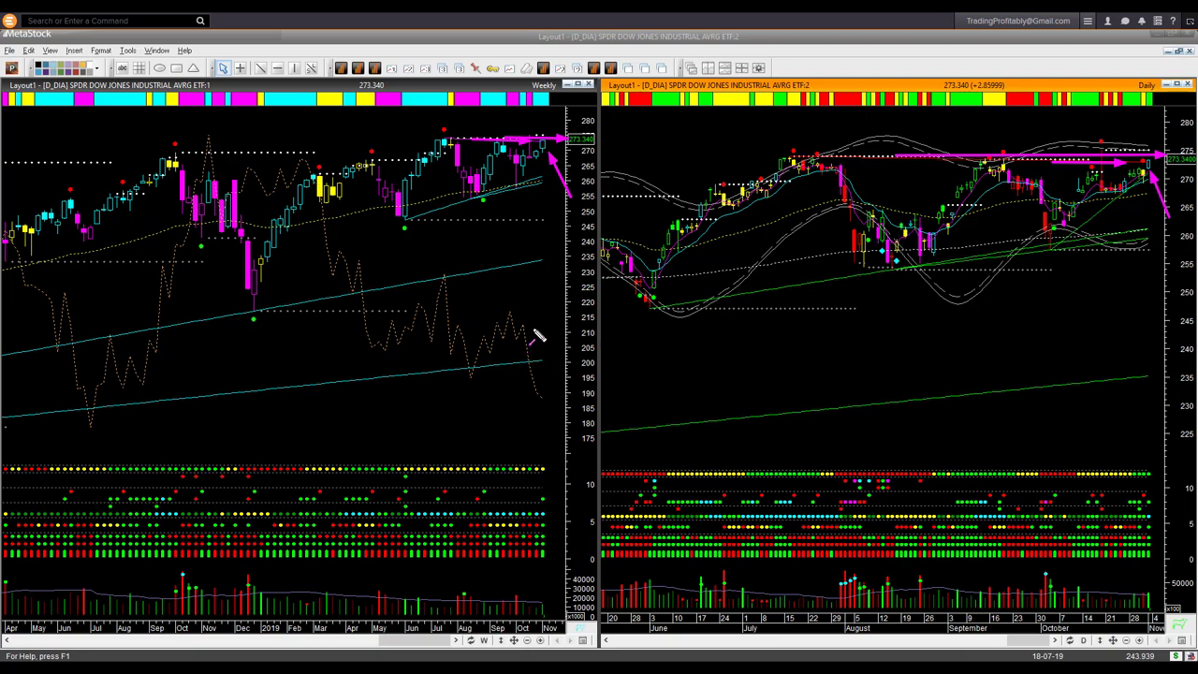
Step: Mark the end of the dotted line on the DIA weekly chart, clear all arrows, and point at the latest weekly volume bar
mouse_move(534, 328)
left_mouse_down()
mouse_move(553, 399)
mouse_move(548, 387)
left_mouse_up()
key("Escape")
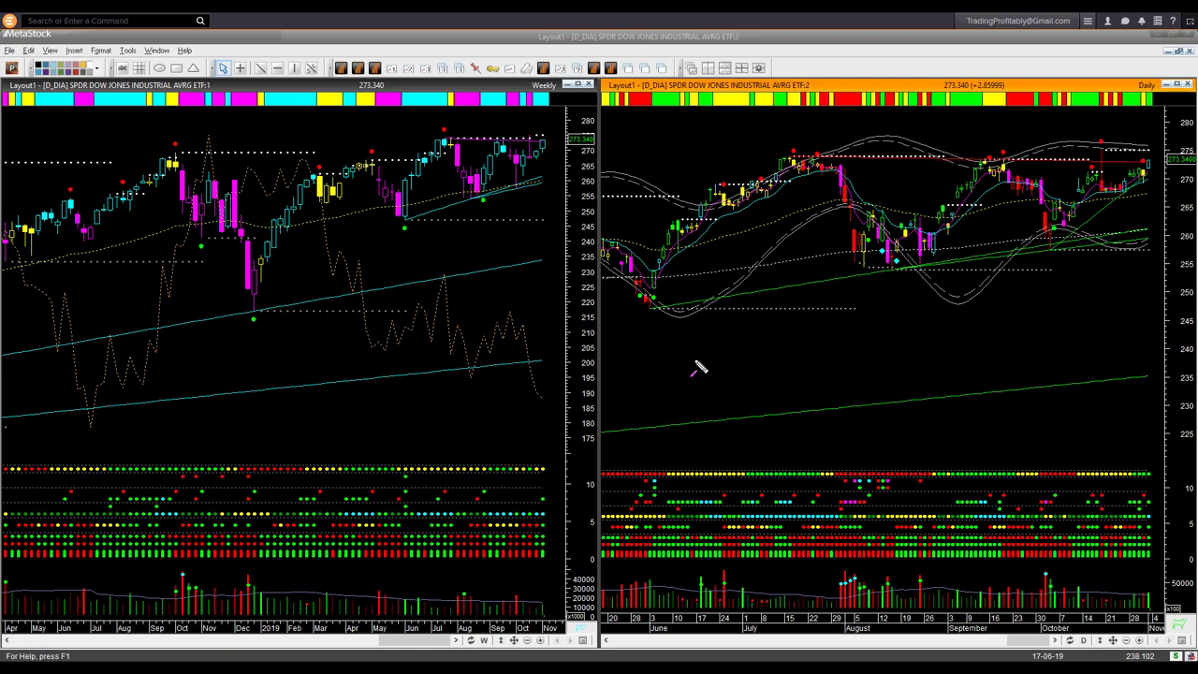
left_click_drag(549, 573, 545, 596)
left_click_drag(561, 595, 545, 611)
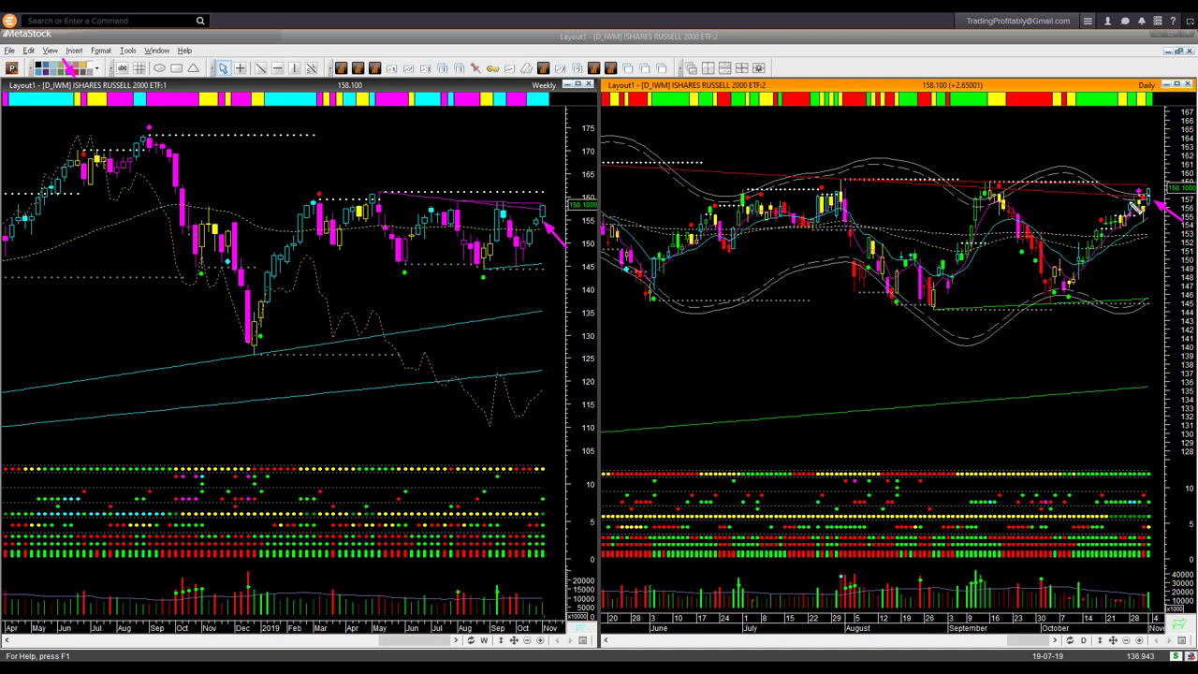
Step: Draw arrows along the IWM daily and weekly resistance lines, and point at the latest weekly volume bar
left_click_drag(988, 182, 1144, 200)
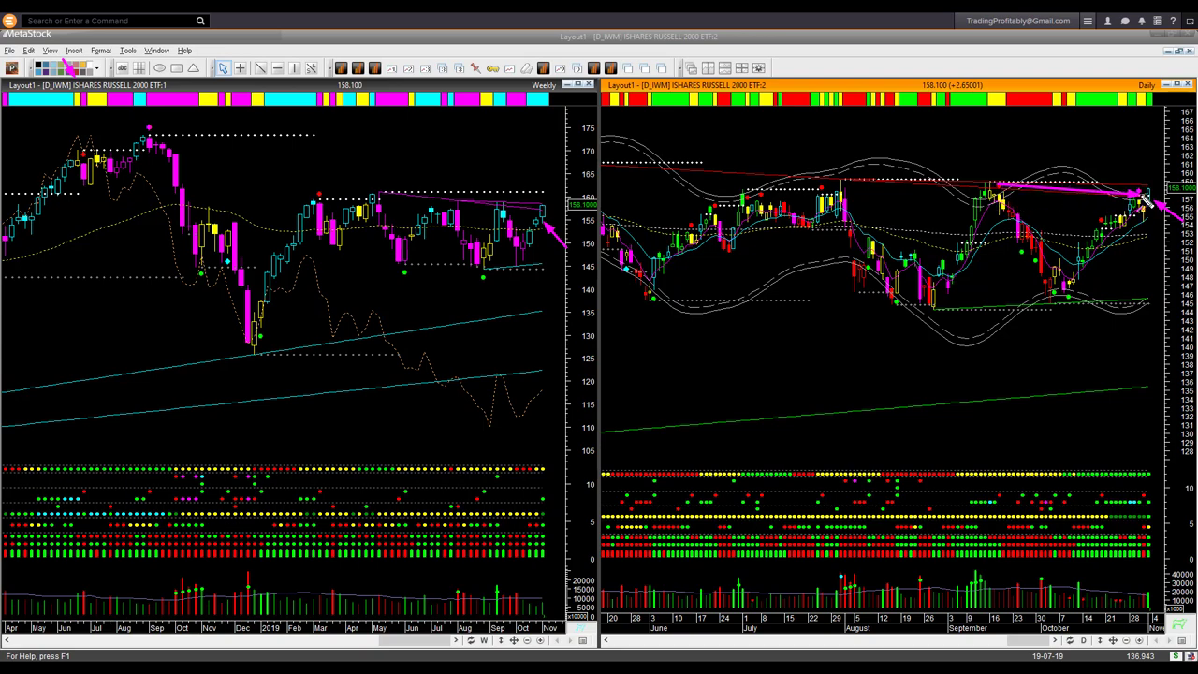
left_click_drag(1069, 181, 1144, 191)
left_click_drag(498, 203, 573, 208)
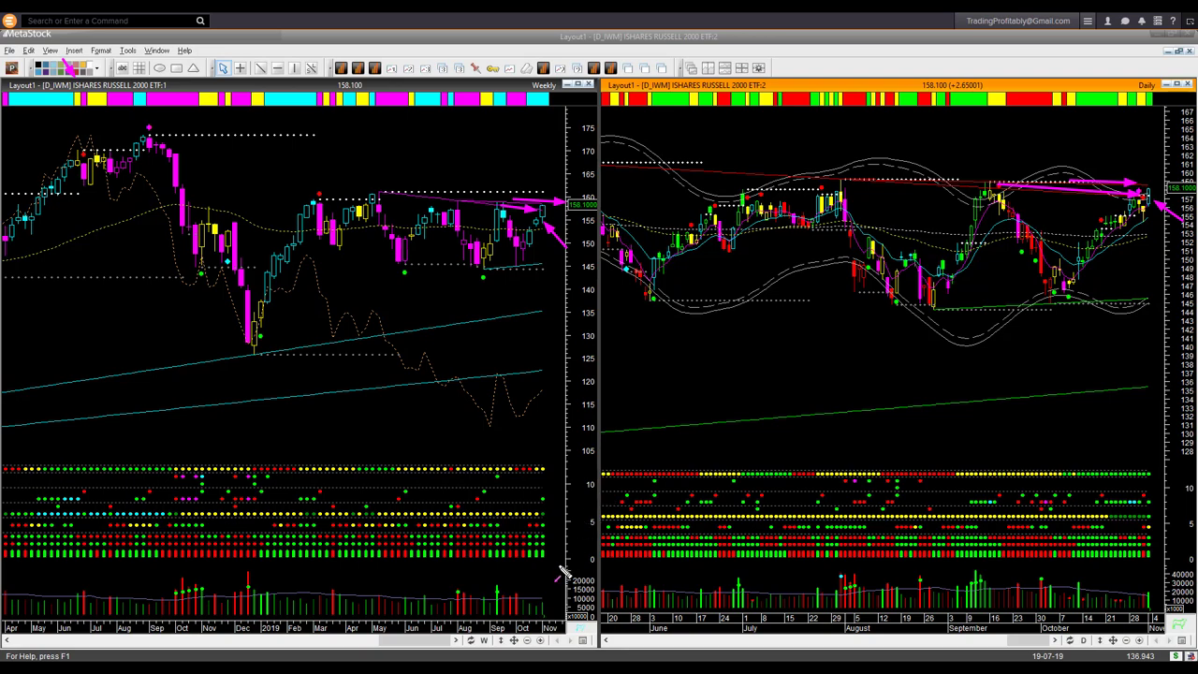
left_click_drag(560, 567, 545, 604)
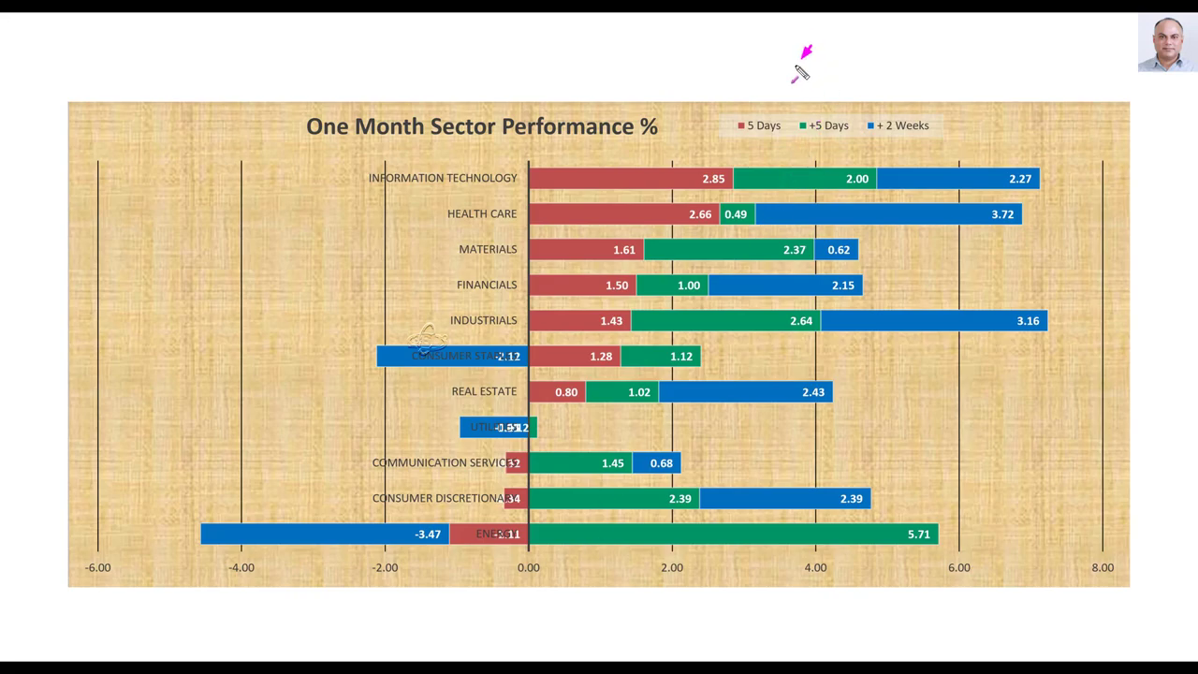
Step: Point an arrow at the 5 Days legend entry of the One Month Sector Performance % chart
left_click_drag(810, 45, 752, 131)
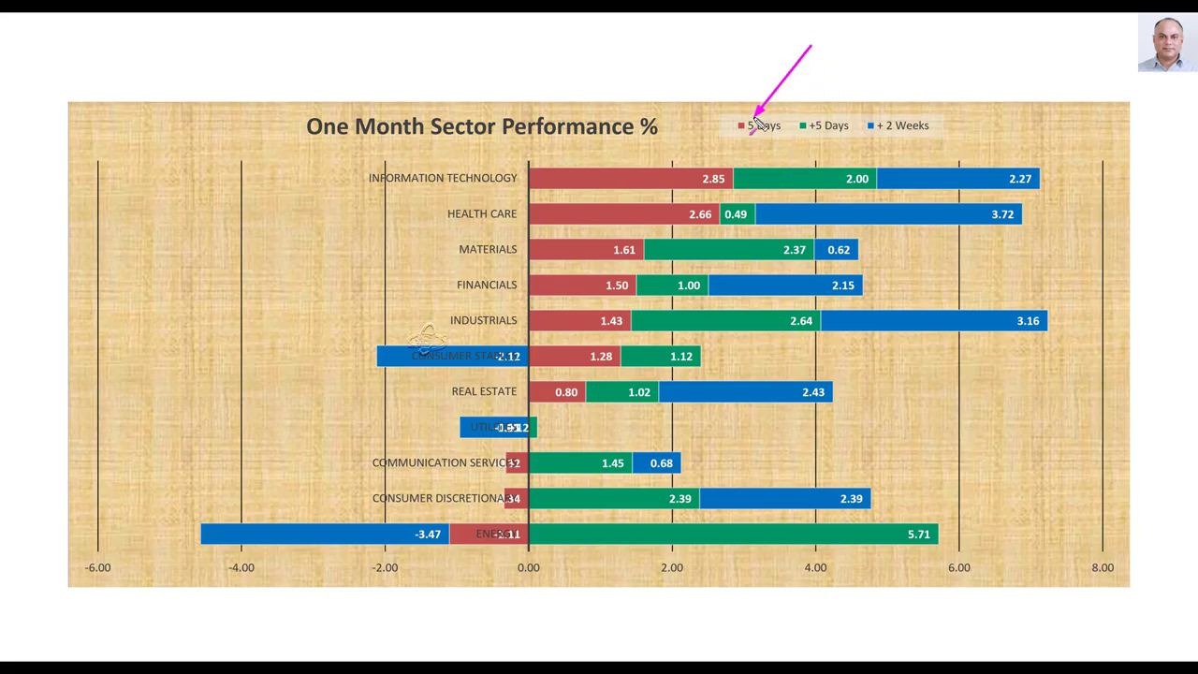
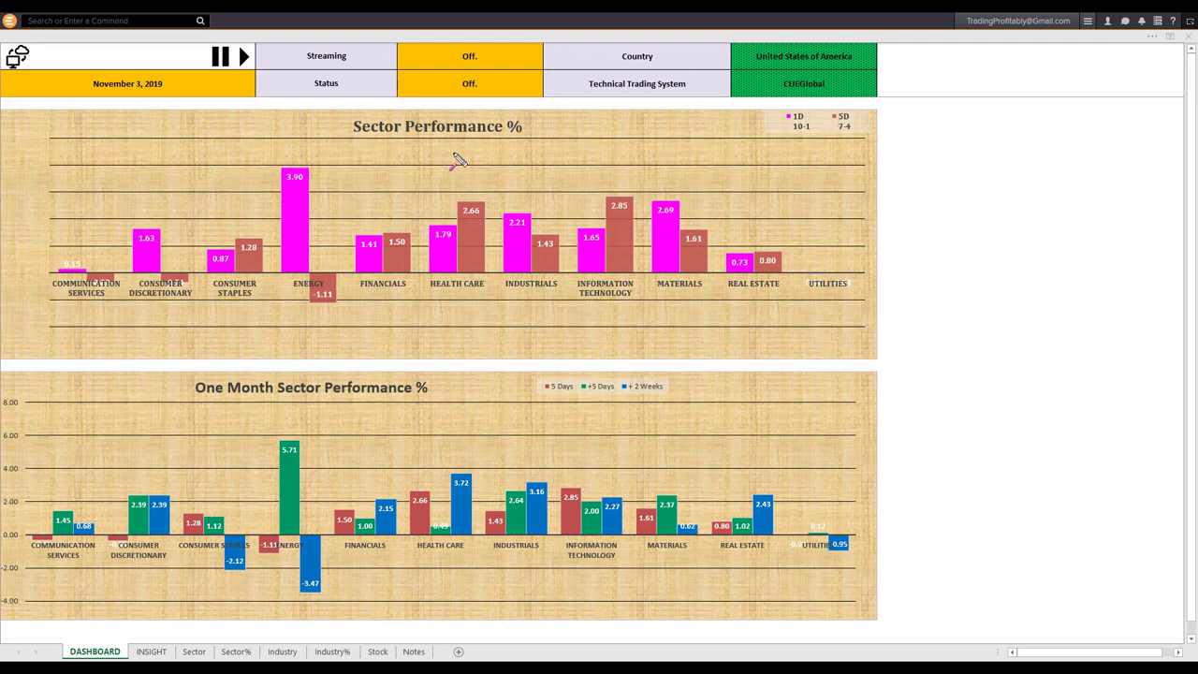
Step: Underline the Sector Performance % title with an arrow and point arrows at its 1D and 5D legend entries
left_click_drag(394, 138, 471, 139)
left_click_drag(709, 111, 782, 126)
left_click_drag(891, 94, 857, 110)
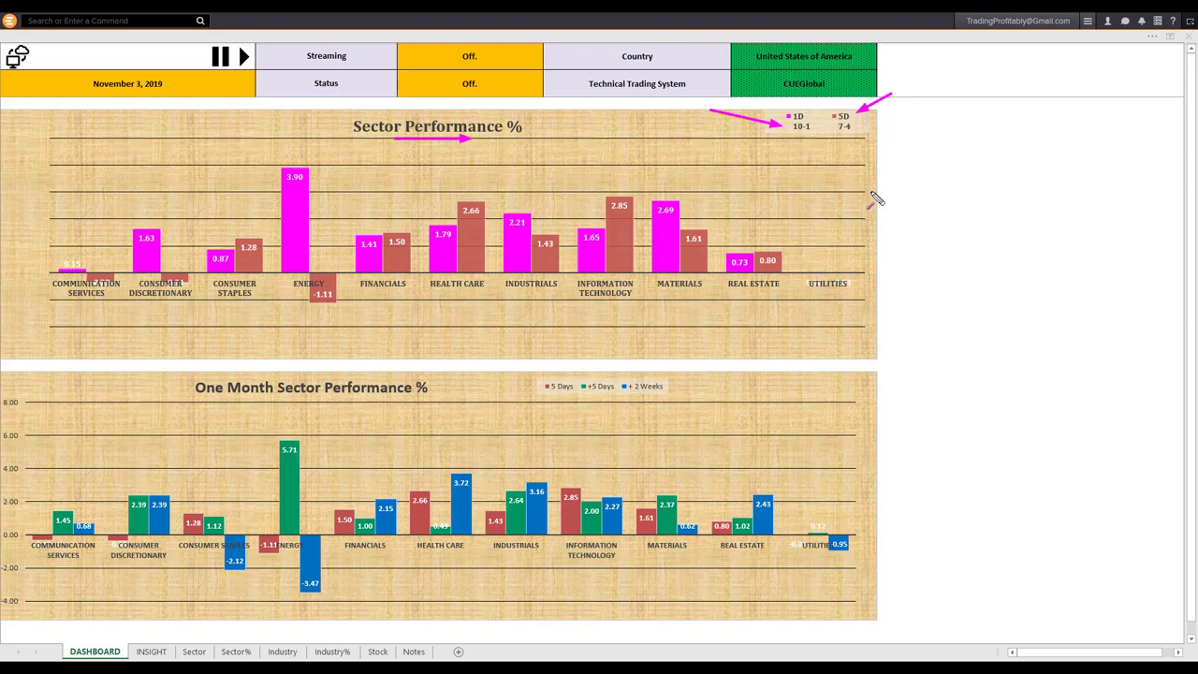
Step: Point two arrows at the Energy 1D bar in the Sector Performance % chart, and clear all arrows
left_click_drag(208, 142, 279, 199)
left_click_drag(260, 133, 283, 161)
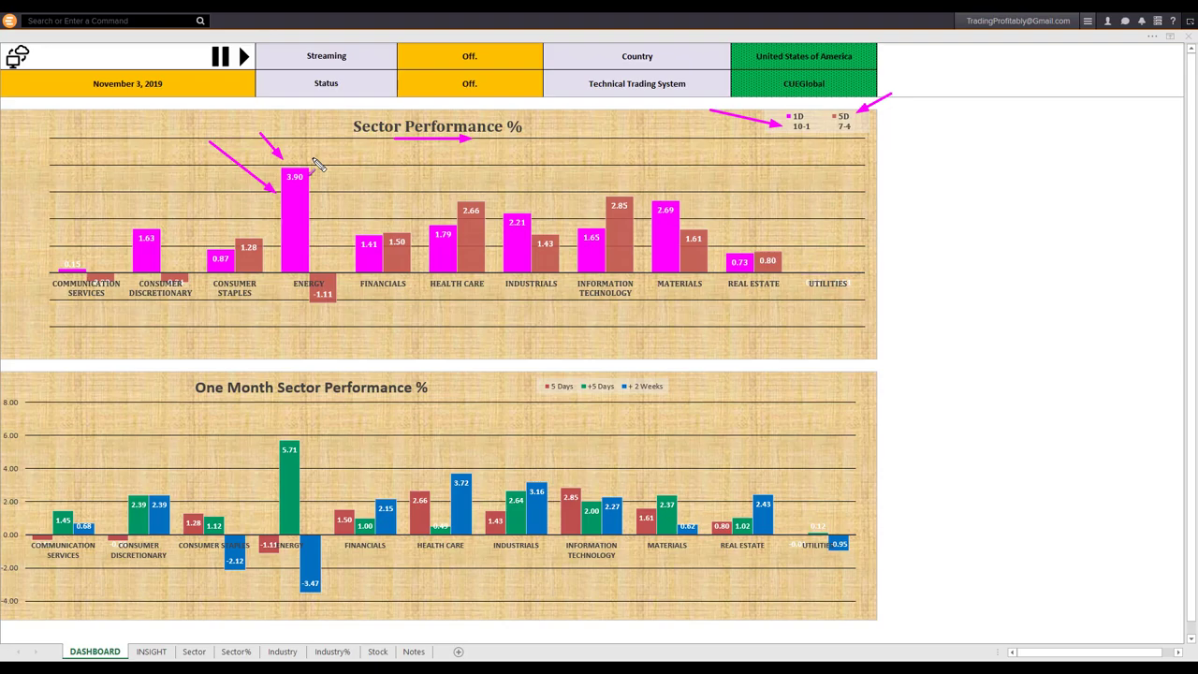
key("e")
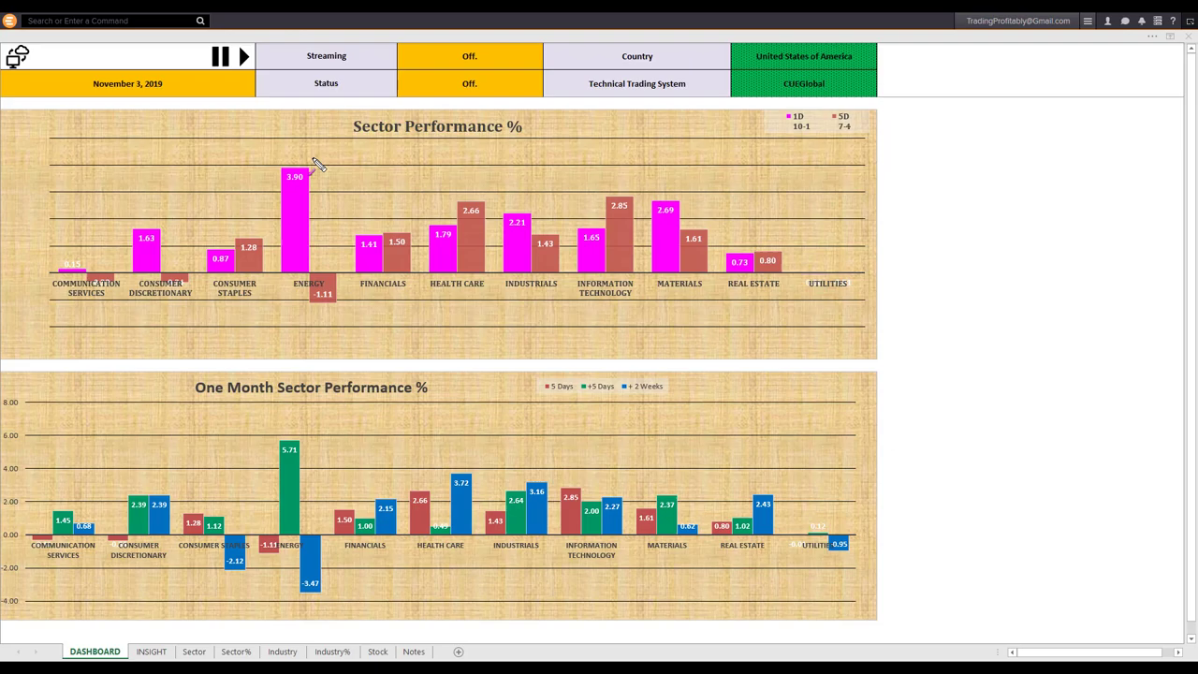
Step: Point arrows at the Energy sector's 5D bar and at its 1D bar in the Sector Performance % chart
left_click_drag(235, 363, 312, 309)
left_click_drag(342, 322, 330, 307)
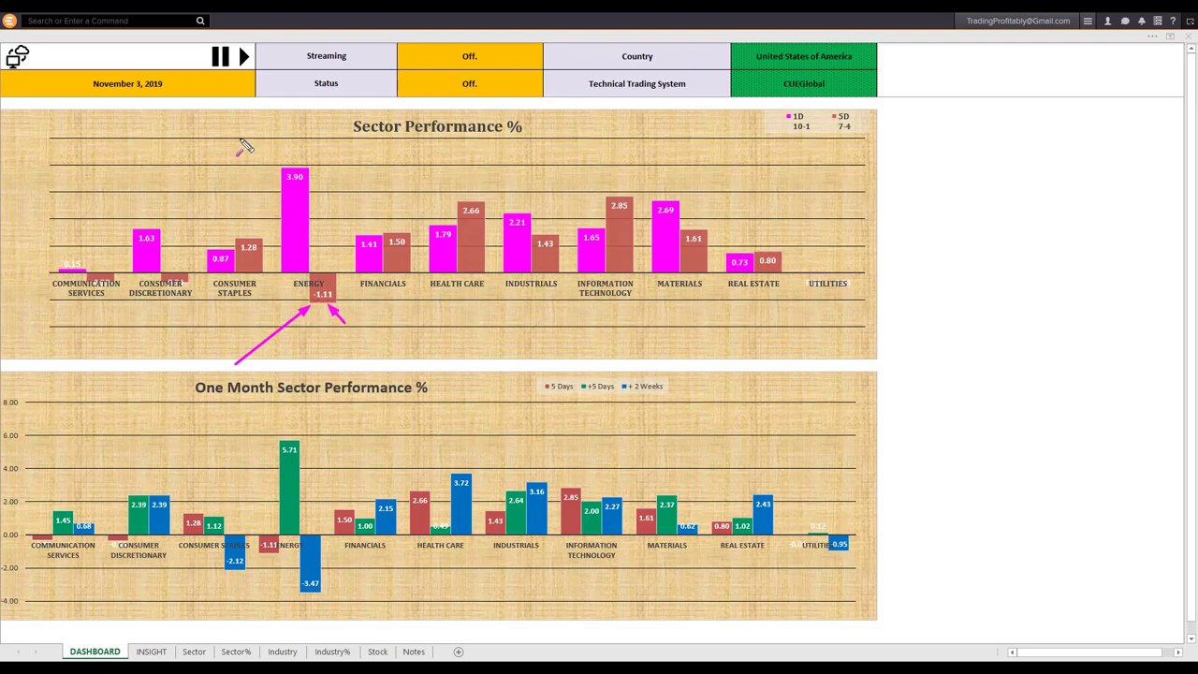
left_click_drag(240, 140, 280, 175)
left_click_drag(317, 139, 308, 161)
left_click_drag(258, 175, 280, 189)
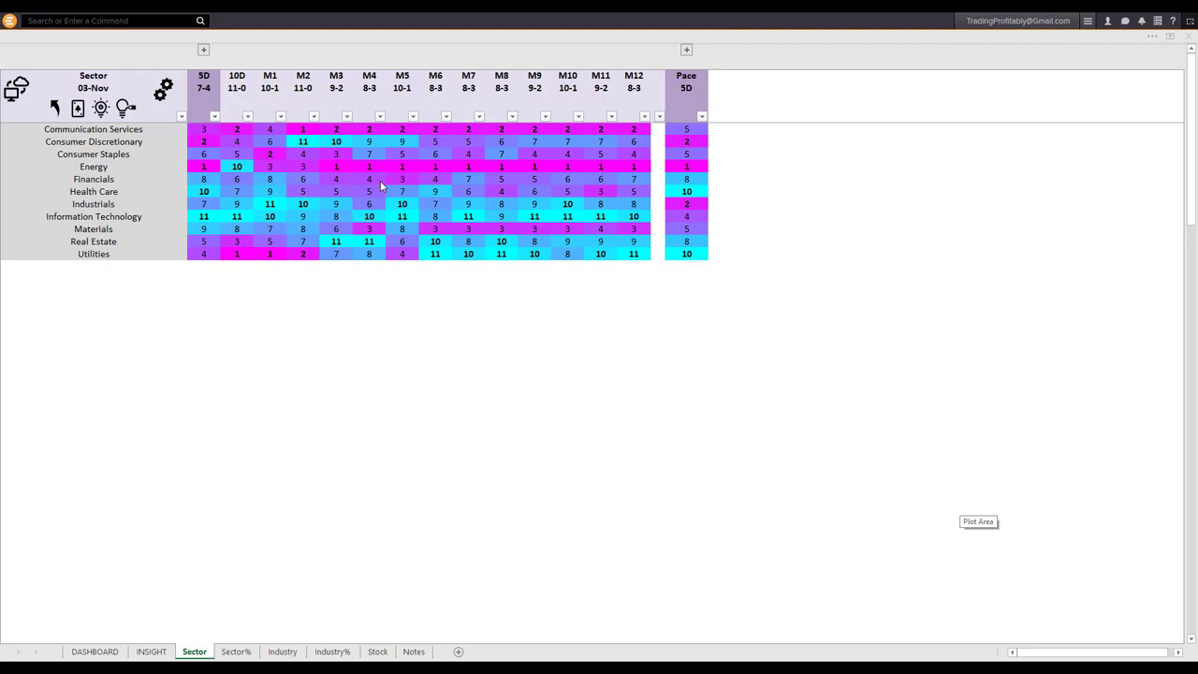
Step: Highlight the sector names, the M1 to M12 headers and the 5D and 10D headers on the Sector ranking sheet
left_click_drag(114, 130, 122, 254)
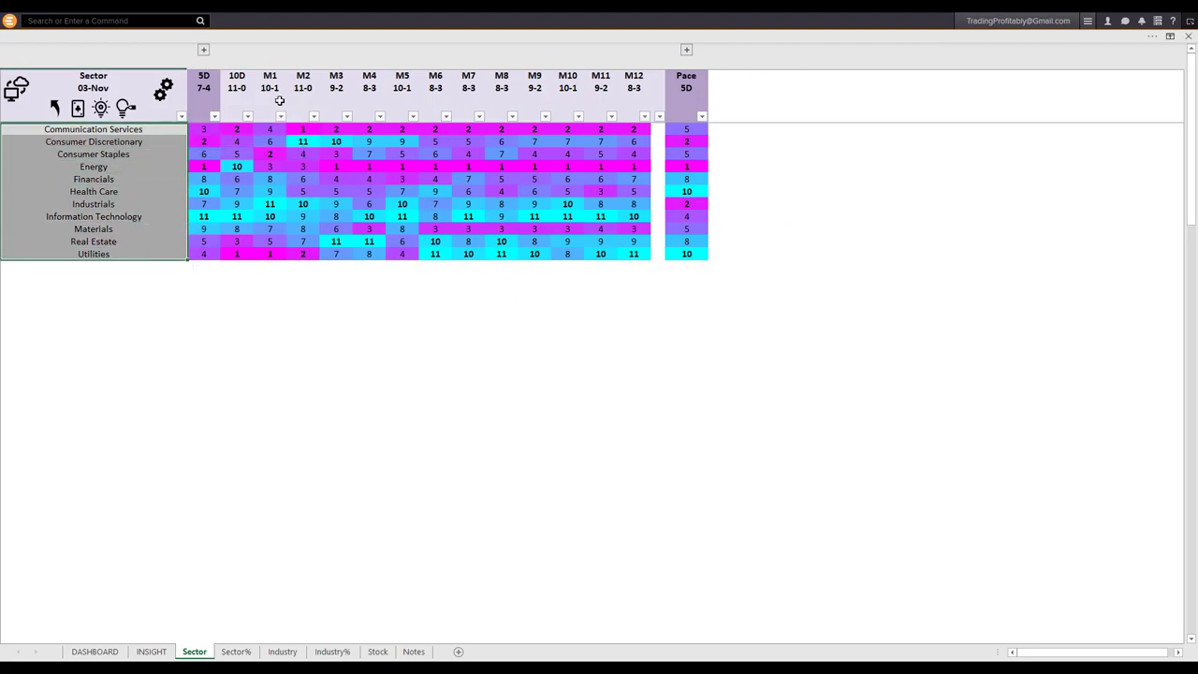
left_click_drag(269, 91, 629, 107)
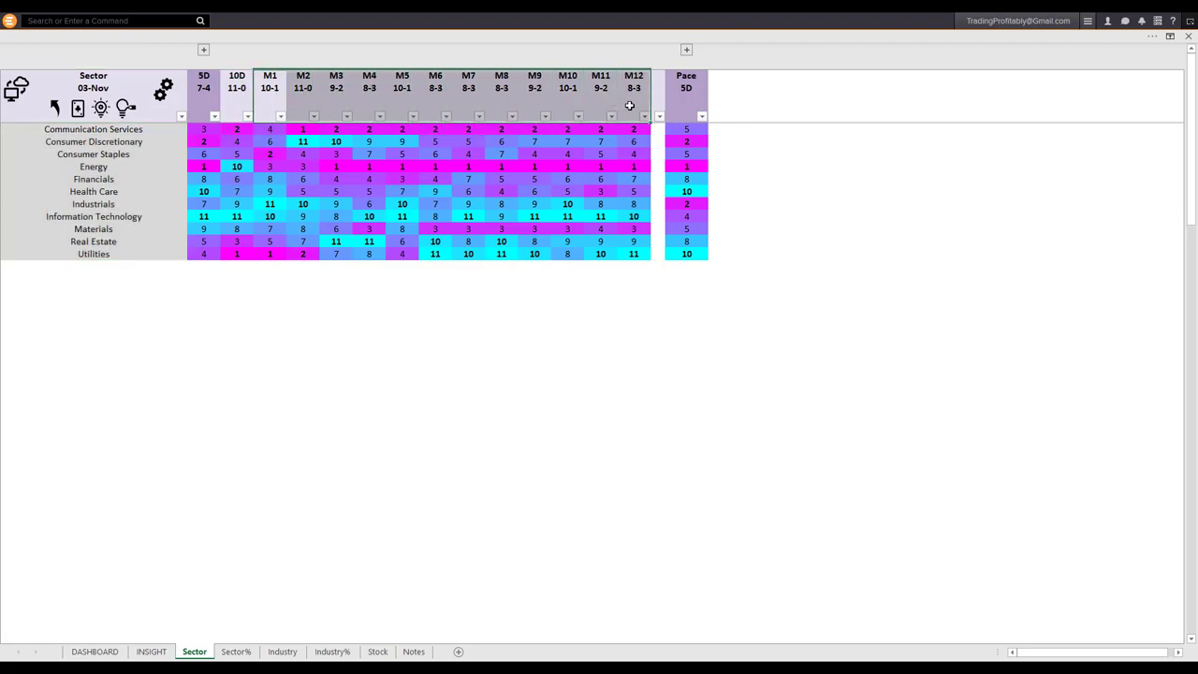
left_click_drag(237, 89, 214, 89)
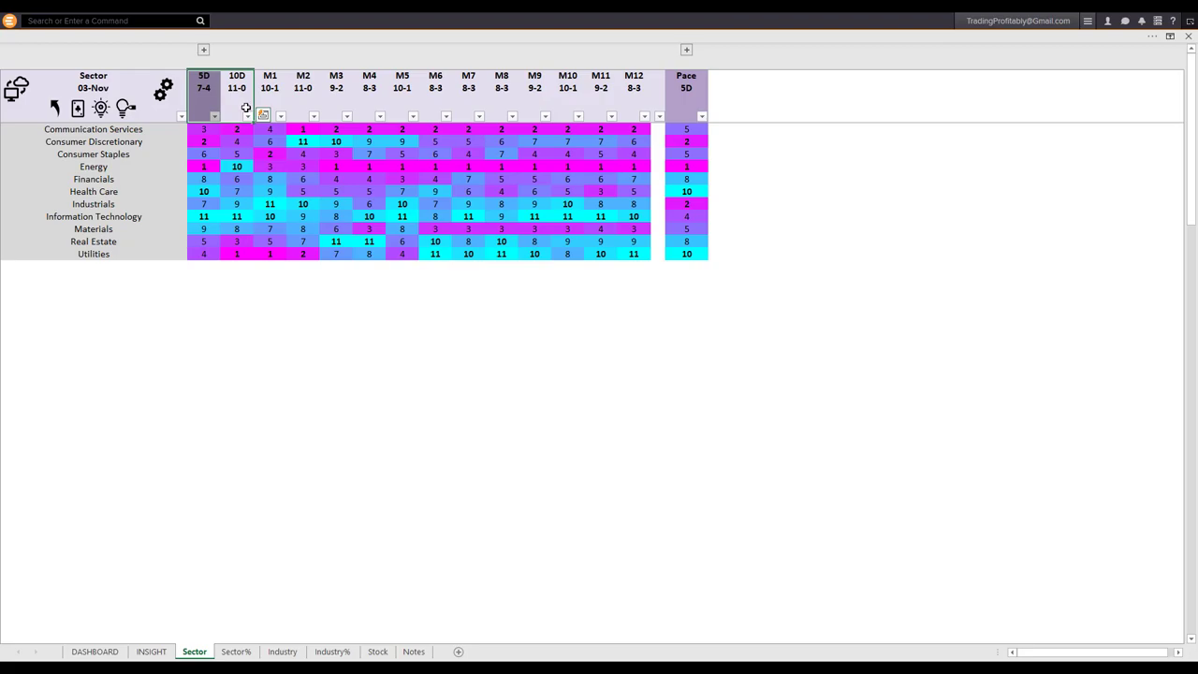
left_click(240, 100)
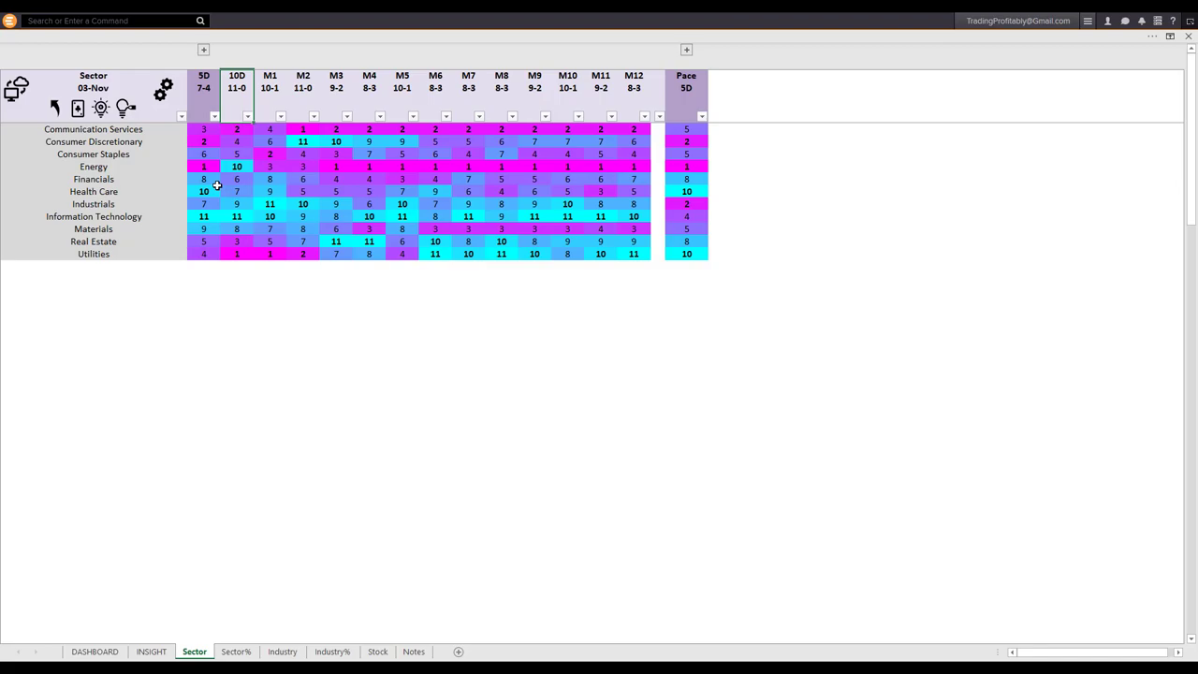
Step: Sort the Sector ranking by 5D from highest to lowest, and highlight the two highest and two lowest 5D ranks
left_click(203, 100)
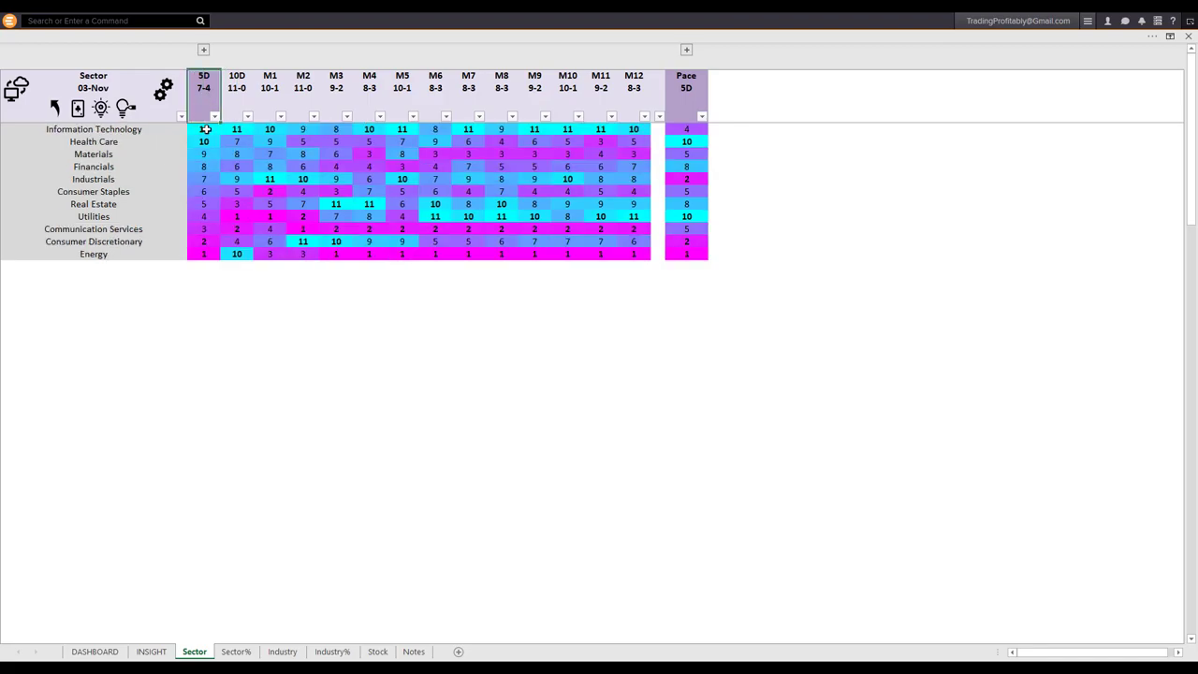
left_click_drag(210, 129, 211, 138)
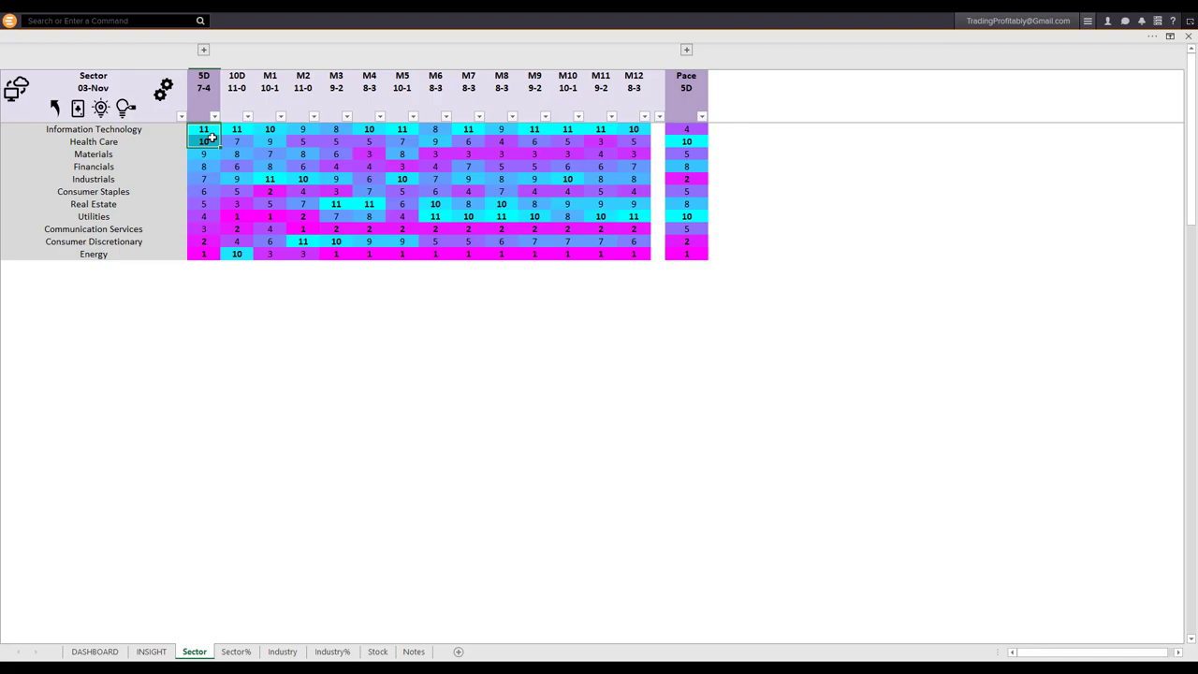
left_click_drag(209, 241, 209, 255)
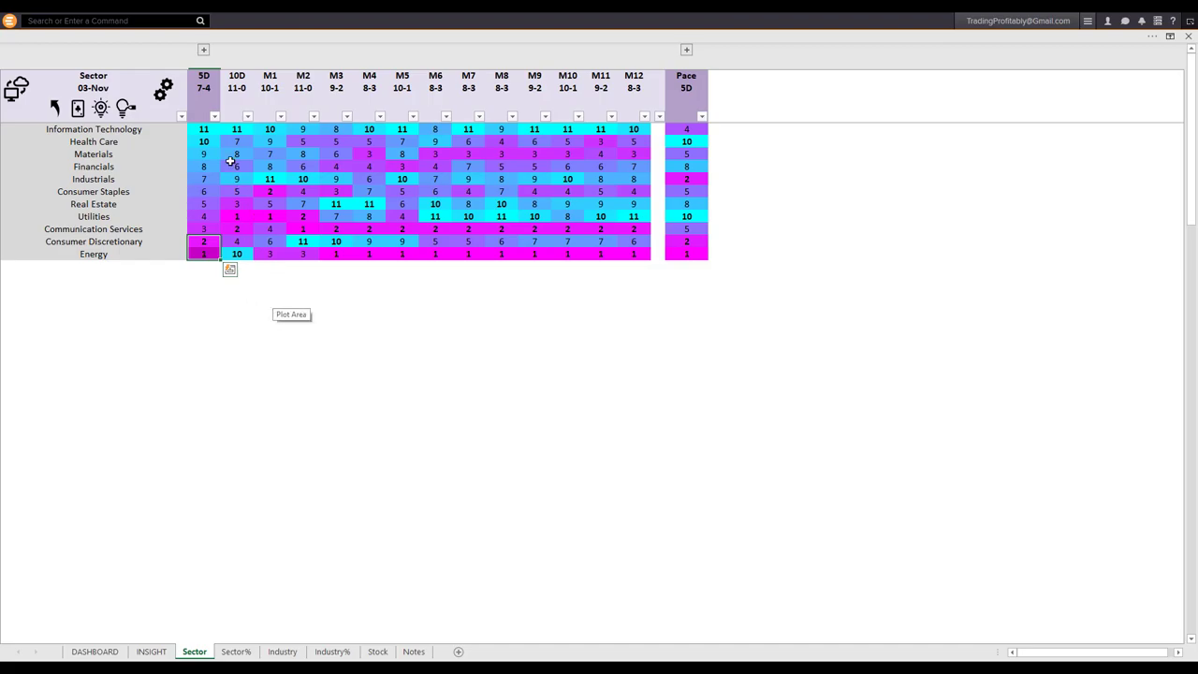
Step: Highlight the 5D header, the top two 5D ranks and the Health Care 5D rank
left_click(199, 94)
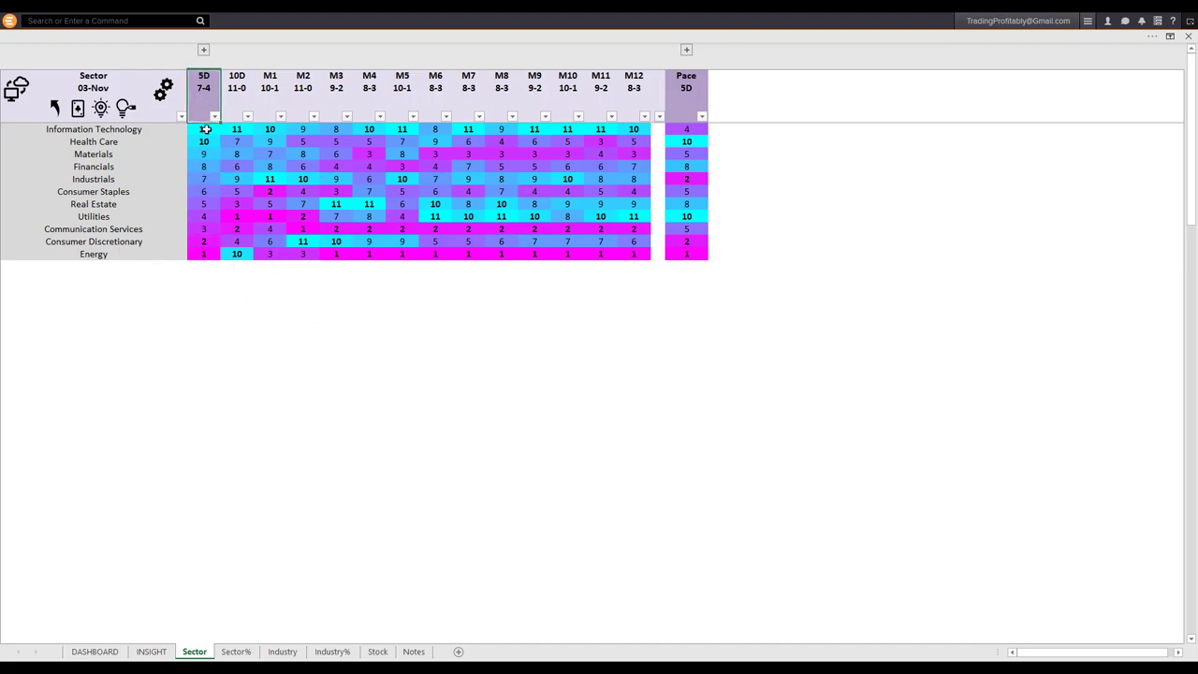
left_click_drag(205, 129, 212, 139)
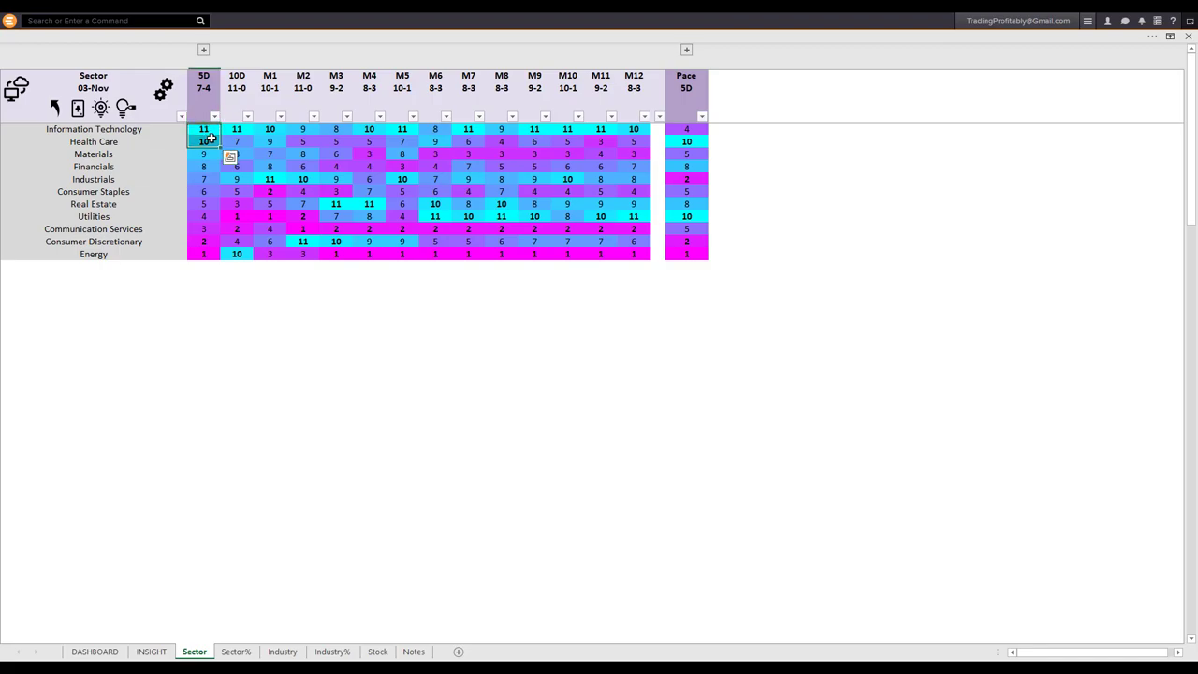
left_click(206, 140)
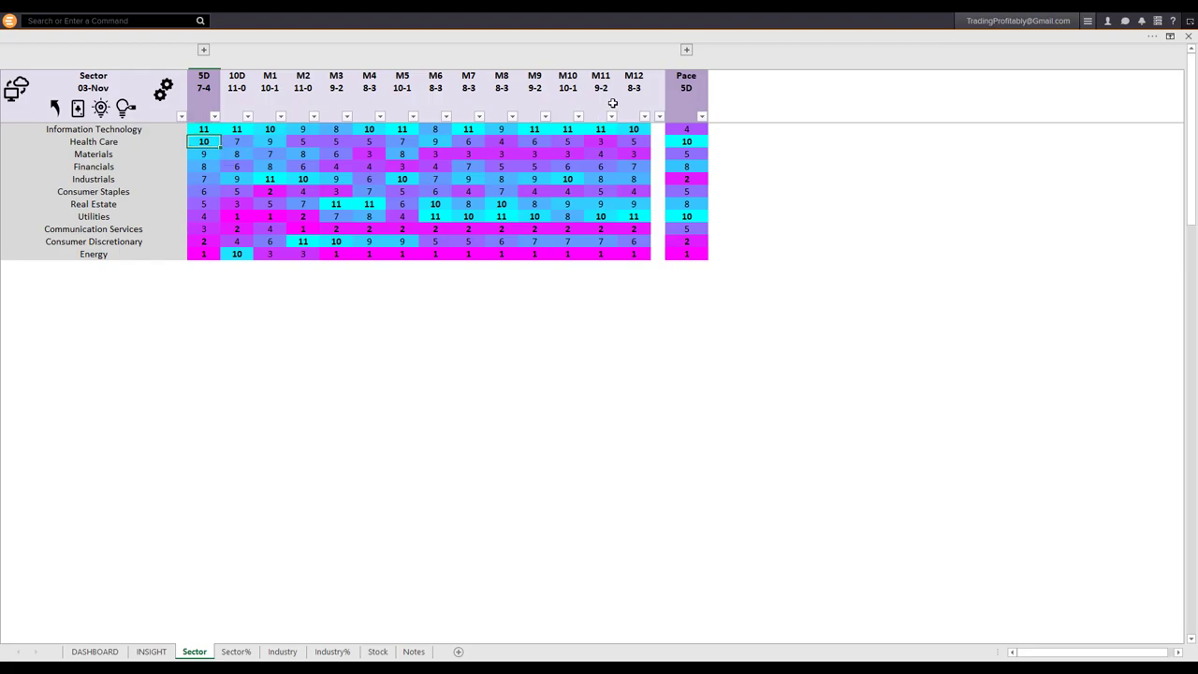
Step: Highlight the Pace 5D column, the Health Care pace value and full row, and the Financials sector name
left_click_drag(689, 86, 691, 253)
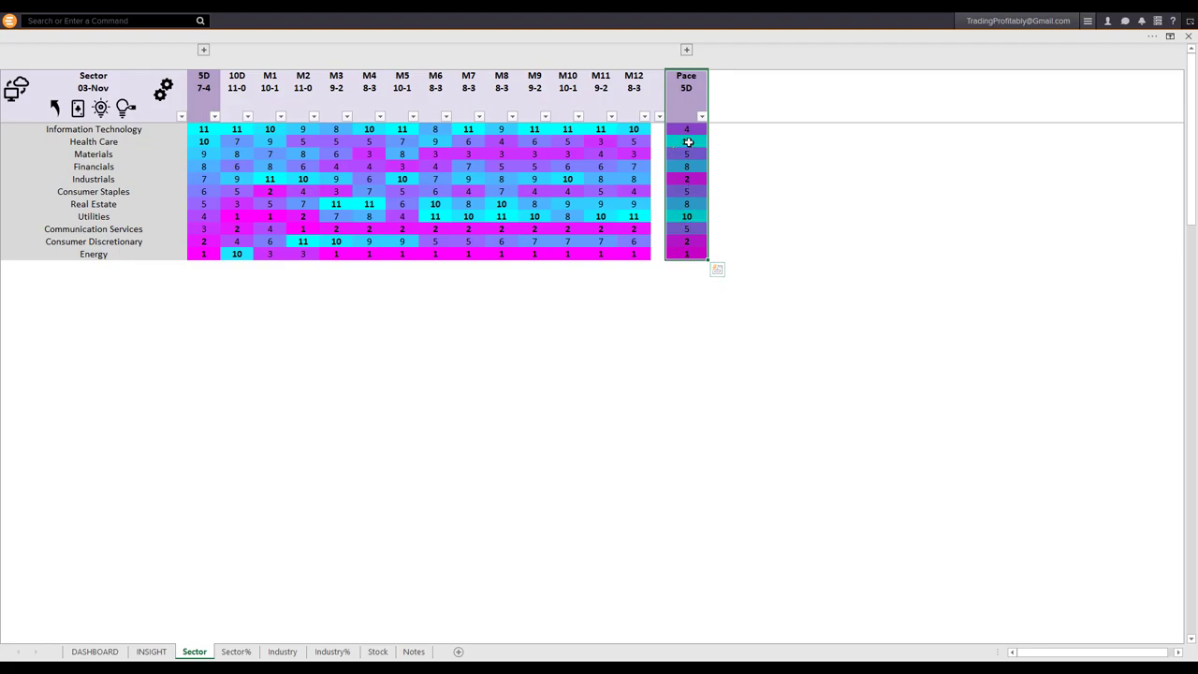
left_click(691, 141)
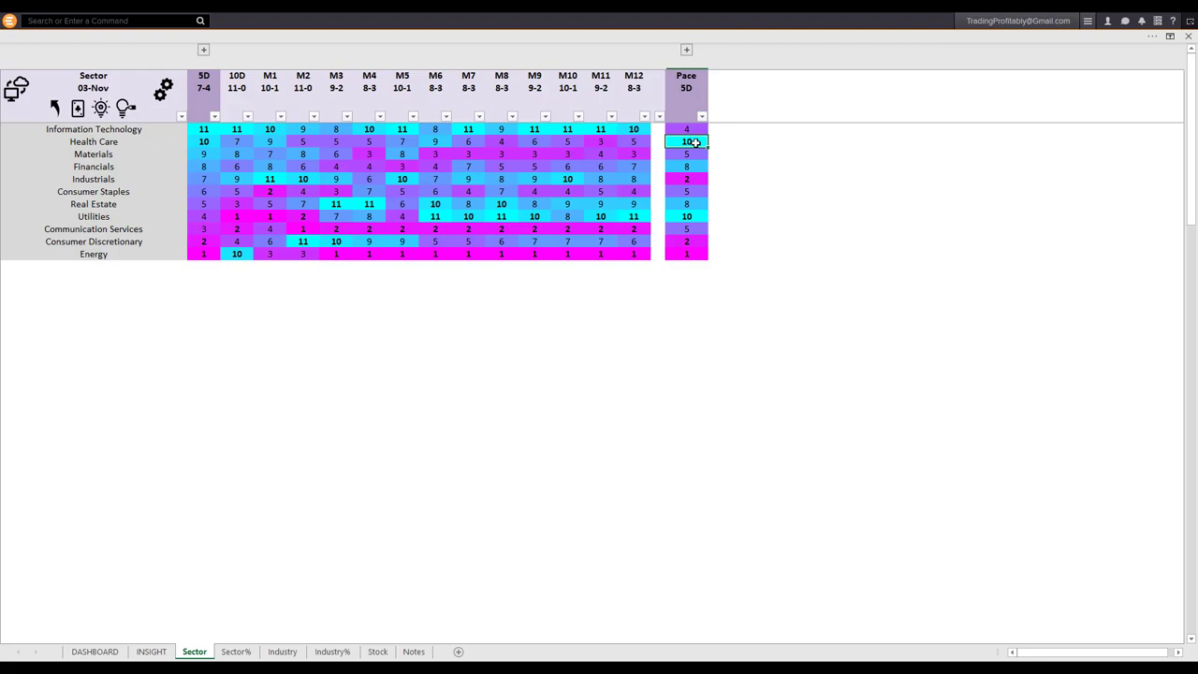
left_click(138, 141)
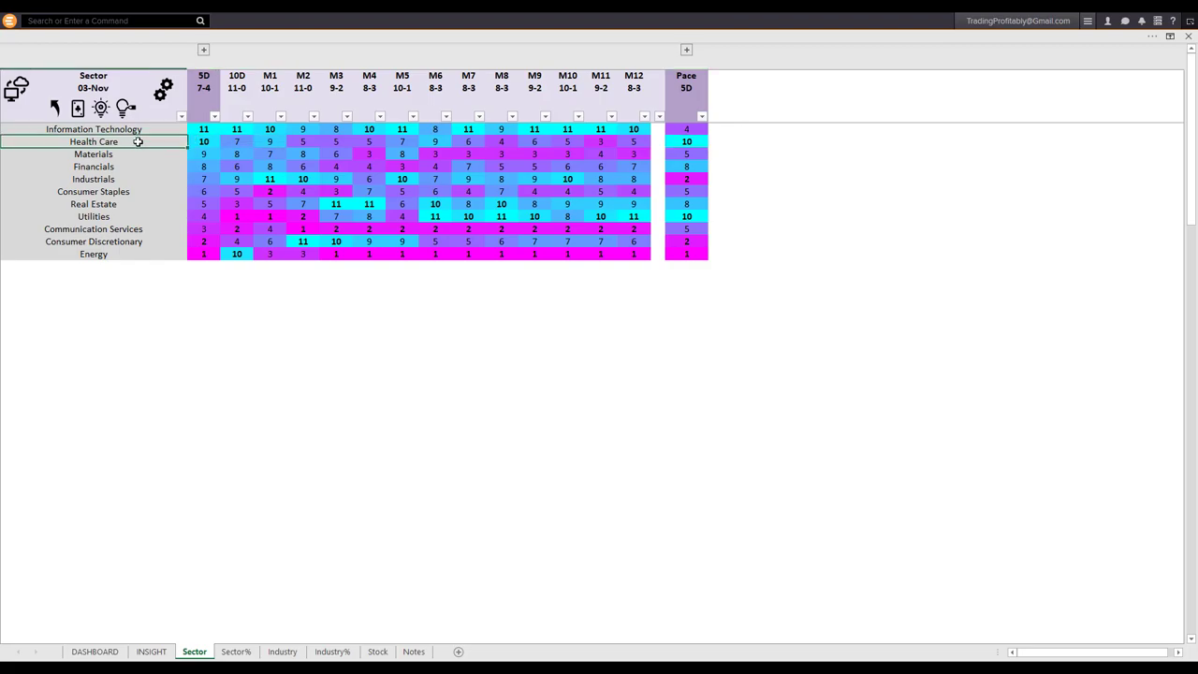
left_click(101, 107)
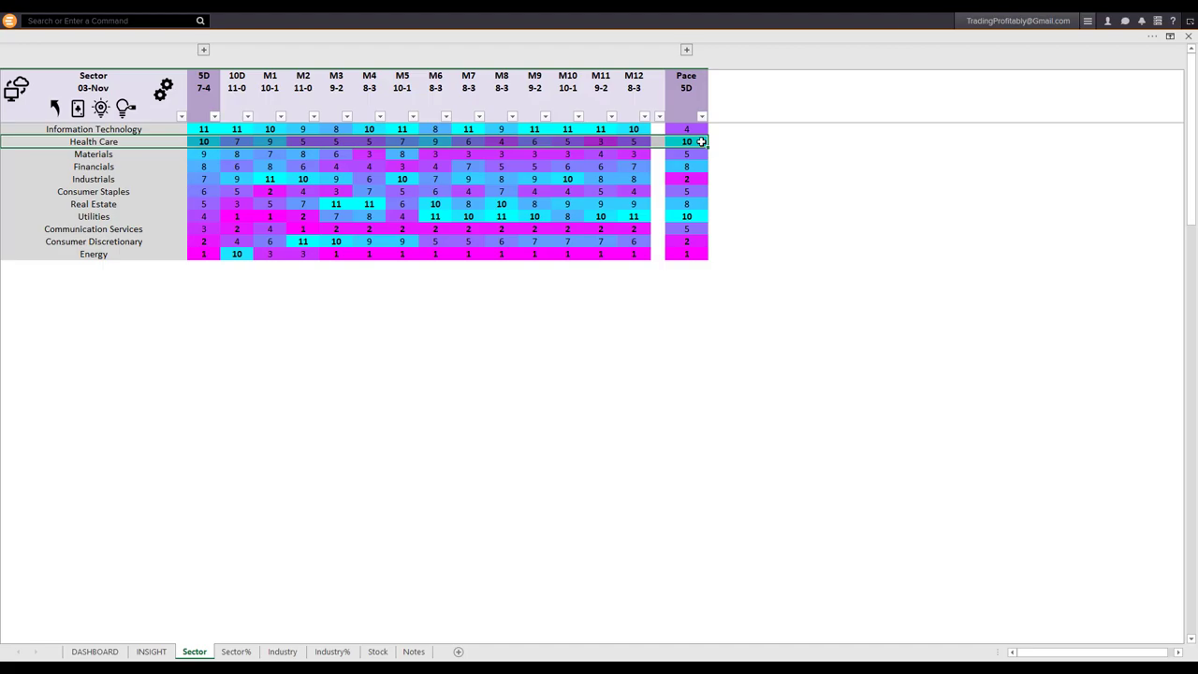
left_click(146, 169)
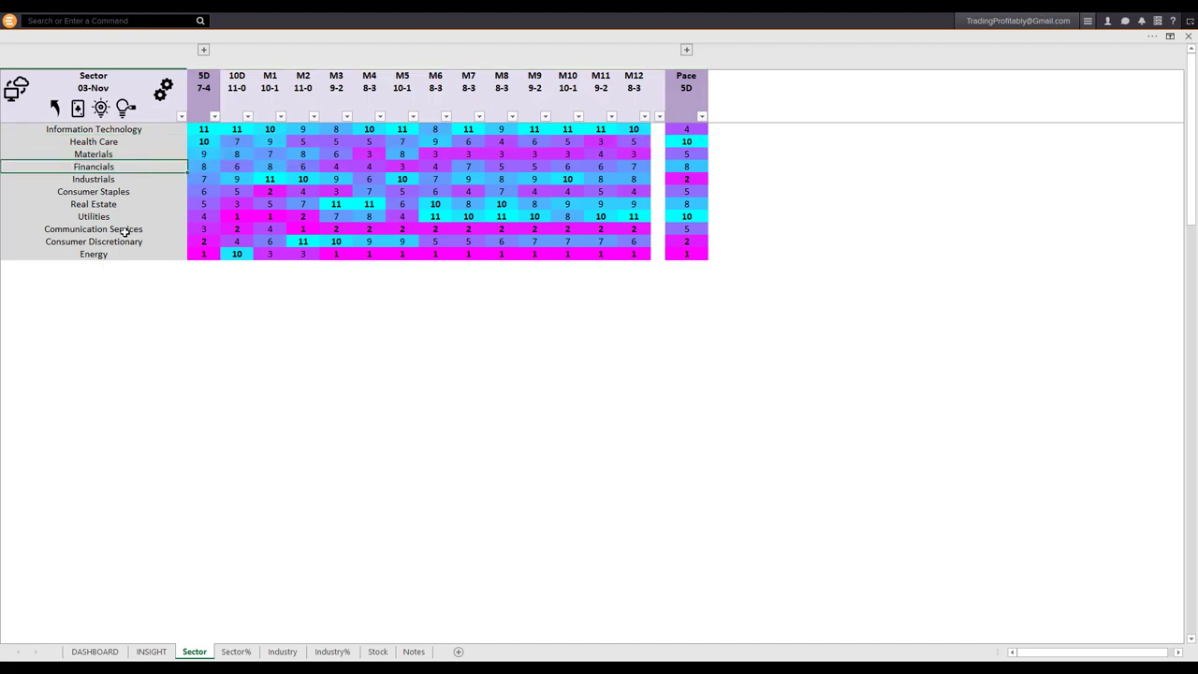
Step: Expand the hidden 1D and 2D columns and point arrows at Energy's 10D, 5D, 2D and 1D ranks
left_click(203, 50)
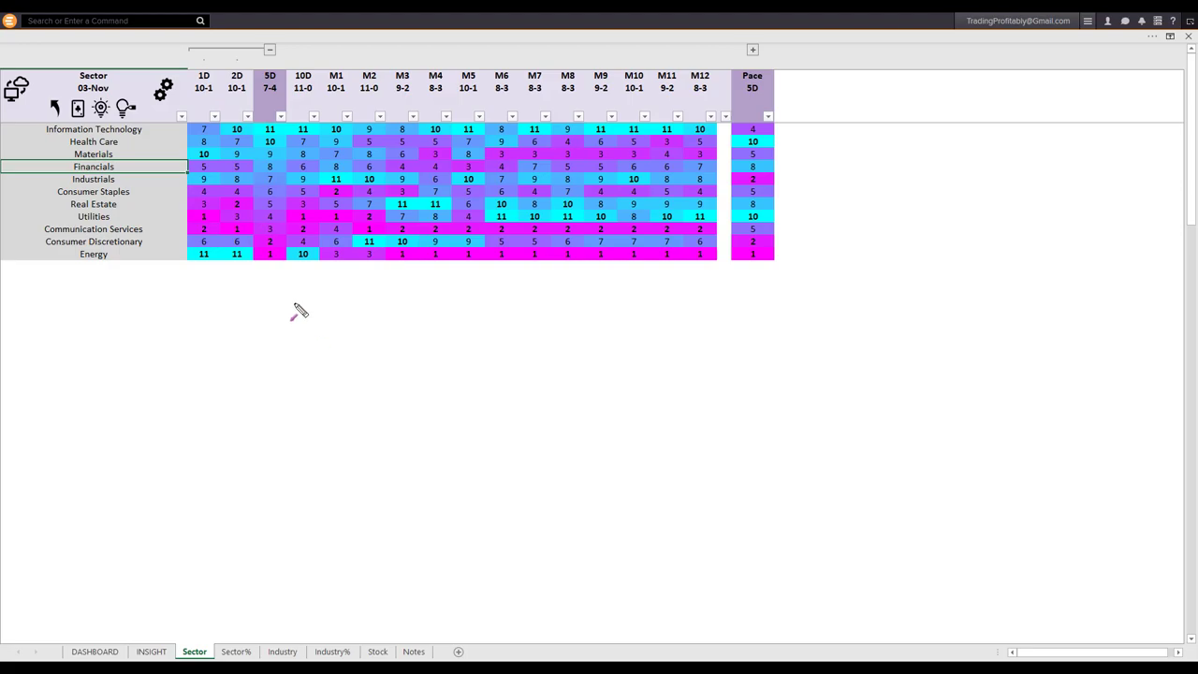
left_click_drag(285, 312, 304, 263)
left_click_drag(262, 286, 269, 267)
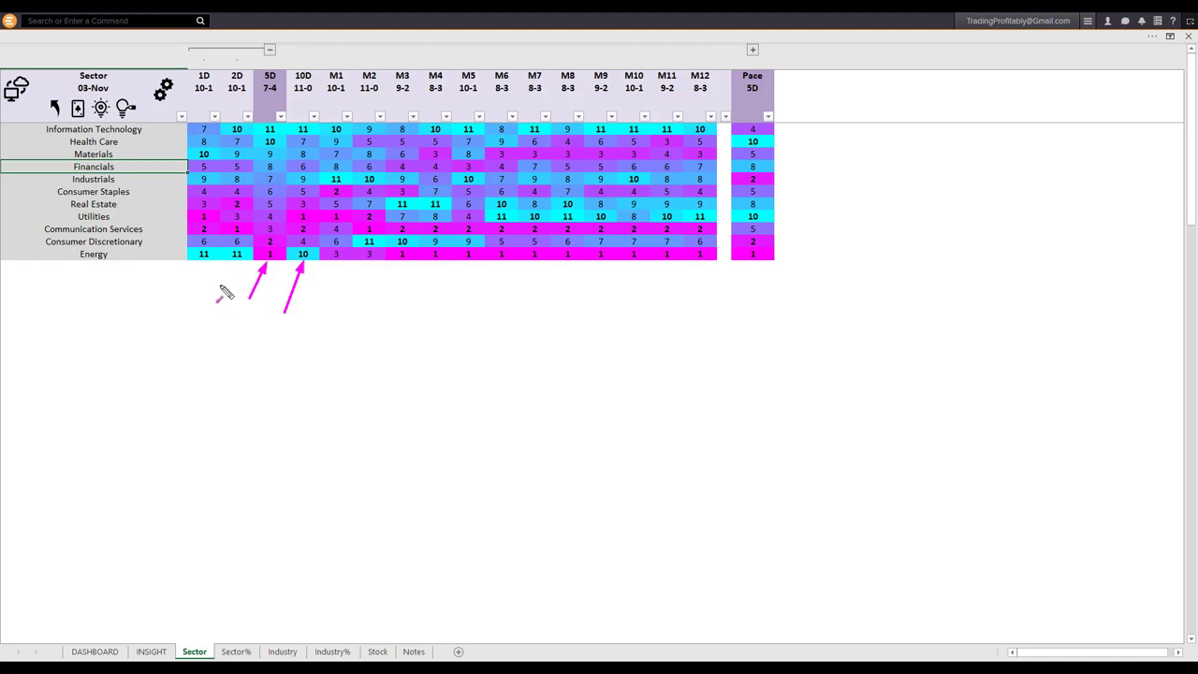
mouse_move(225, 294)
left_mouse_down()
mouse_move(238, 269)
mouse_move(177, 267)
left_mouse_up()
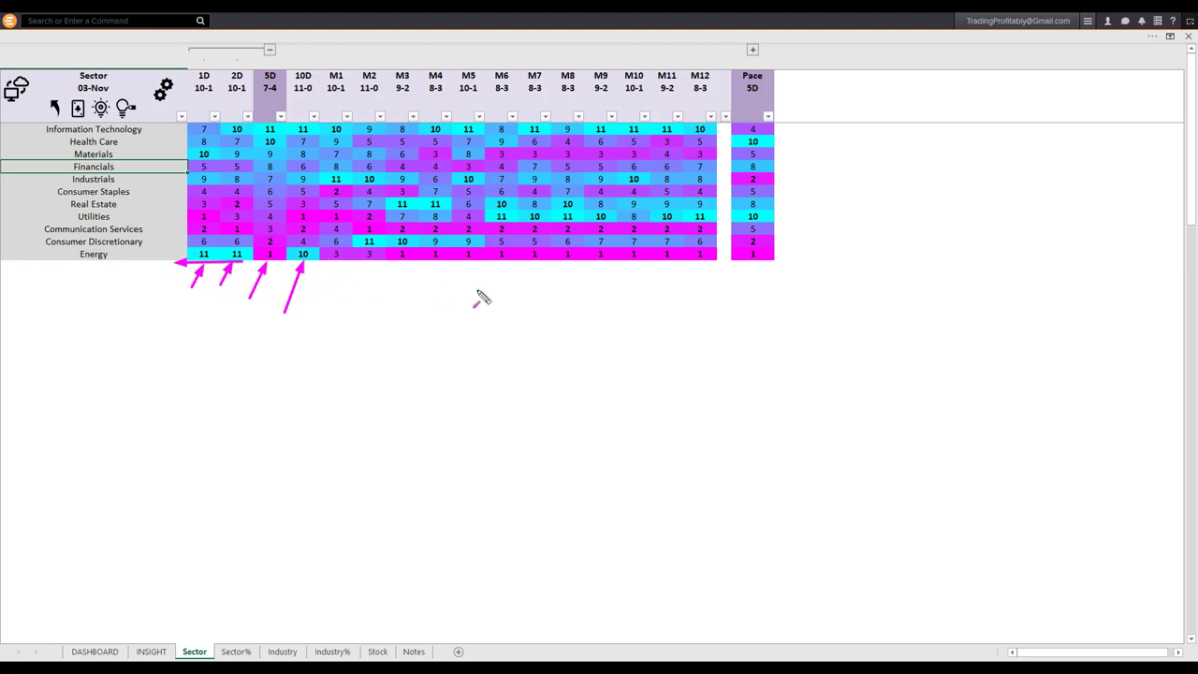
Step: Underline Energy's ranks from M2 to M12 with an arrow, add arrows below its short-term ranks, and clear all arrows
left_click_drag(350, 275, 718, 277)
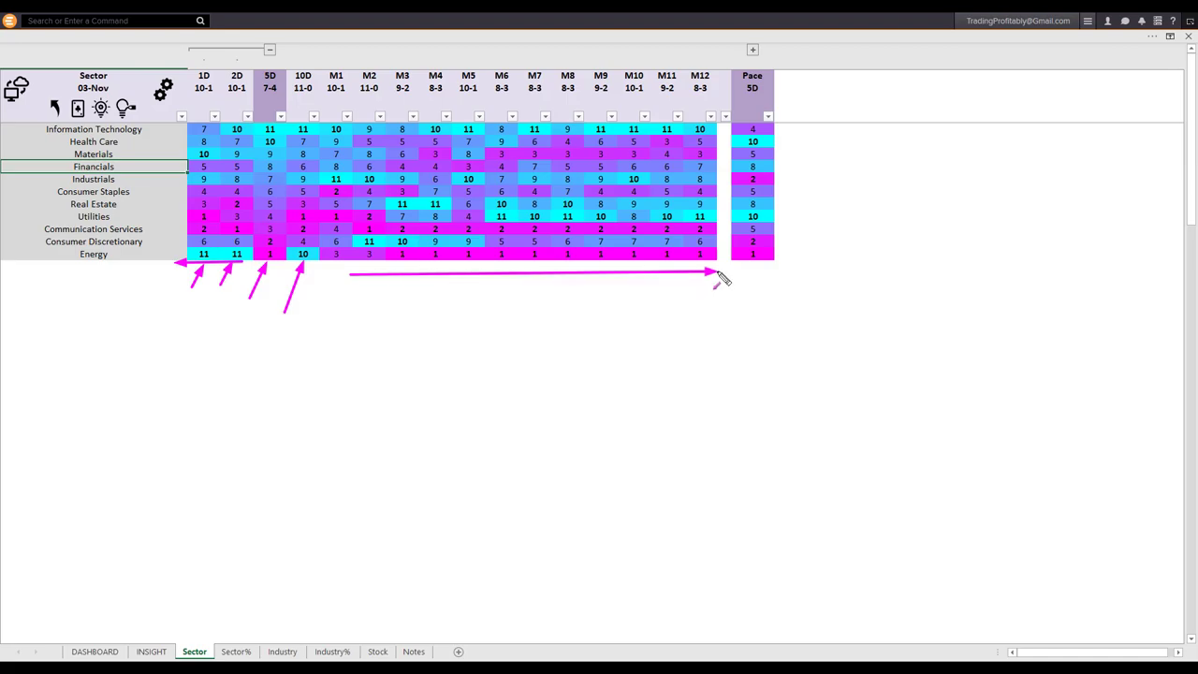
mouse_move(365, 329)
left_mouse_down()
mouse_move(323, 285)
mouse_move(271, 302)
mouse_move(266, 327)
mouse_move(230, 315)
mouse_move(220, 295)
left_mouse_up()
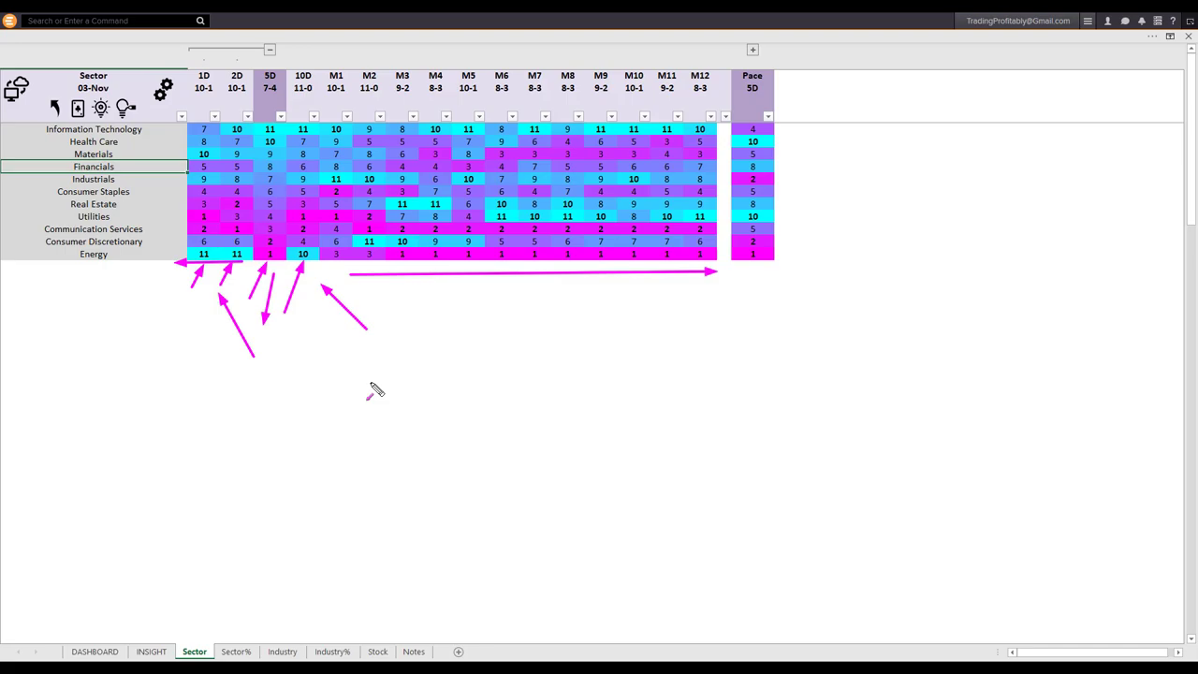
key("Escape")
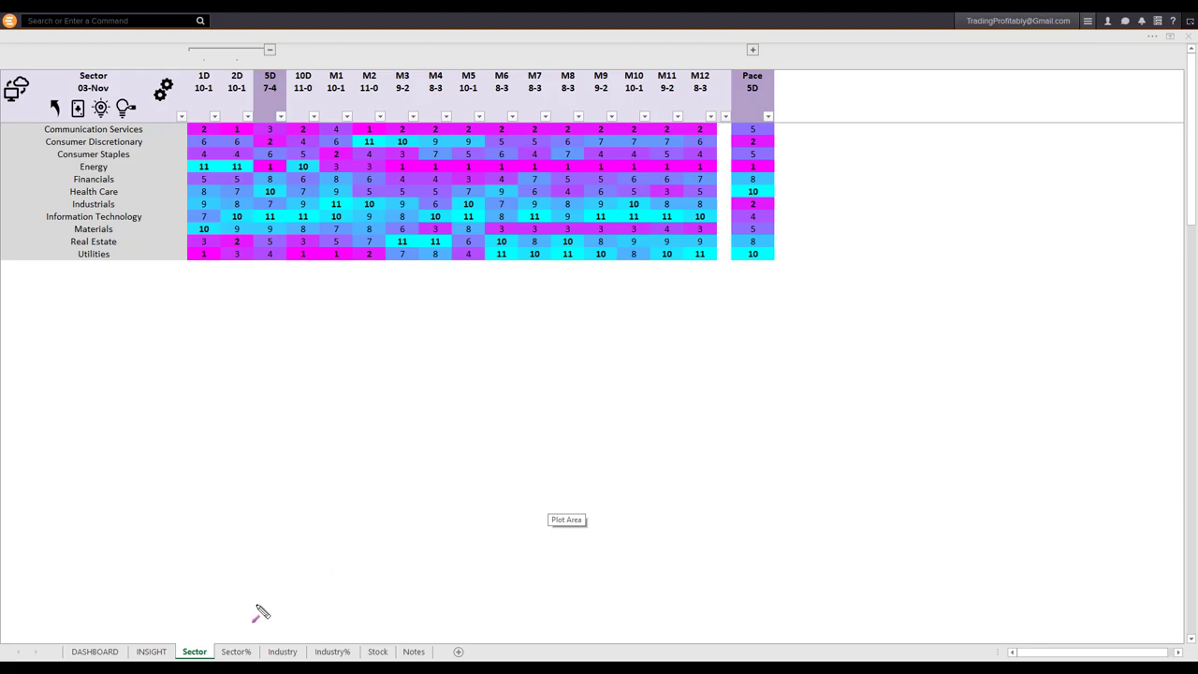
Step: Point arrows at the Sector, Sector%, Industry and Industry% sheet names, and clear all arrows
mouse_move(255, 601)
left_mouse_down()
mouse_move(240, 657)
mouse_move(203, 644)
left_mouse_up()
left_click_drag(282, 607, 248, 640)
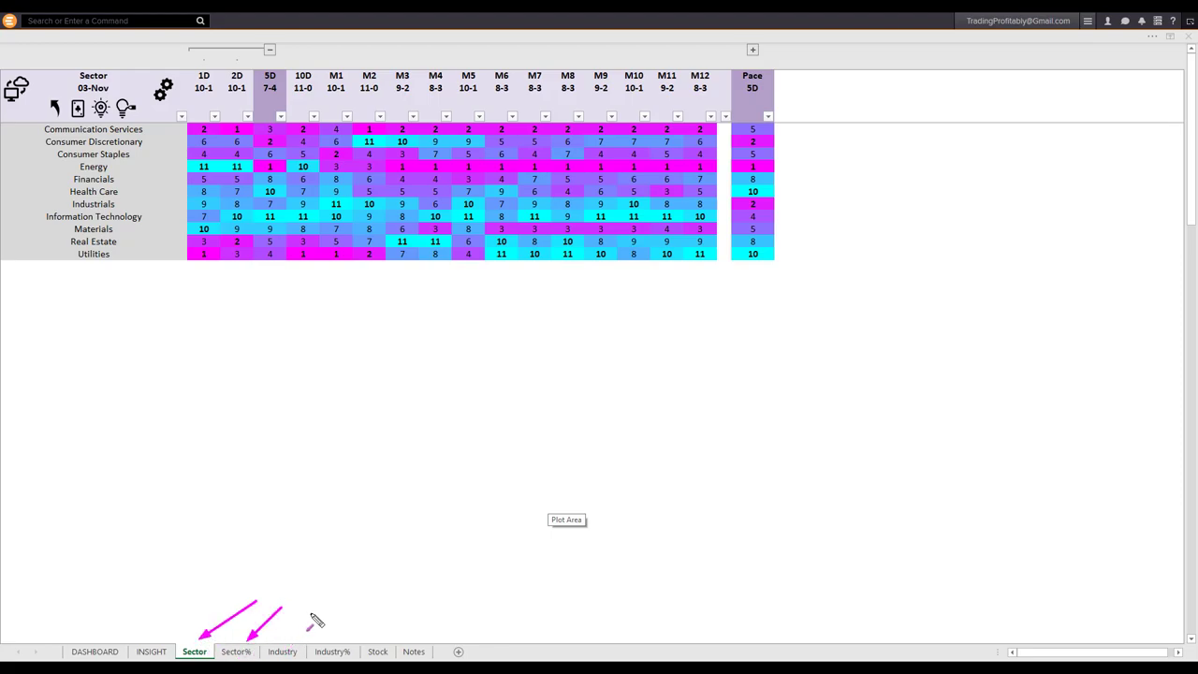
left_click_drag(303, 616, 289, 644)
left_click_drag(351, 618, 339, 645)
key("Escape")
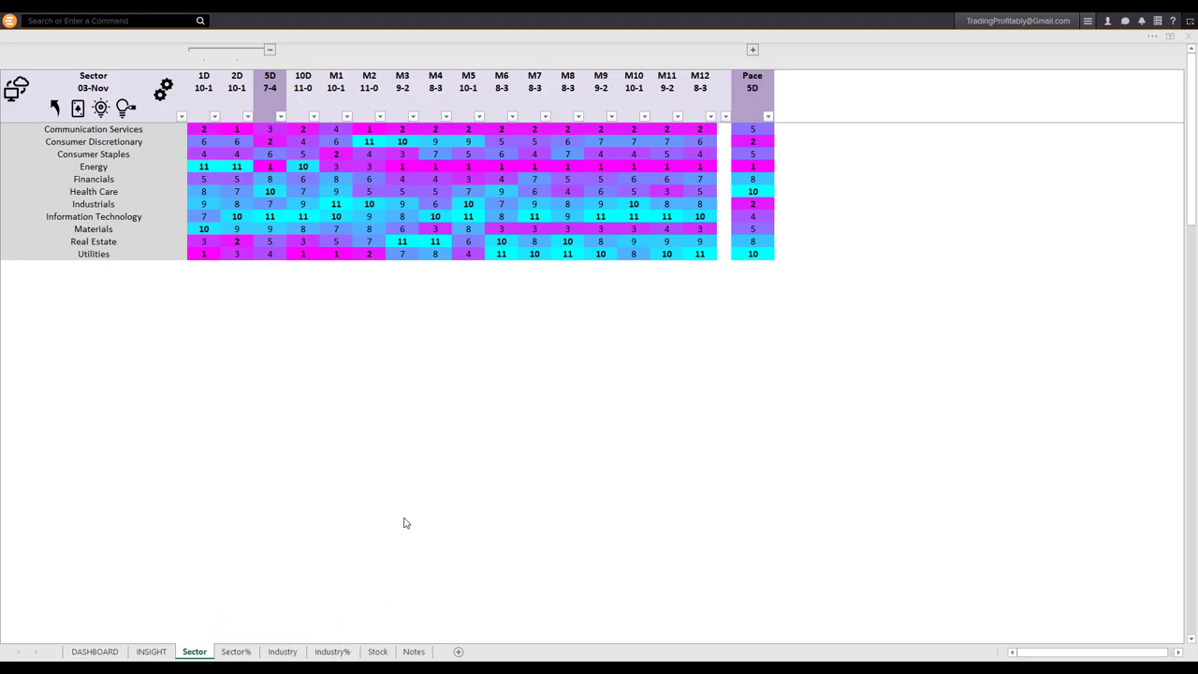
Step: Sort the Sector% sheet by 5D from highest to lowest, and highlight the top two 5D values and Energy's 5D value
left_click(234, 653)
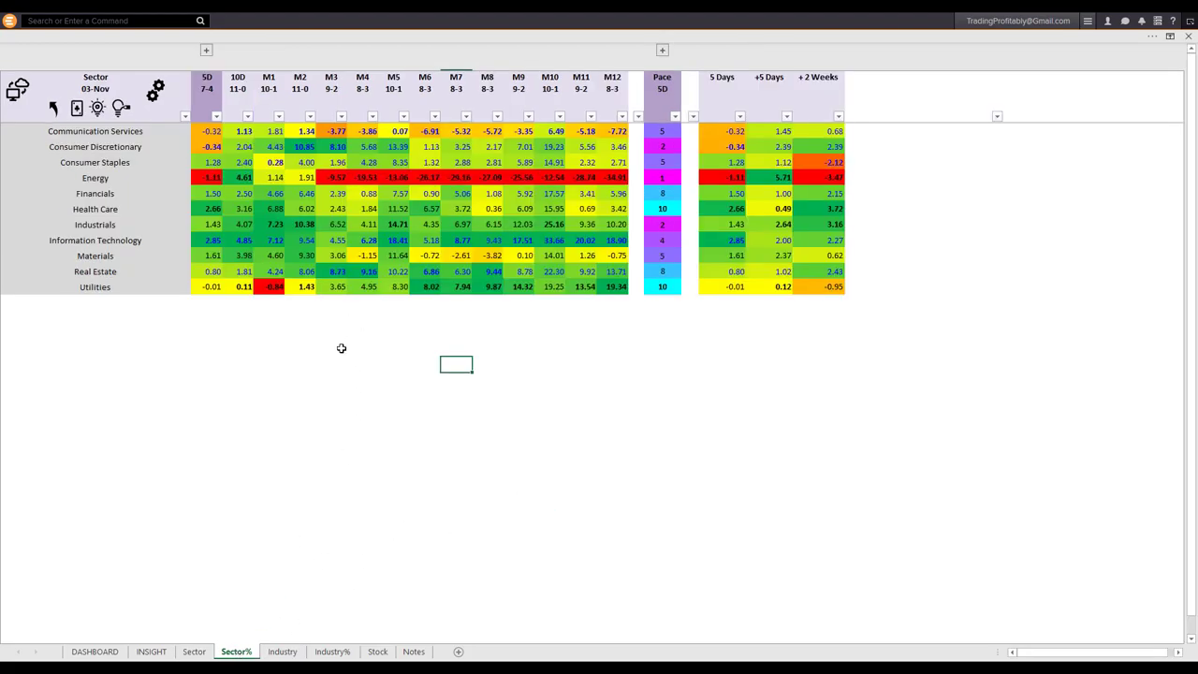
left_click(207, 88)
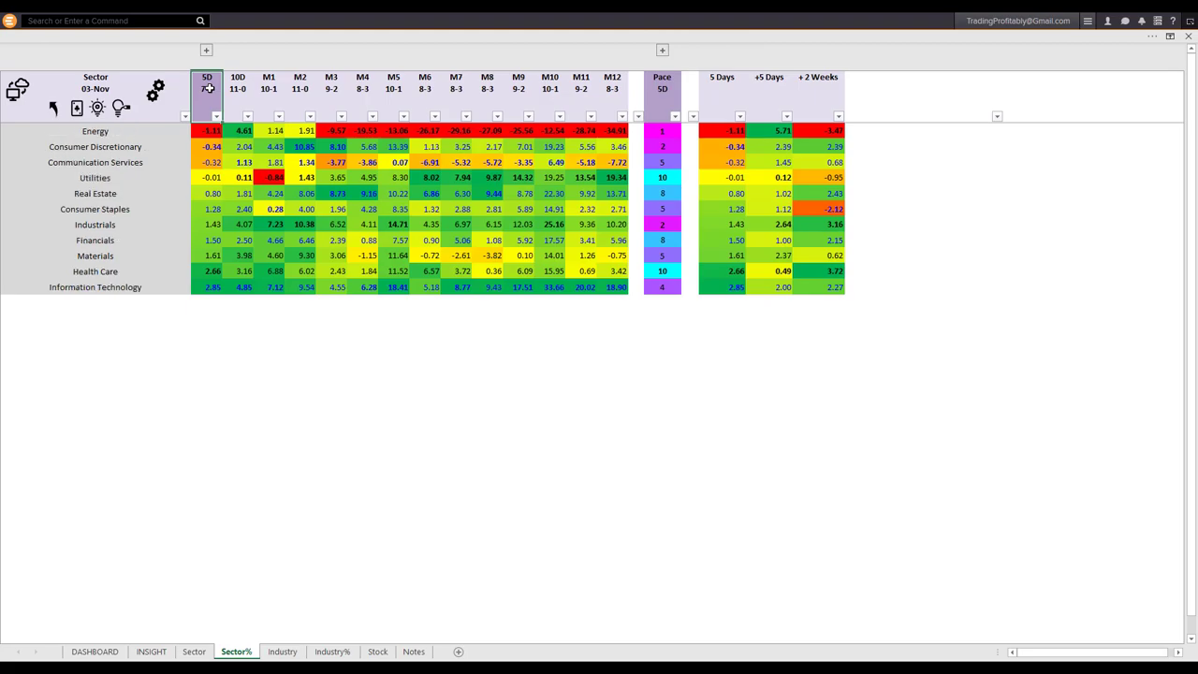
left_click(208, 88)
left_click_drag(211, 131, 211, 147)
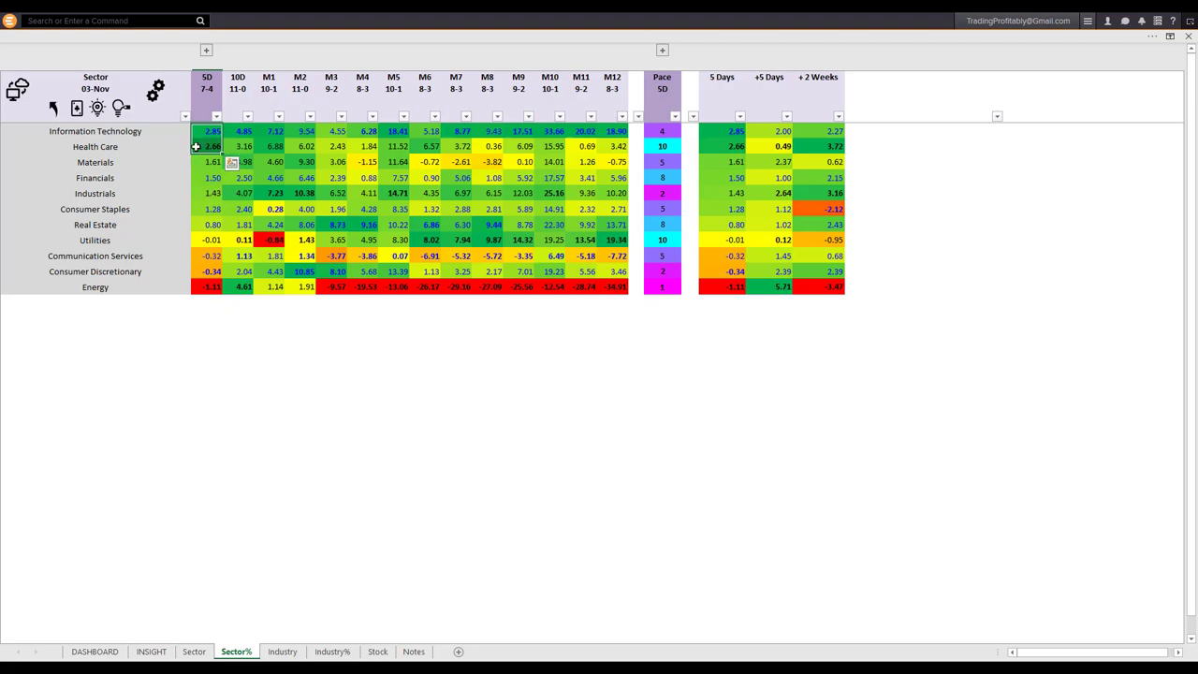
left_click(205, 288)
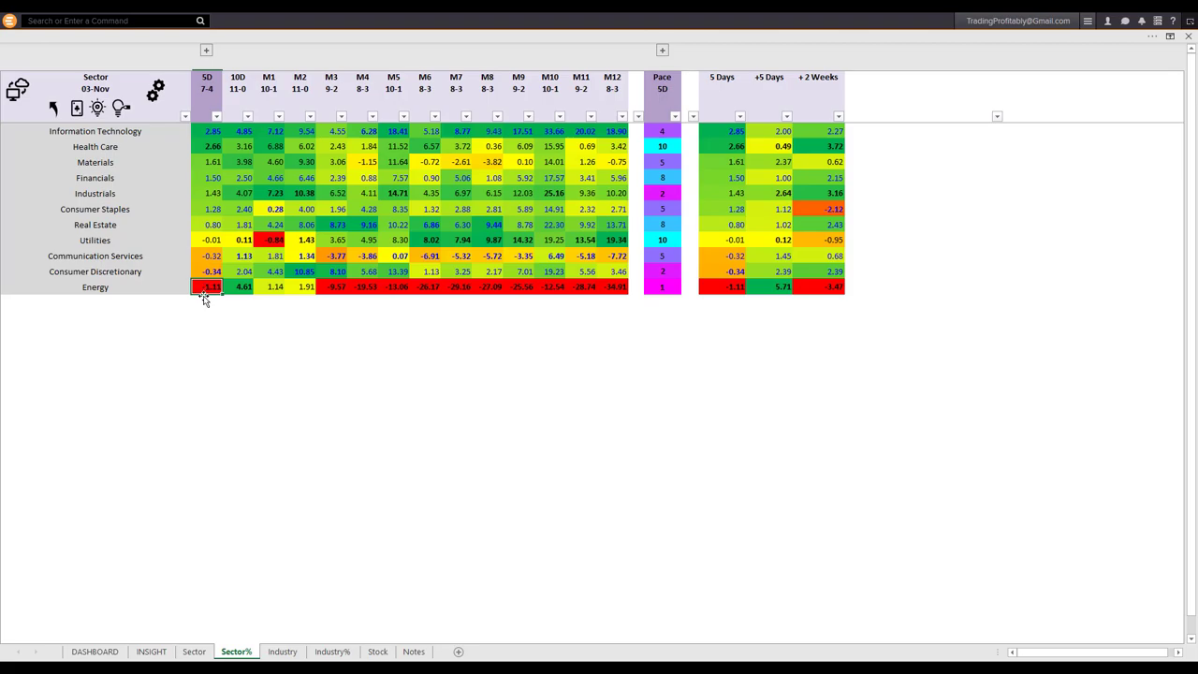
Step: Highlight Energy's M3 to M12 returns and Information Technology's M7 to M12 and 5D to M2 returns, and deselect them
left_click_drag(333, 287, 614, 287)
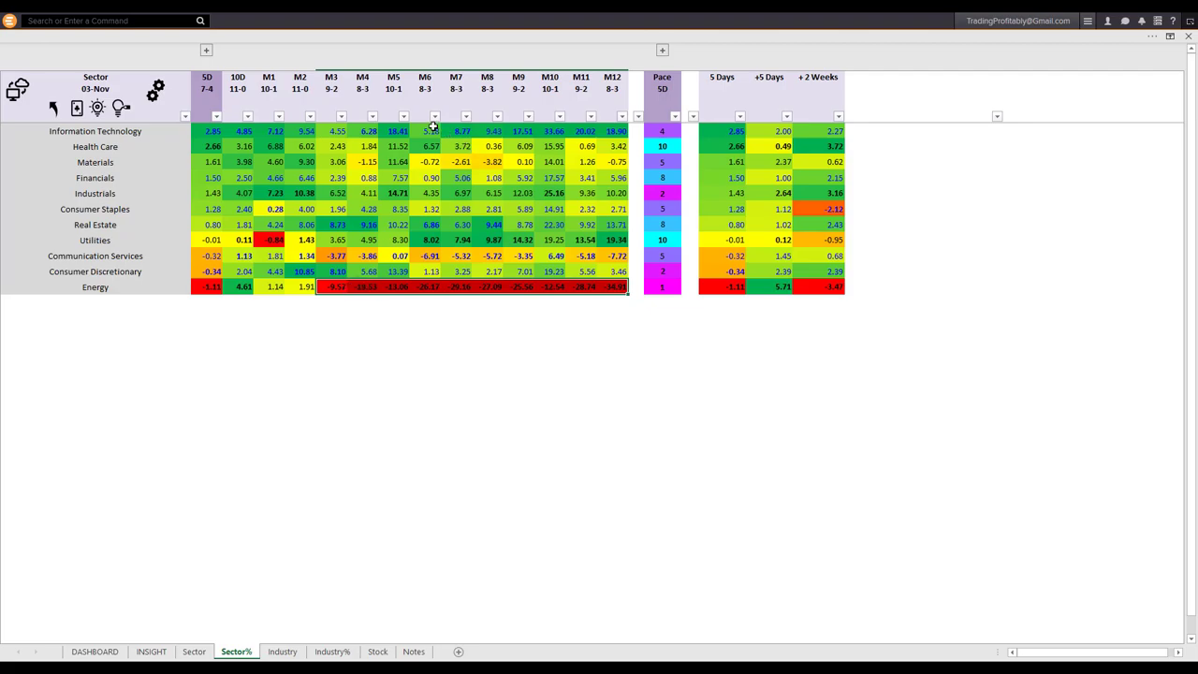
left_click_drag(455, 131, 621, 129)
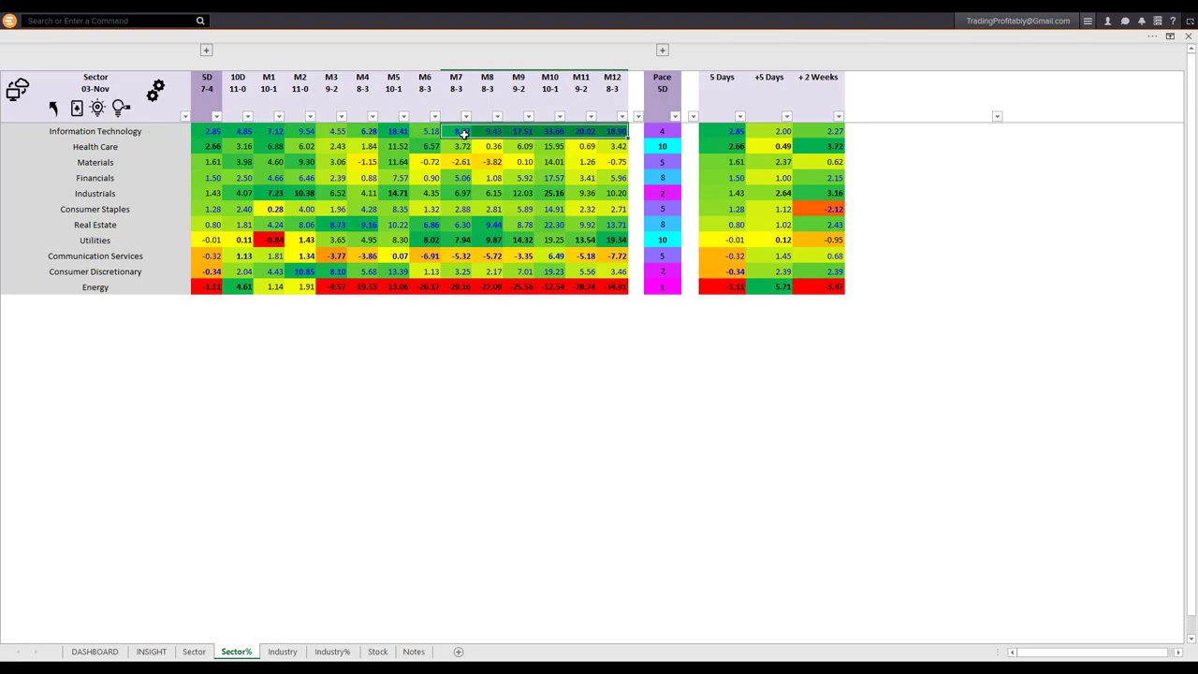
left_click(220, 132)
left_click_drag(219, 132, 300, 131)
left_click(238, 365)
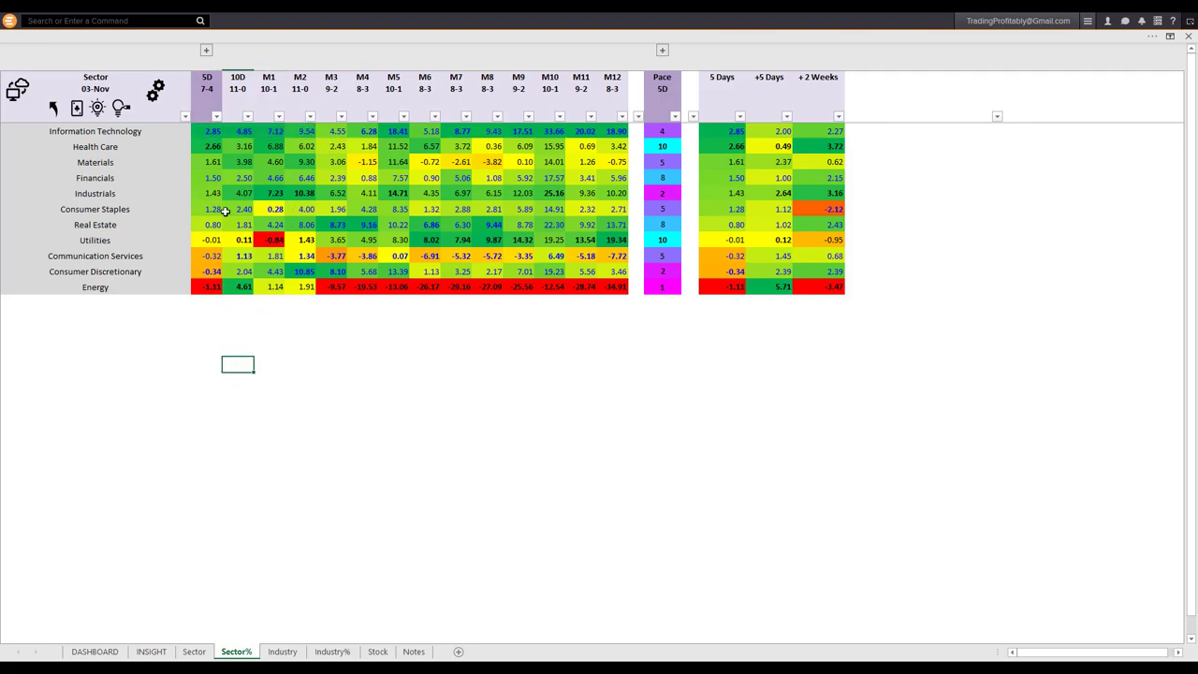
Step: Expand the hidden 1D and 2D columns on the Sector% sheet
left_click(205, 50)
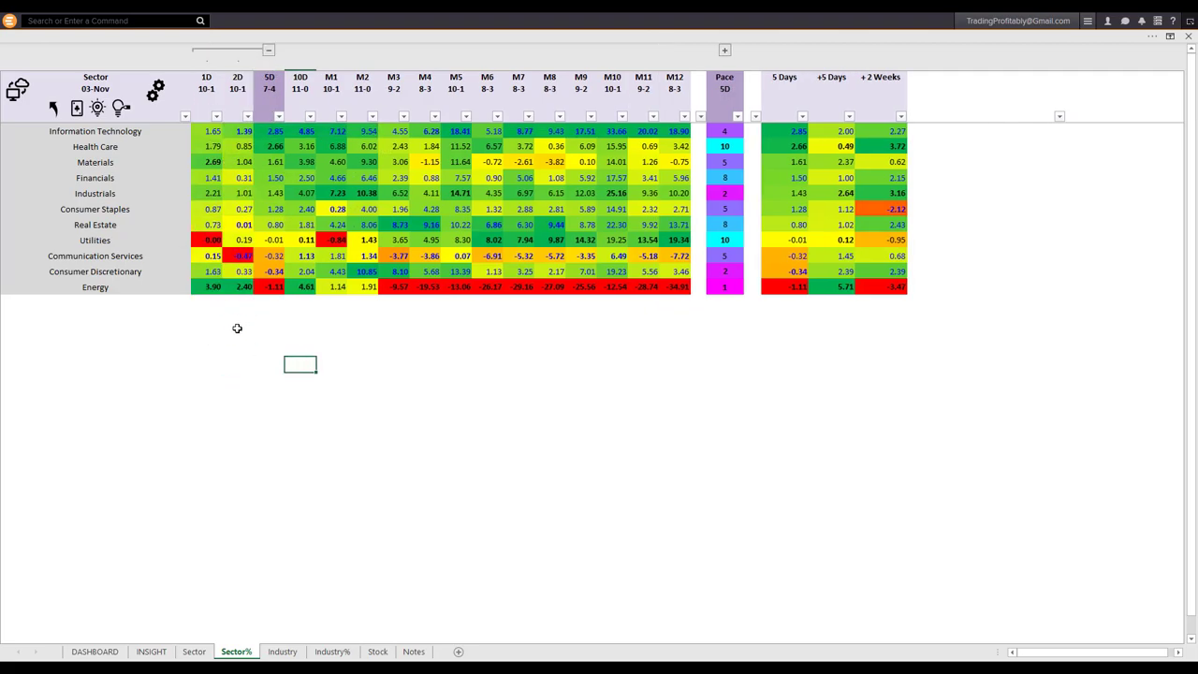
Step: Highlight Energy's M3 to M7 returns on the Sector% sheet, then its 10D, 5D, 2D and 1D returns
left_click_drag(393, 287, 519, 287)
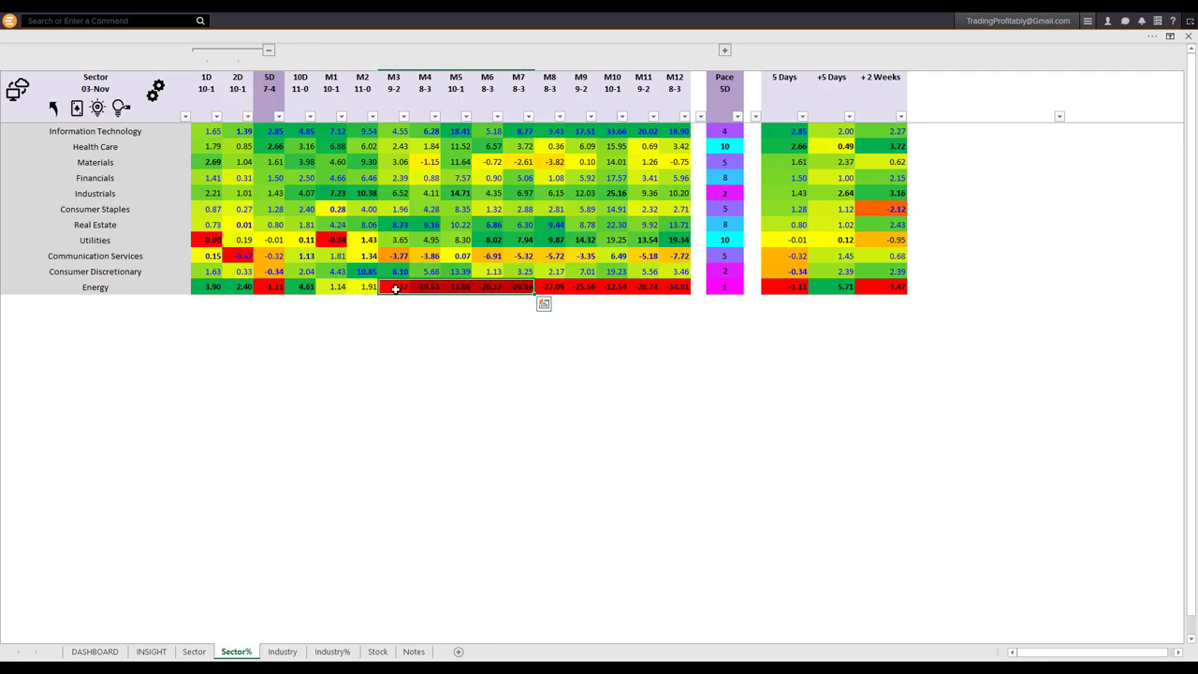
left_click(302, 287)
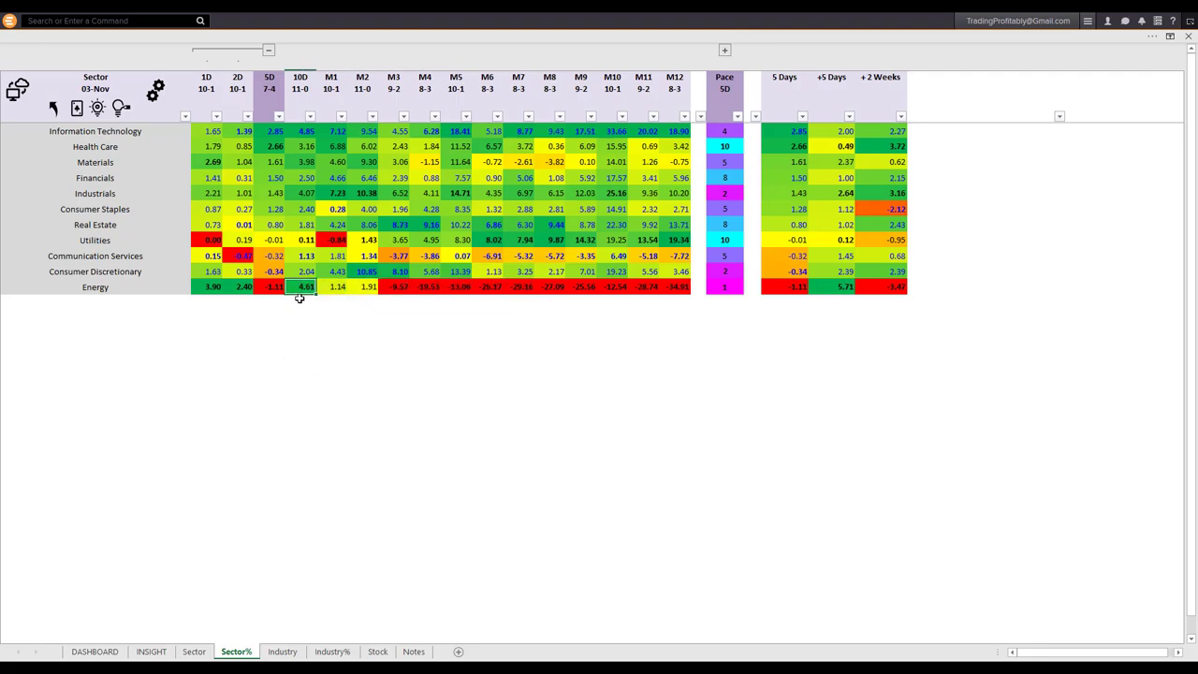
left_click(273, 288)
left_click_drag(244, 288, 208, 286)
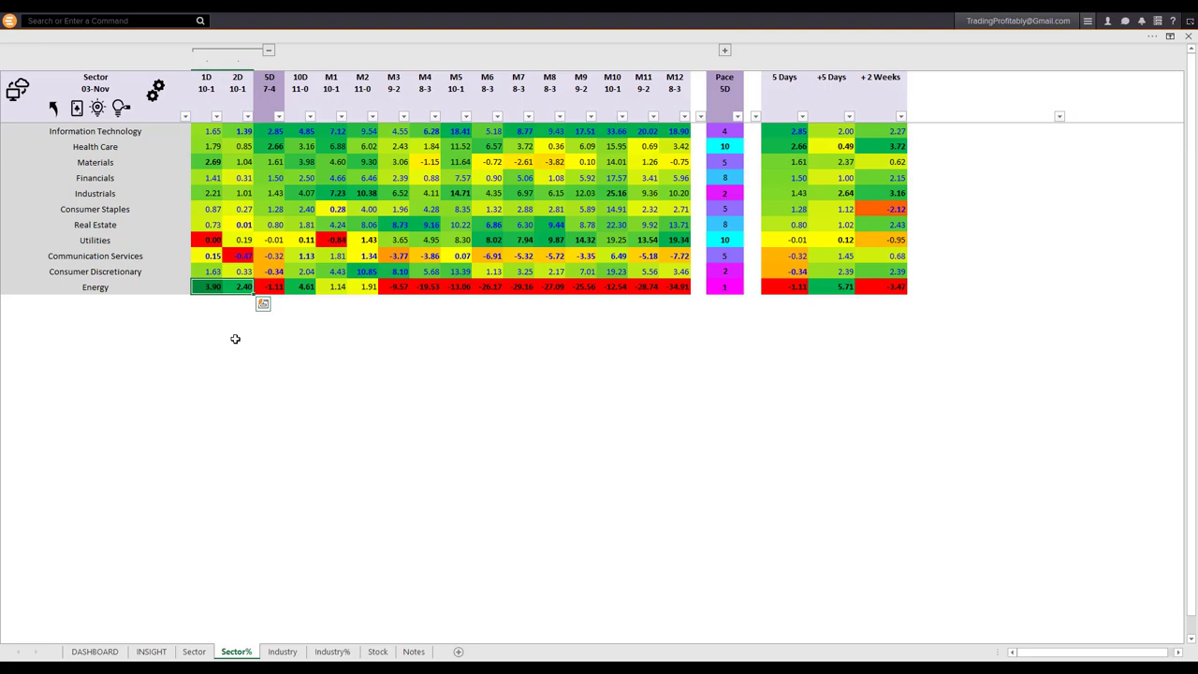
left_click(204, 287)
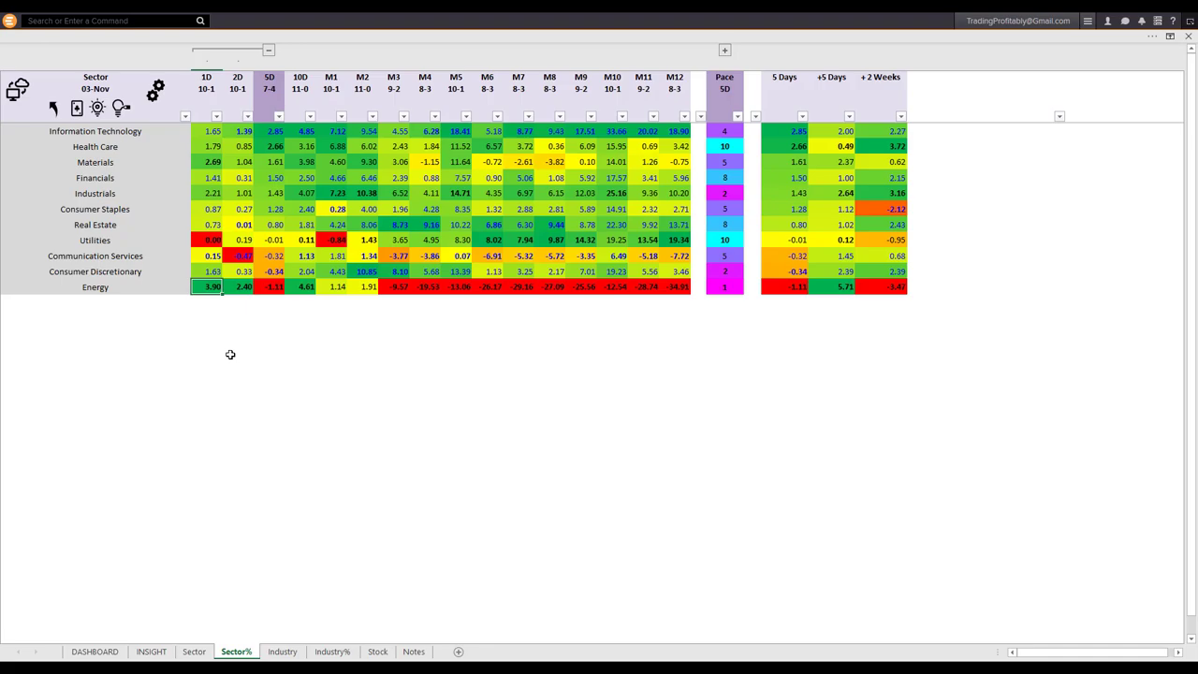
Step: Drill down from the Energy sector to its industries and review them on the Industry and Industry% sheets
left_click(135, 288)
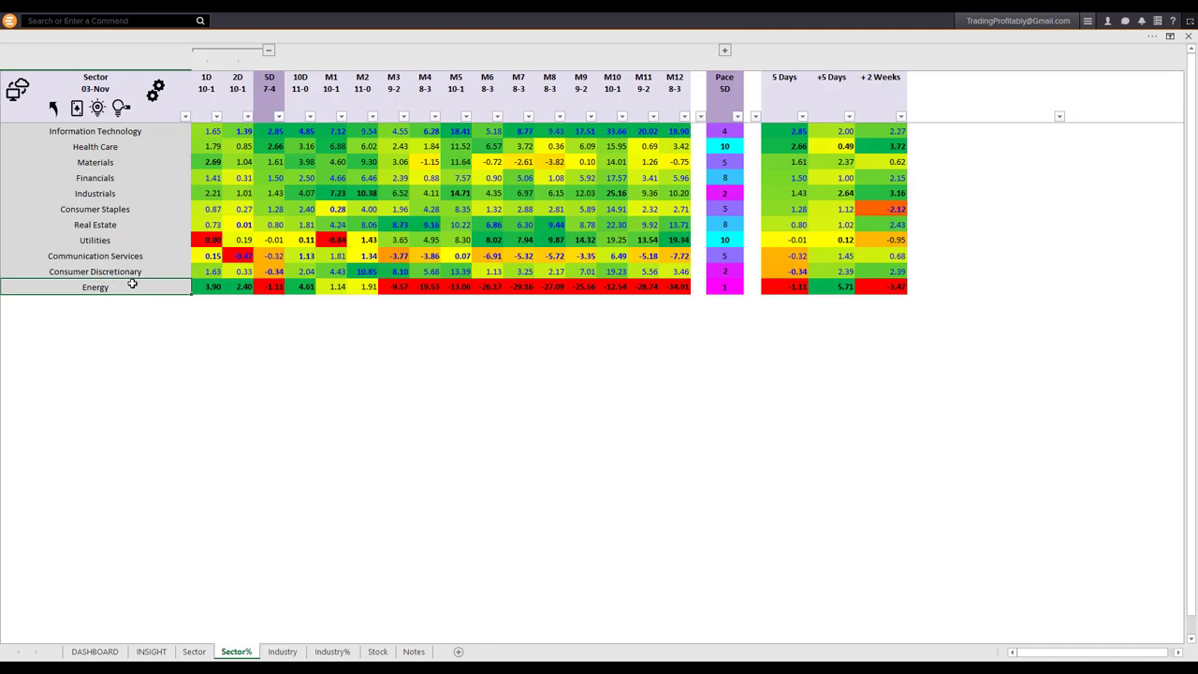
left_click(154, 94)
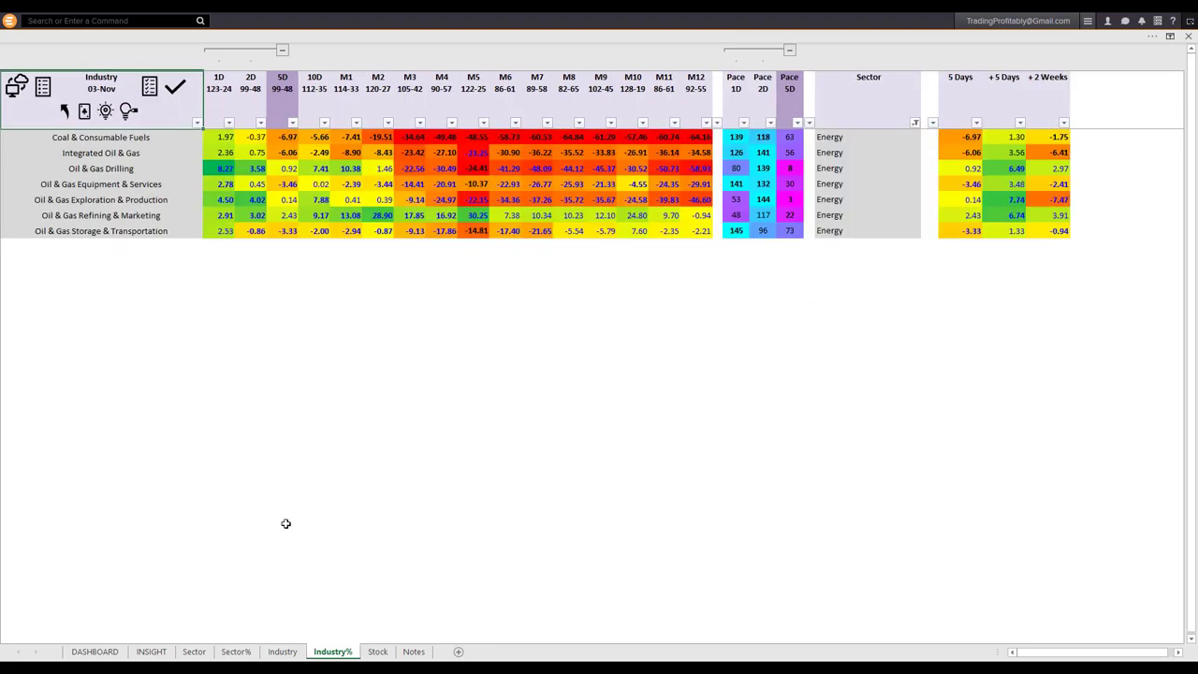
left_click(282, 652)
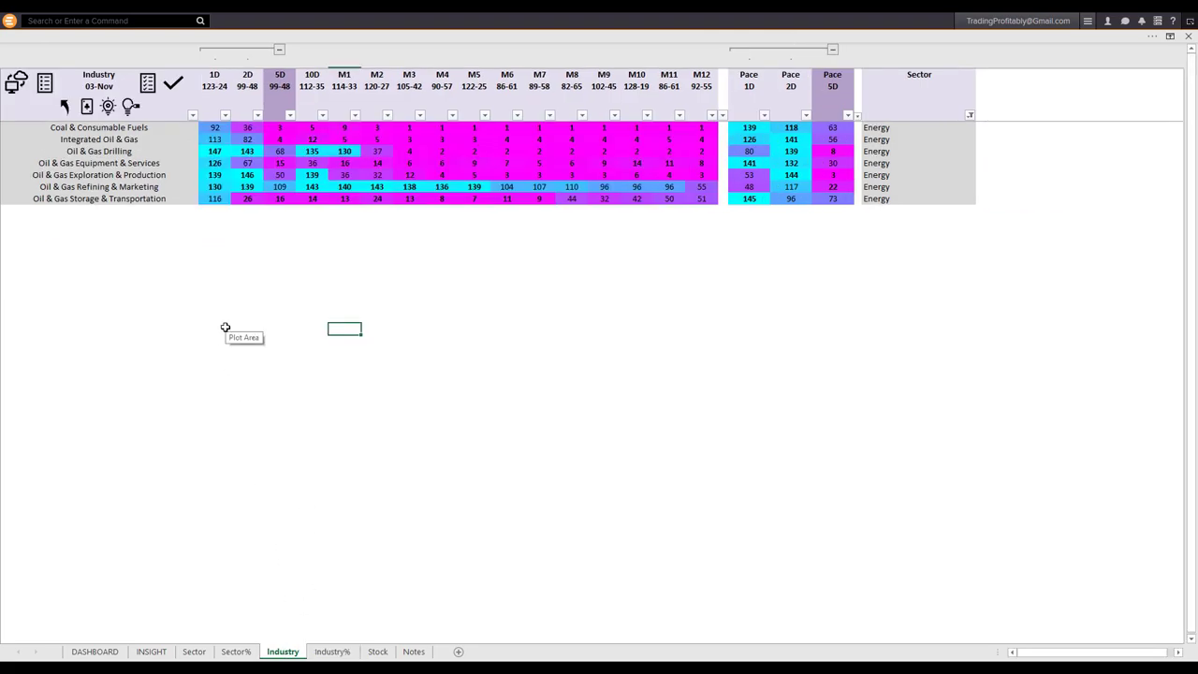
left_click(332, 653)
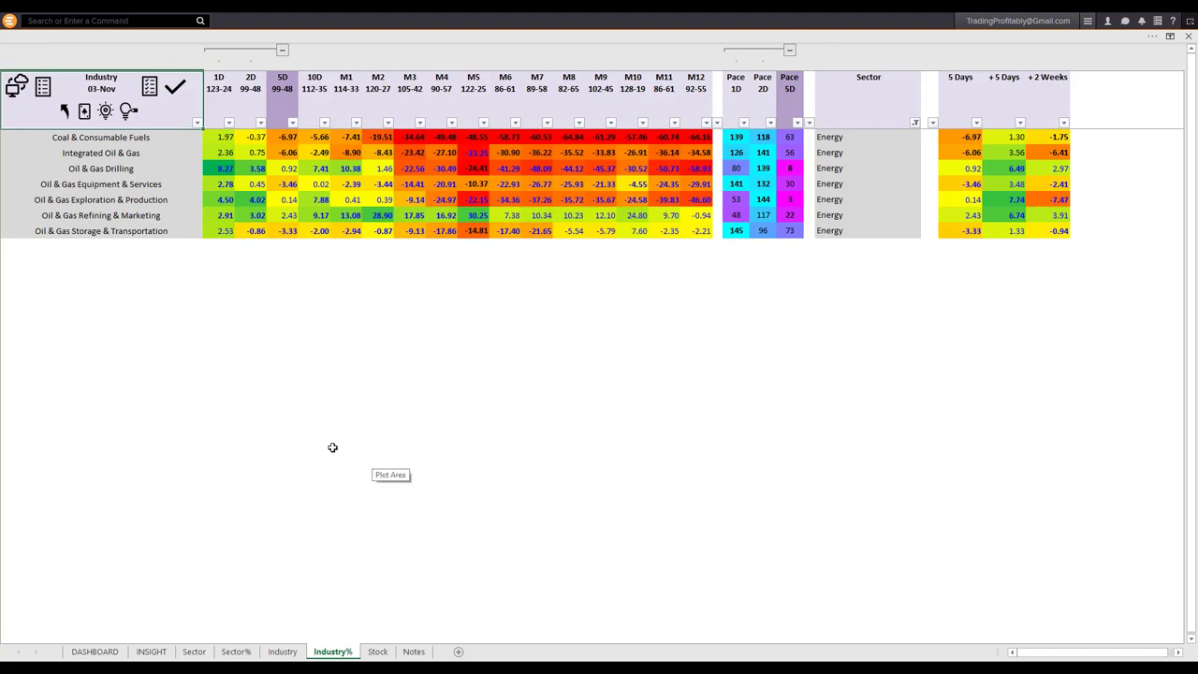
Step: Show the Energy stocks on the Stock sheet, and highlight blocks of their Industry and Sector entries
left_click(378, 652)
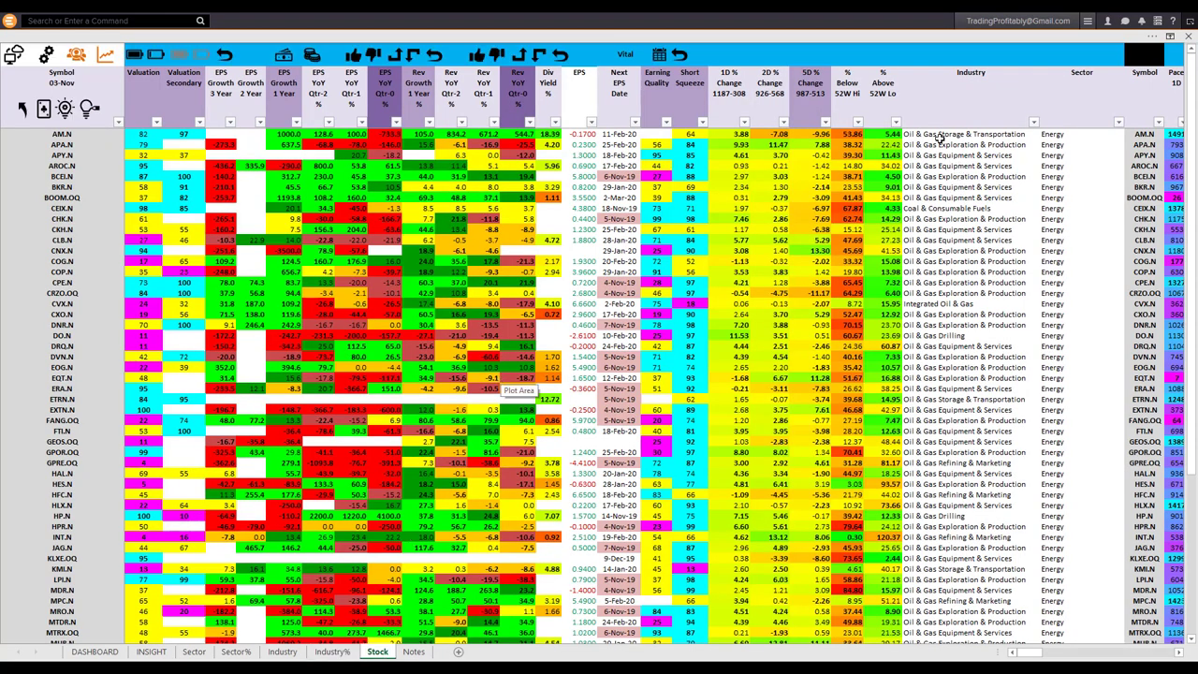
left_click_drag(940, 136, 1054, 566)
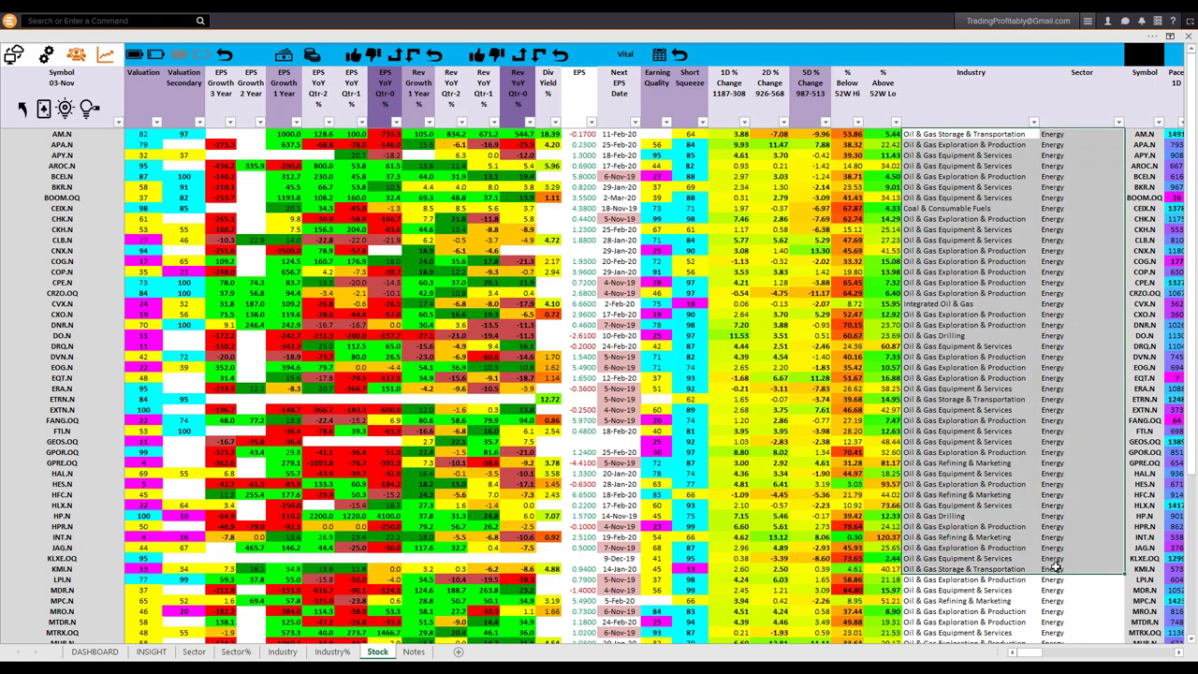
left_click_drag(947, 145, 956, 197)
left_click_drag(960, 262, 1048, 412)
left_click(1065, 311)
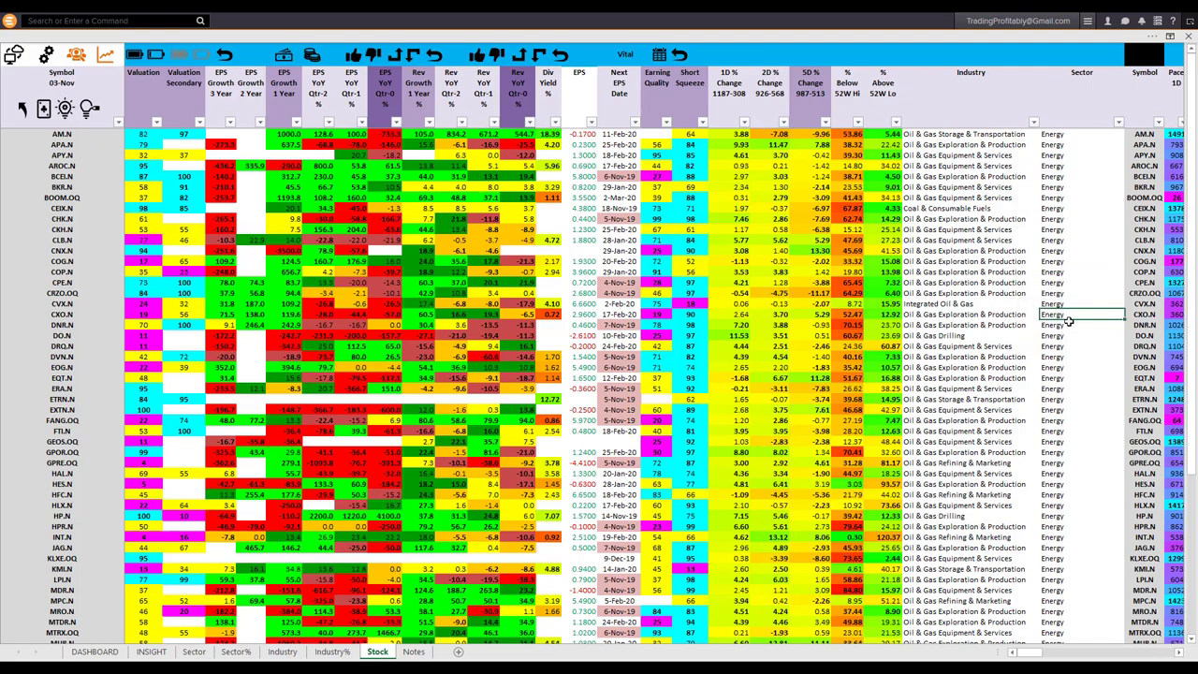
Step: Filter the Energy stocks to those with high Valuation scores, and highlight the Valuation values and header
left_click(133, 56)
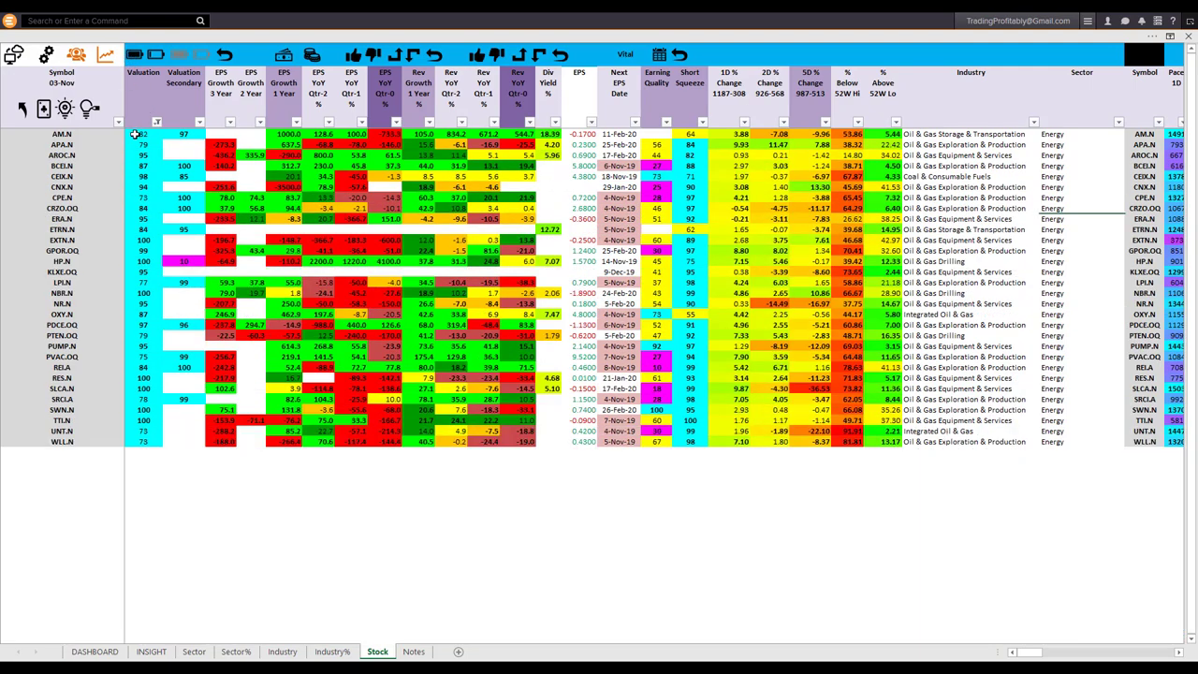
left_click_drag(136, 134, 135, 440)
mouse_move(138, 81)
left_mouse_down()
mouse_move(139, 166)
mouse_move(163, 178)
mouse_move(138, 92)
left_mouse_up()
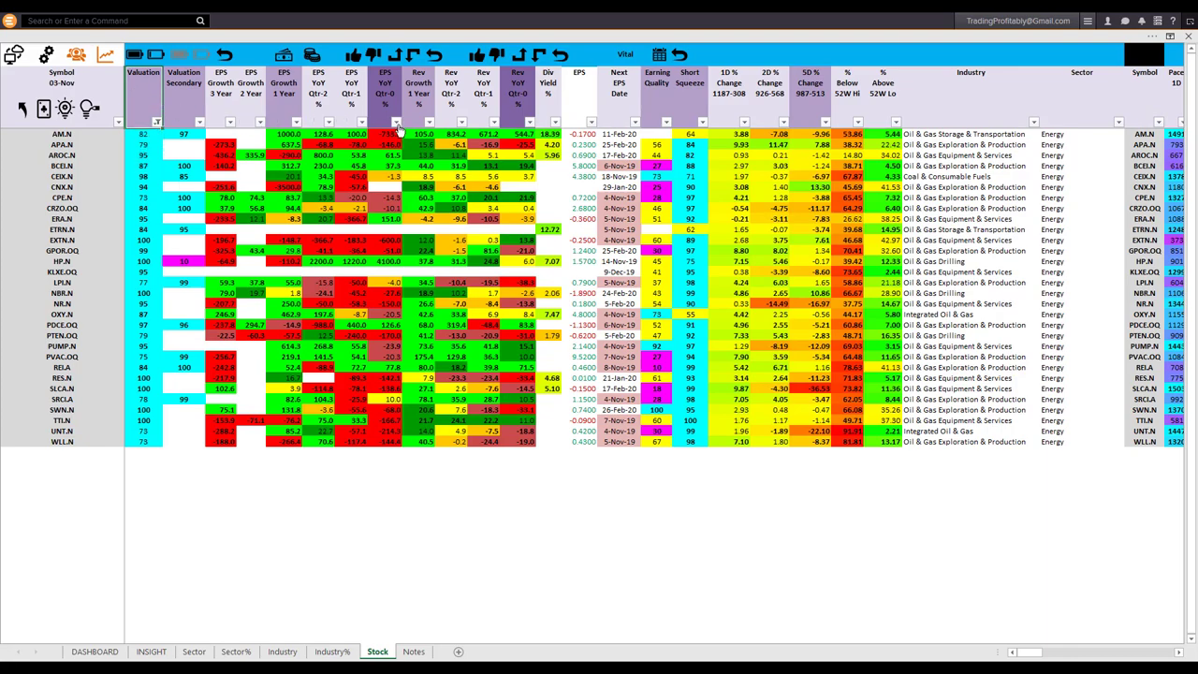
Step: Filter EPS YoY Qtr-0 % by bright green cell color, and highlight the remaining values in that column
left_click(397, 123)
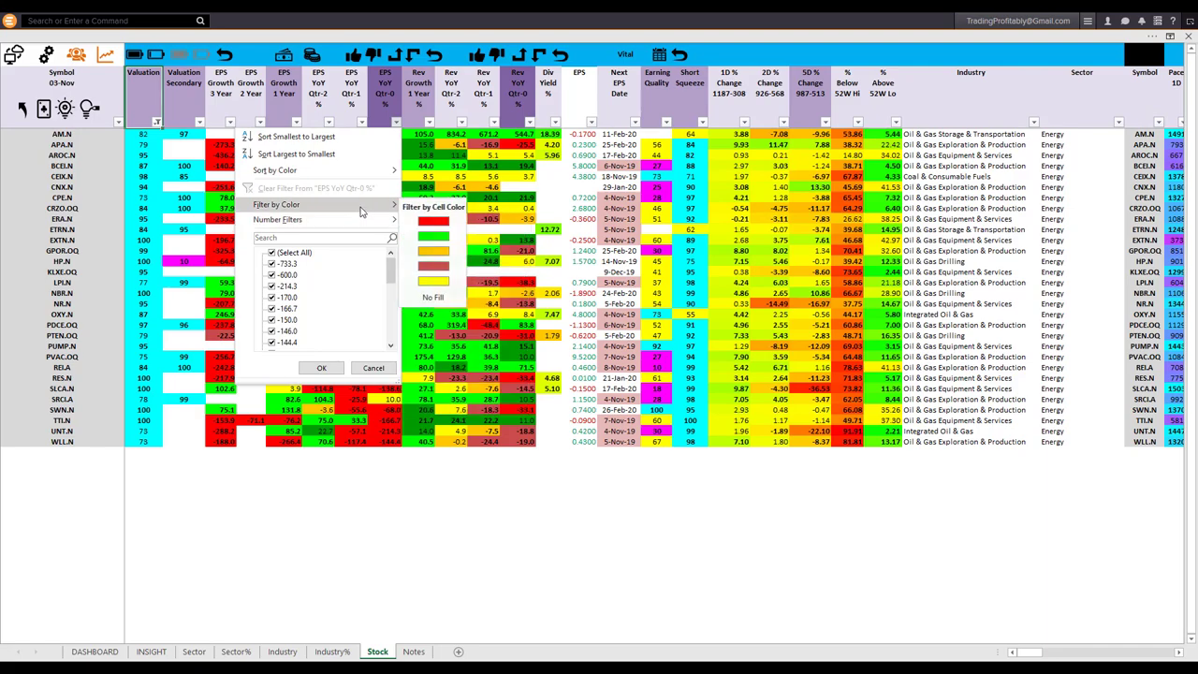
left_click(436, 238)
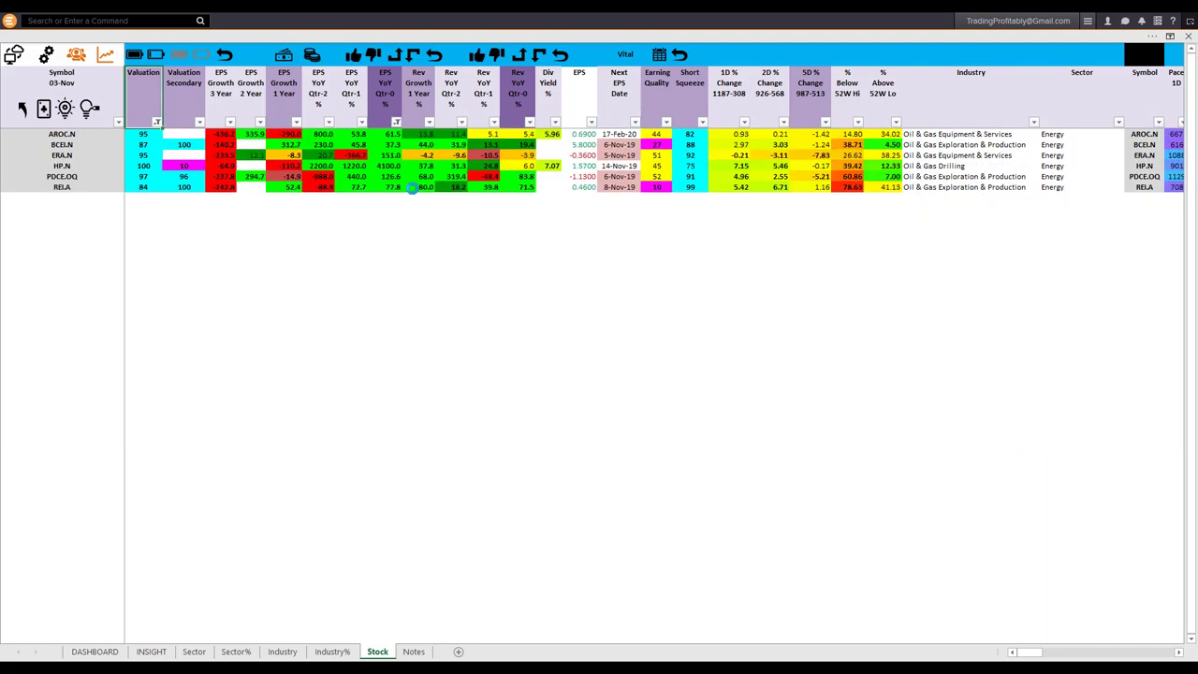
left_click_drag(384, 138, 389, 188)
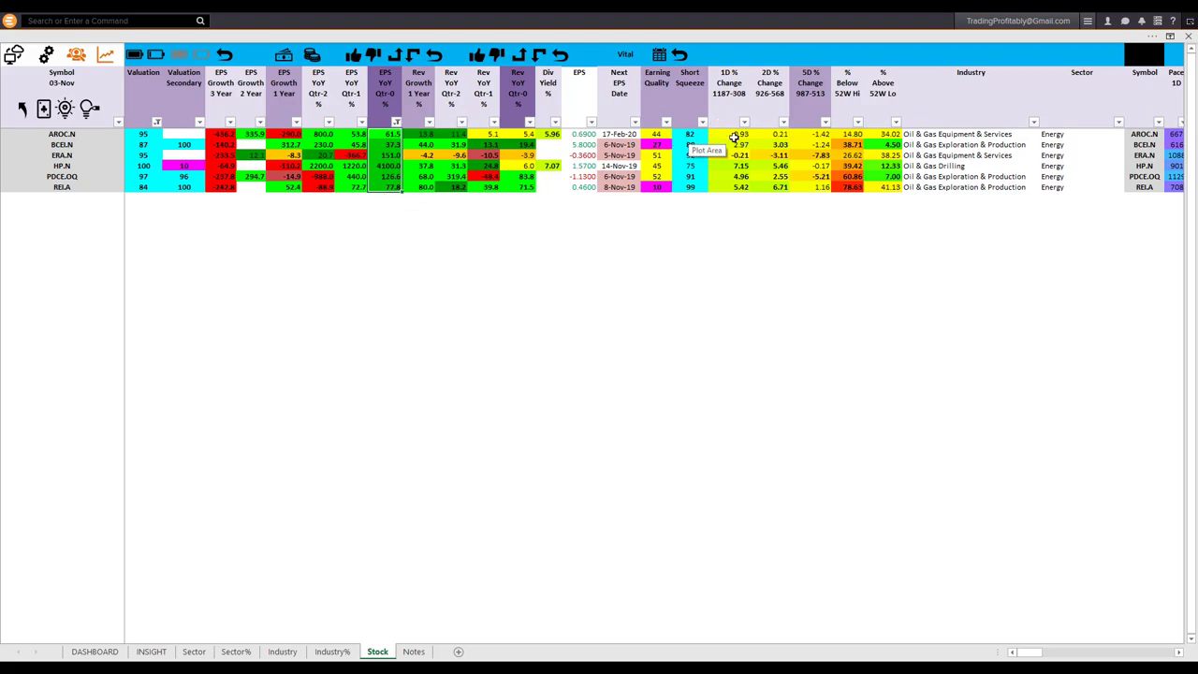
Step: Sort the filtered stocks by 1D % Change from highest to lowest, and highlight the top four values
left_click(736, 215)
left_click(729, 106)
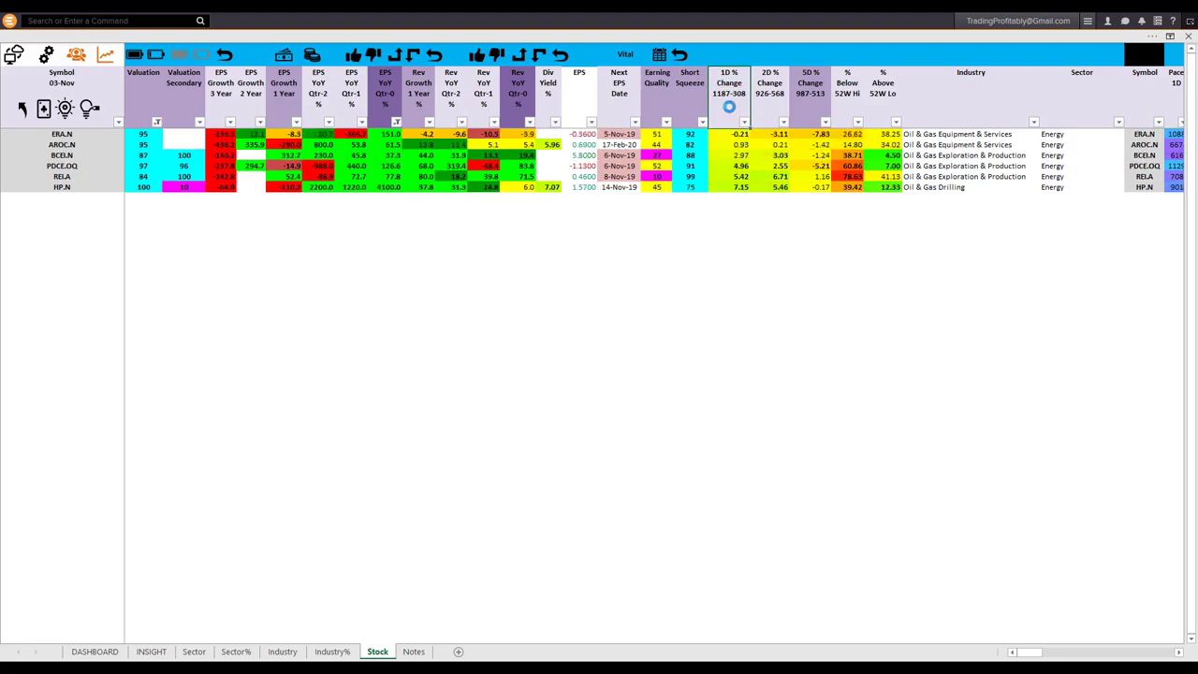
left_click(729, 105)
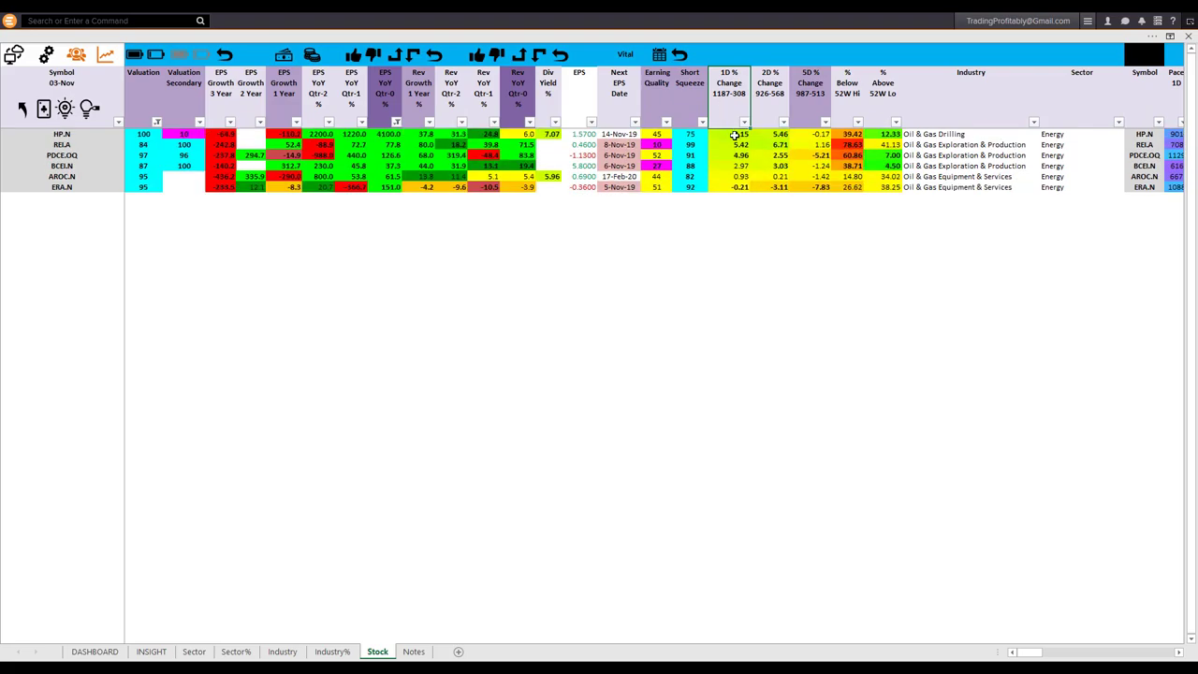
left_click_drag(727, 134, 728, 167)
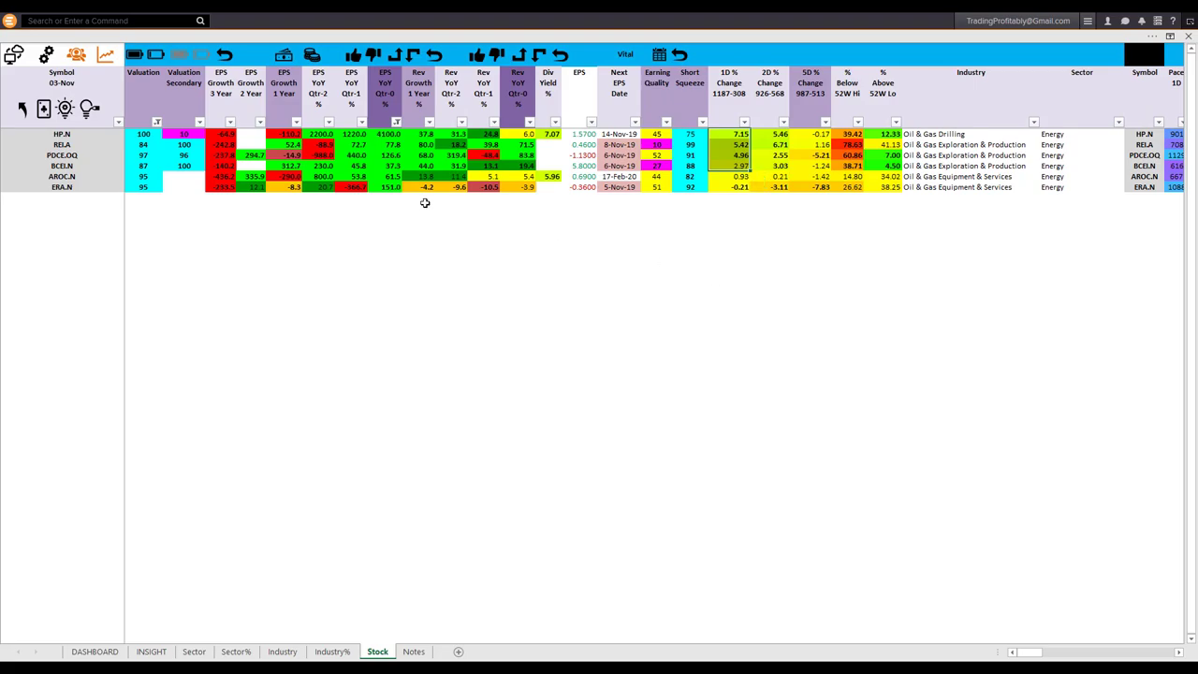
Step: Open the Helmerich and Payne charts in MetaStock, and draw arrows at the weekly chart's recent lows, latest bar and descending trendline
left_click(105, 60)
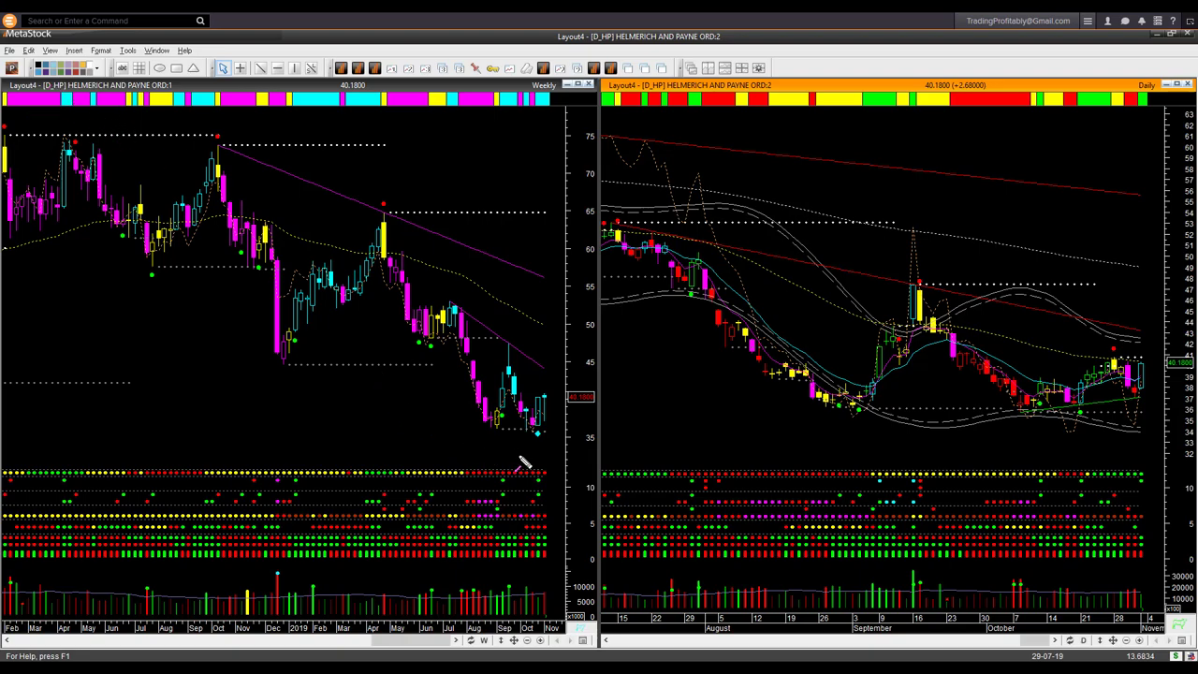
left_click_drag(520, 457, 538, 443)
left_click_drag(569, 365, 558, 412)
left_click_drag(489, 429, 560, 432)
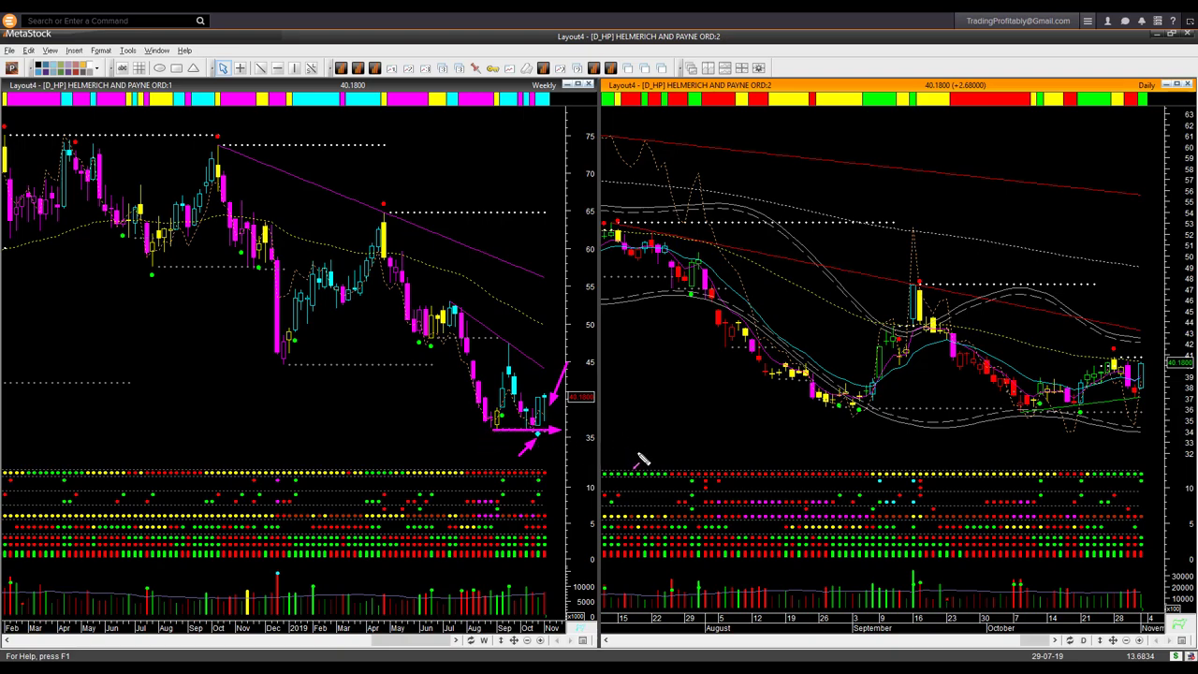
left_click_drag(525, 352, 560, 369)
Step: Draw arrows on the daily chart along the September to October support, at the October lows, latest bar and its indicator dot
left_click_drag(866, 411, 1029, 412)
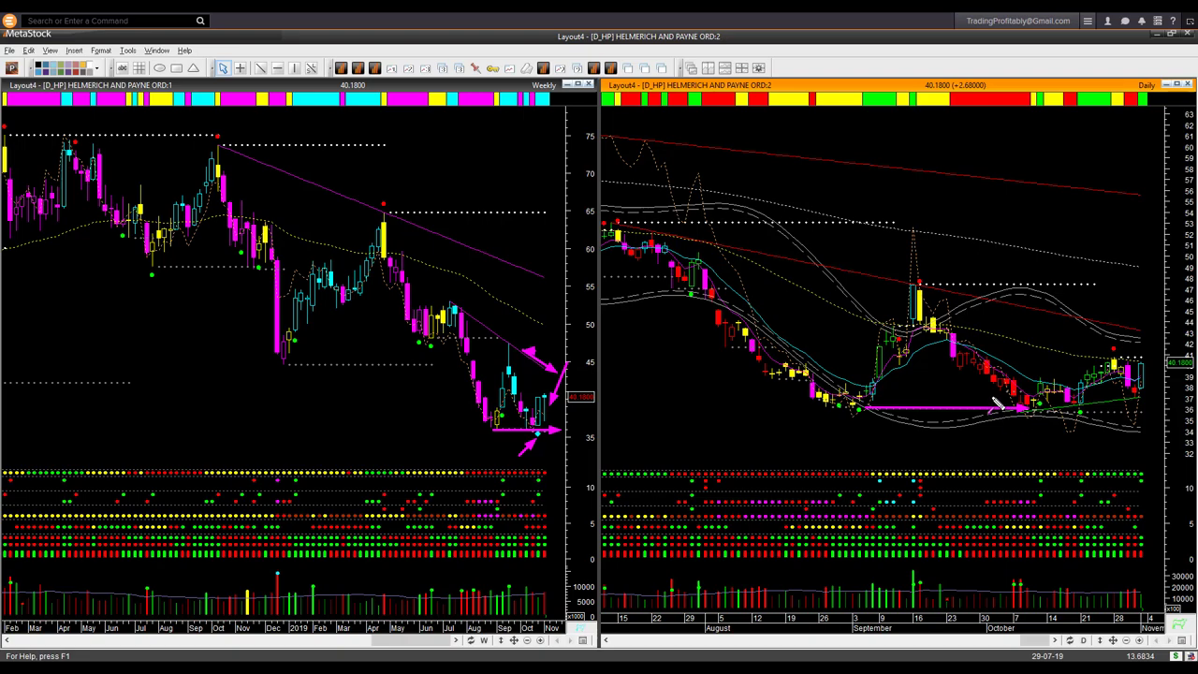
mouse_move(987, 390)
left_mouse_down()
mouse_move(1037, 430)
mouse_move(1056, 404)
left_mouse_up()
mouse_move(854, 413)
left_mouse_down()
mouse_move(1034, 414)
mouse_move(1062, 432)
left_mouse_up()
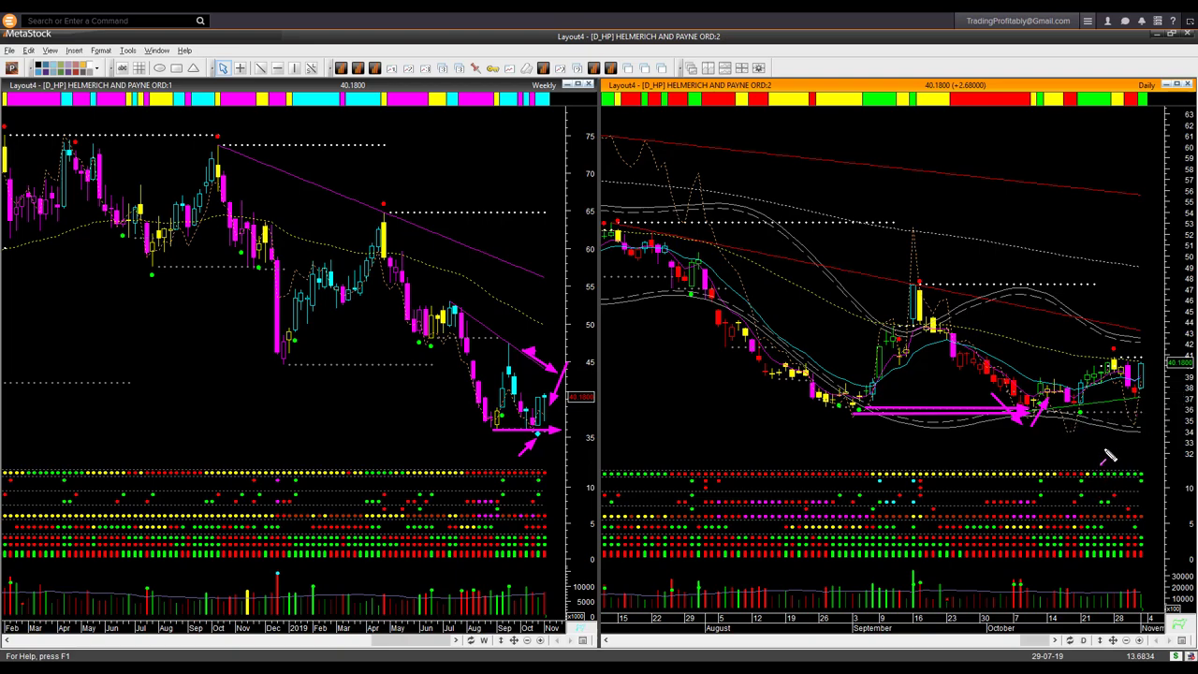
left_click_drag(1108, 447, 1088, 414)
left_click_drag(1178, 440, 1152, 483)
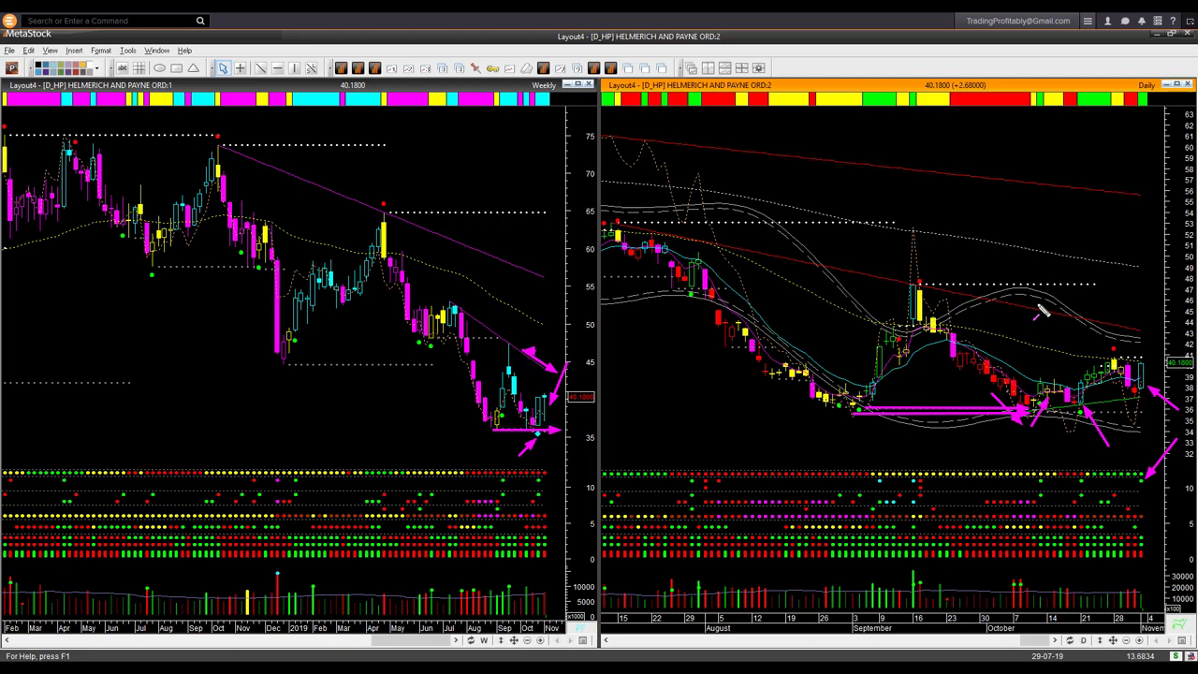
Step: Draw arrows at the daily chart's descending red trendline and upper bands, and clear all arrows
left_click_drag(1039, 306, 1159, 335)
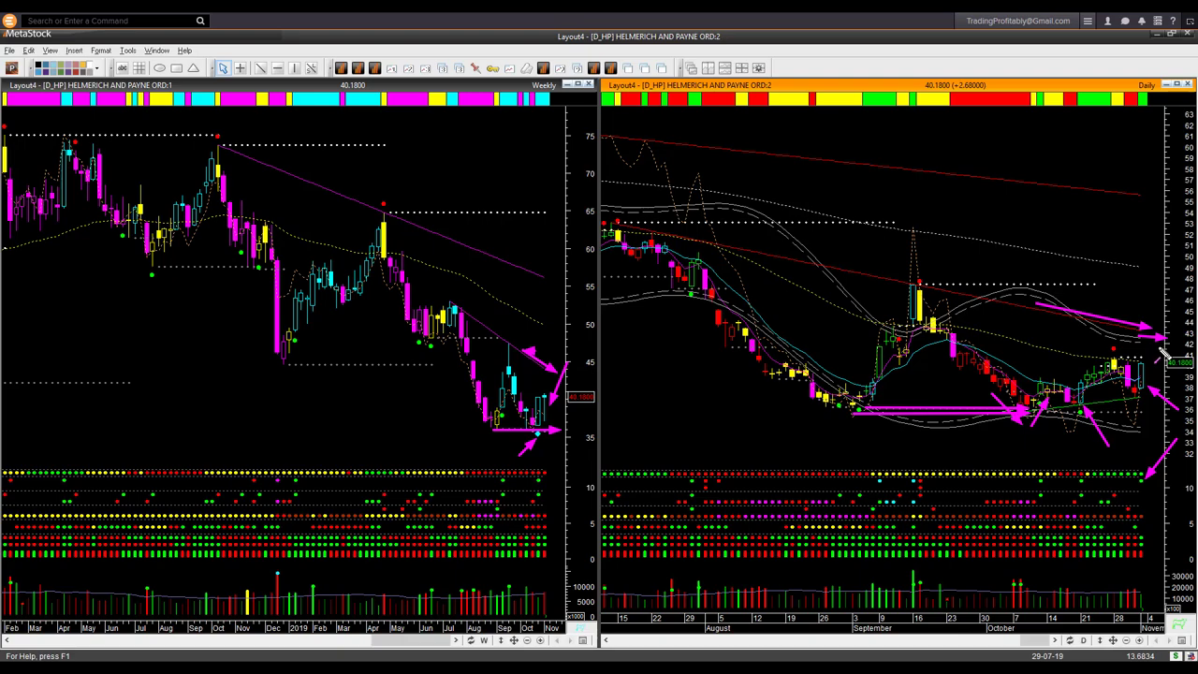
left_click_drag(1140, 366, 1151, 330)
key("Escape")
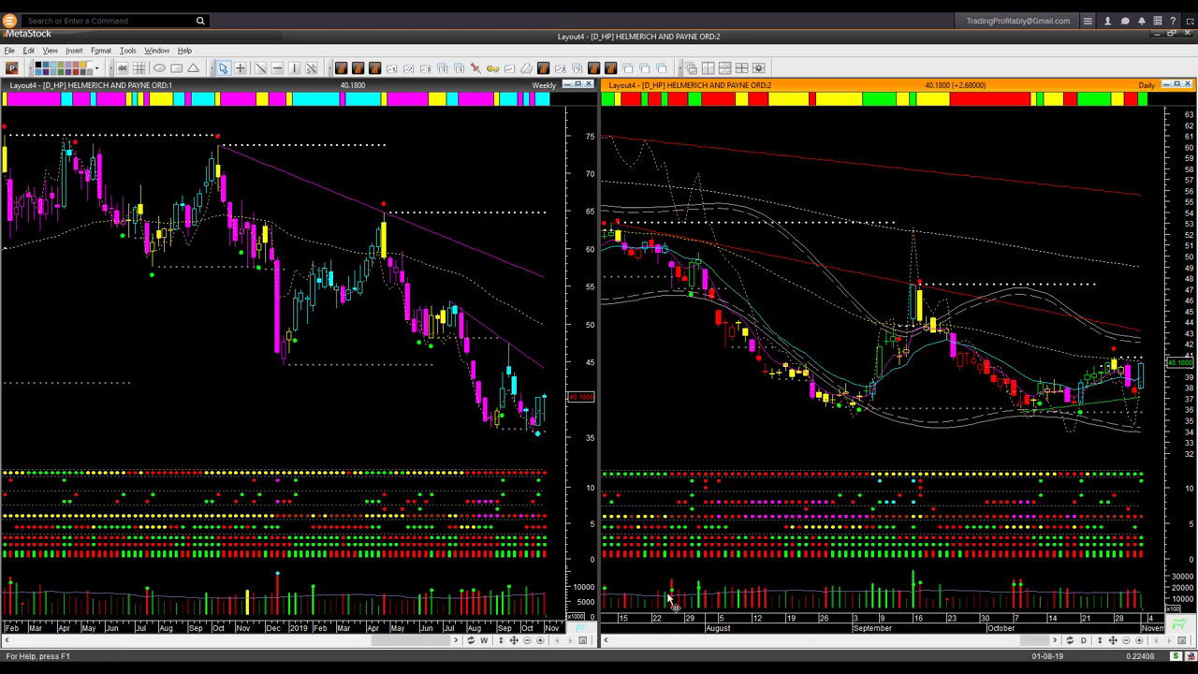
Step: Return to the Stock sheet, select the HP.N row, and draw arrows at its Valuation, EPS YoY and revenue growth figures
key("alt+Tab")
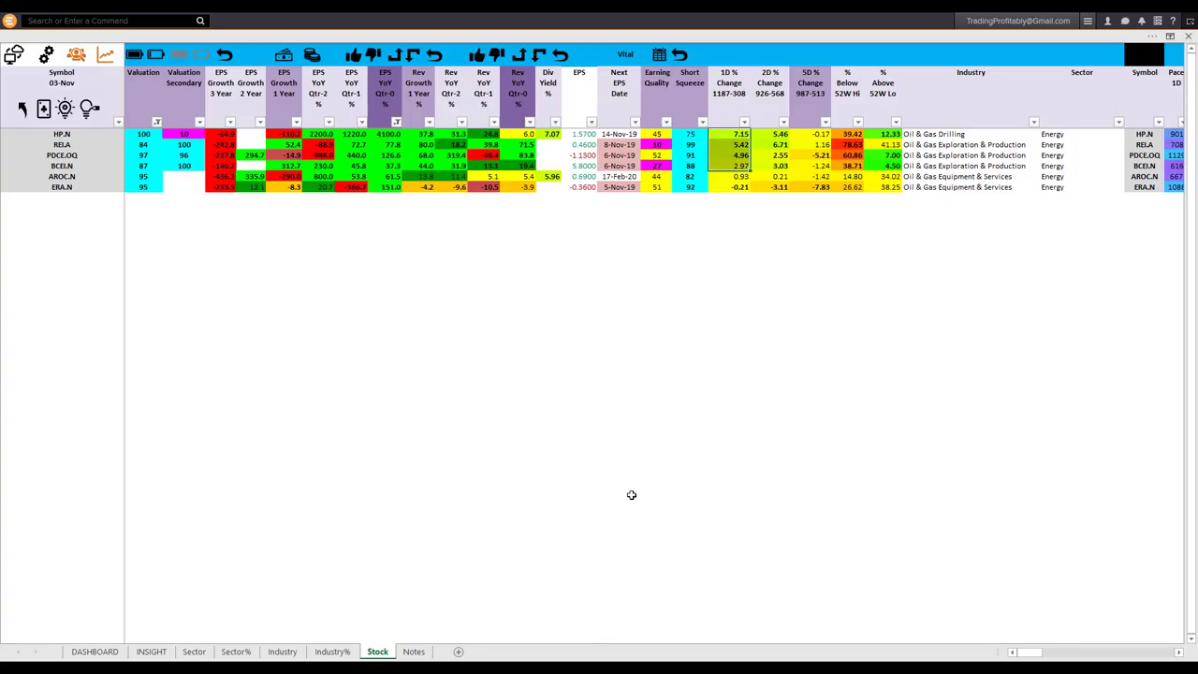
left_click(66, 132)
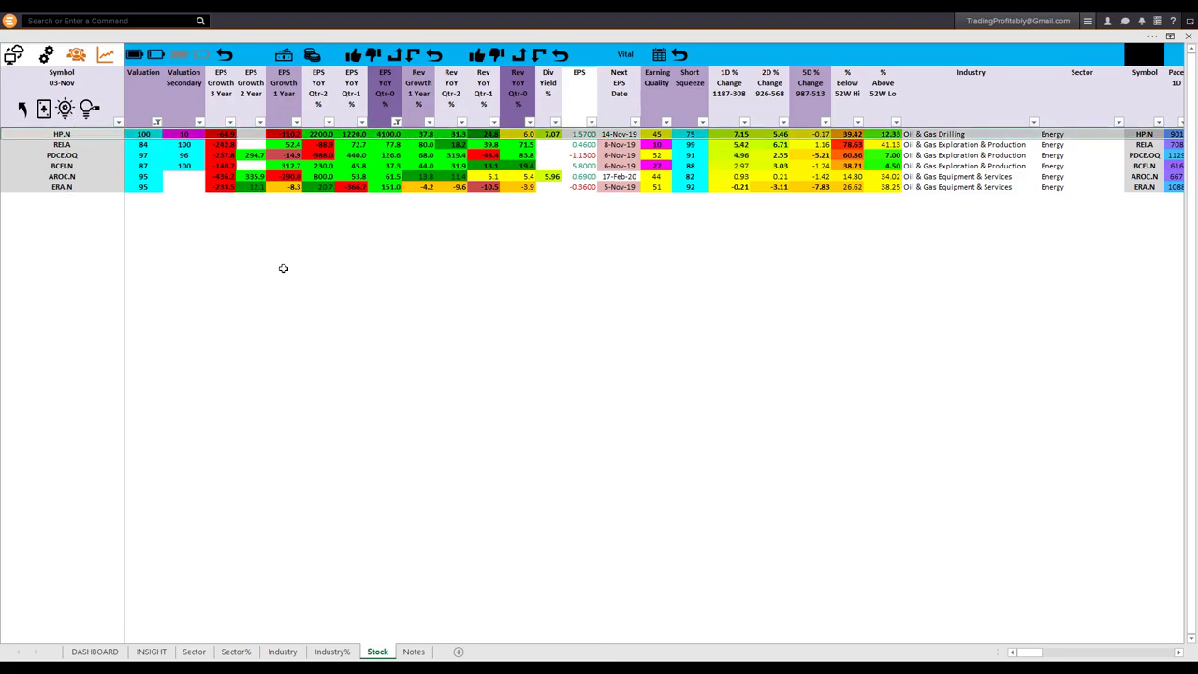
left_click_drag(64, 222, 133, 136)
left_click_drag(118, 108, 140, 137)
left_click_drag(306, 124, 405, 123)
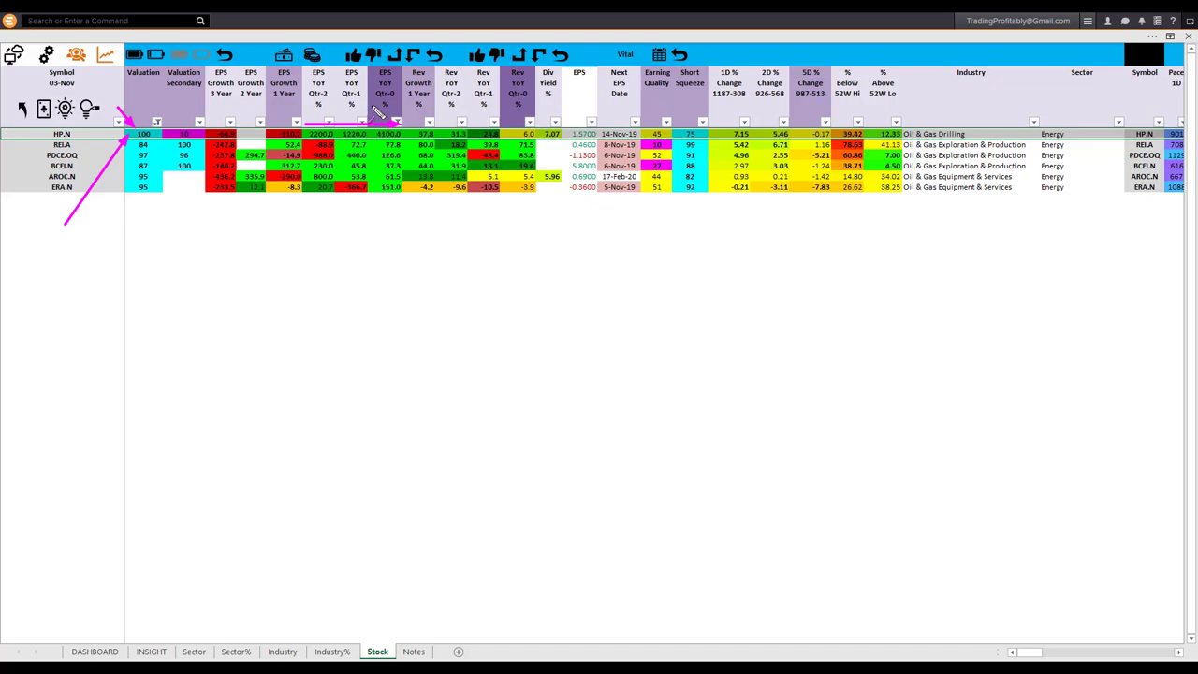
left_click_drag(361, 94, 393, 124)
mouse_move(433, 127)
left_mouse_down()
mouse_move(408, 127)
mouse_move(496, 126)
left_mouse_up()
mouse_move(400, 105)
left_mouse_down()
mouse_move(427, 124)
mouse_move(522, 122)
left_mouse_up()
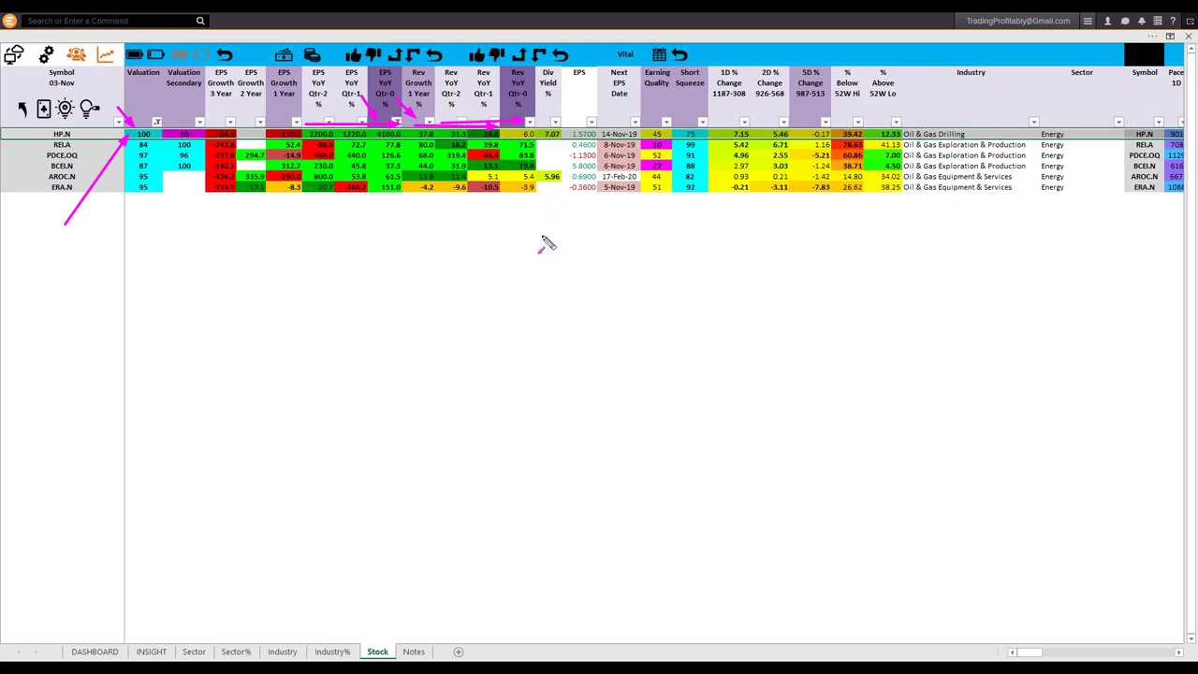
Step: Point arrows at HP.N's dividend yield, next EPS date, Short Squeeze, % Above 52W Lo and 1D % Change, and clear all arrows
left_click_drag(582, 93, 558, 121)
left_click_drag(608, 101, 608, 124)
left_click_drag(702, 98, 690, 133)
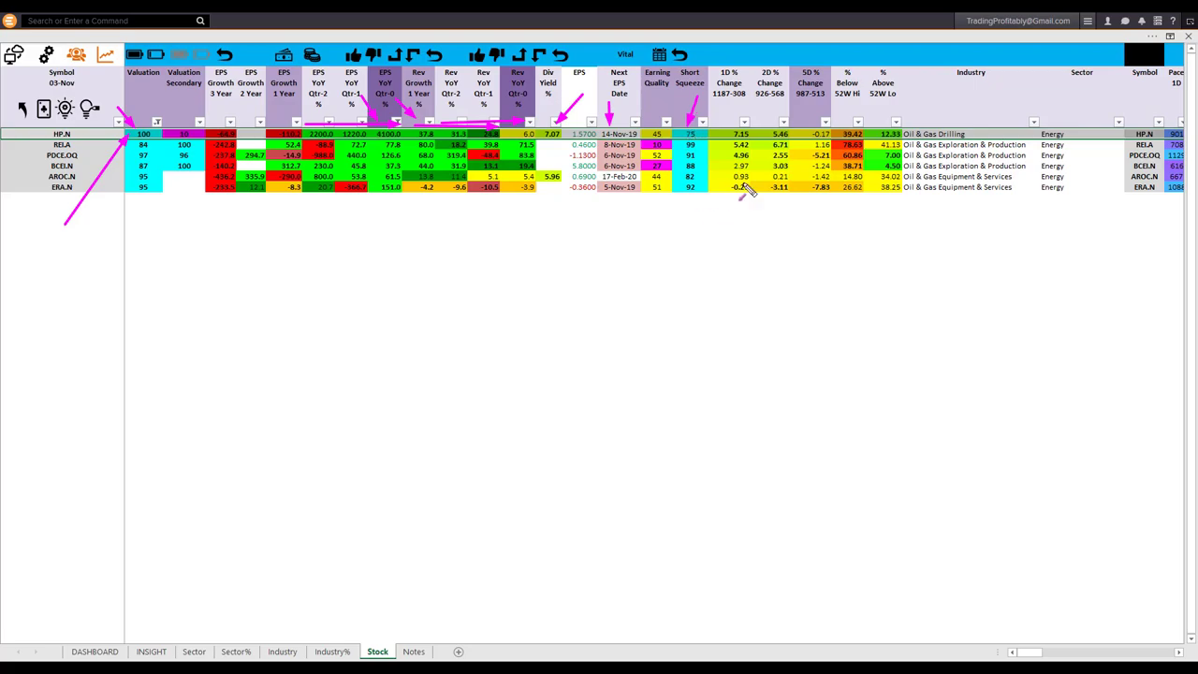
left_click_drag(861, 105, 885, 130)
left_click_drag(723, 105, 739, 123)
key("Escape")
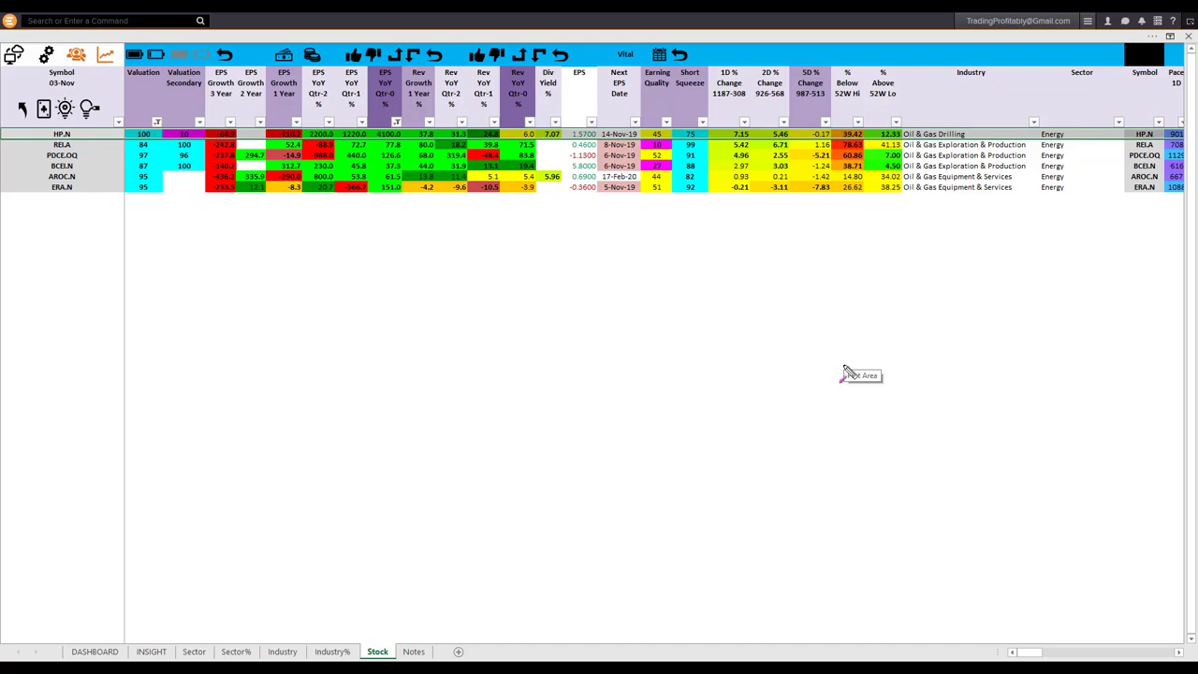
Step: Show the industry of HP.N on the Industry sheet, and select Oil & Gas Drilling
left_click(92, 134)
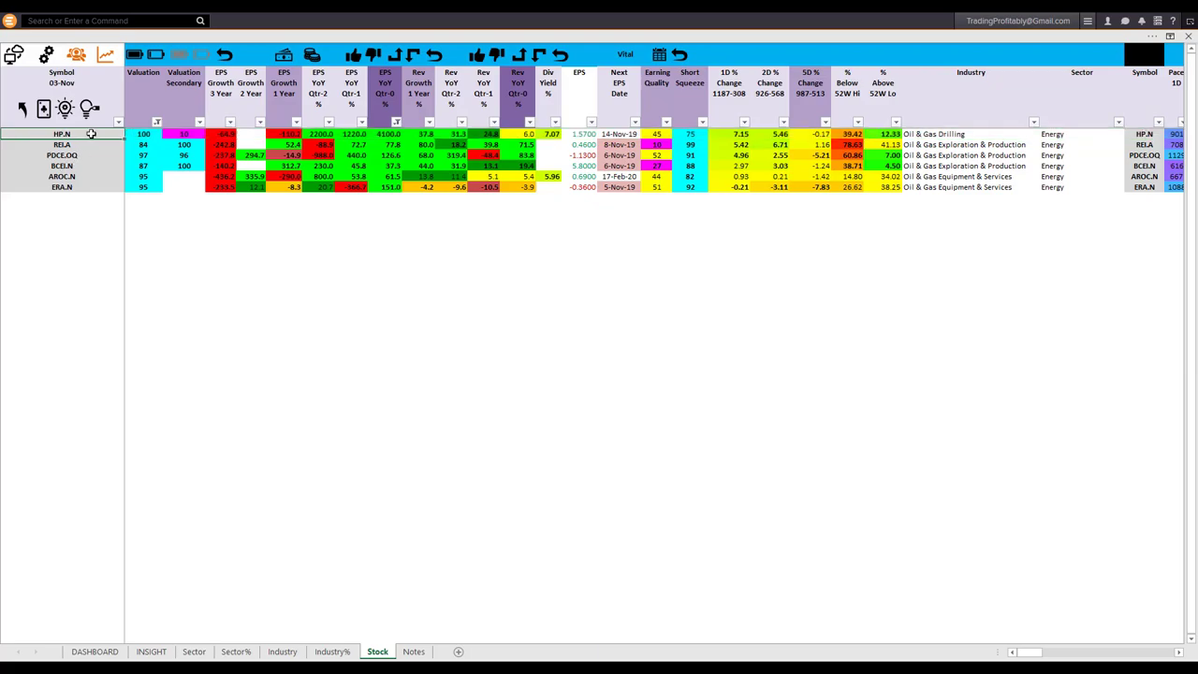
left_click(47, 56)
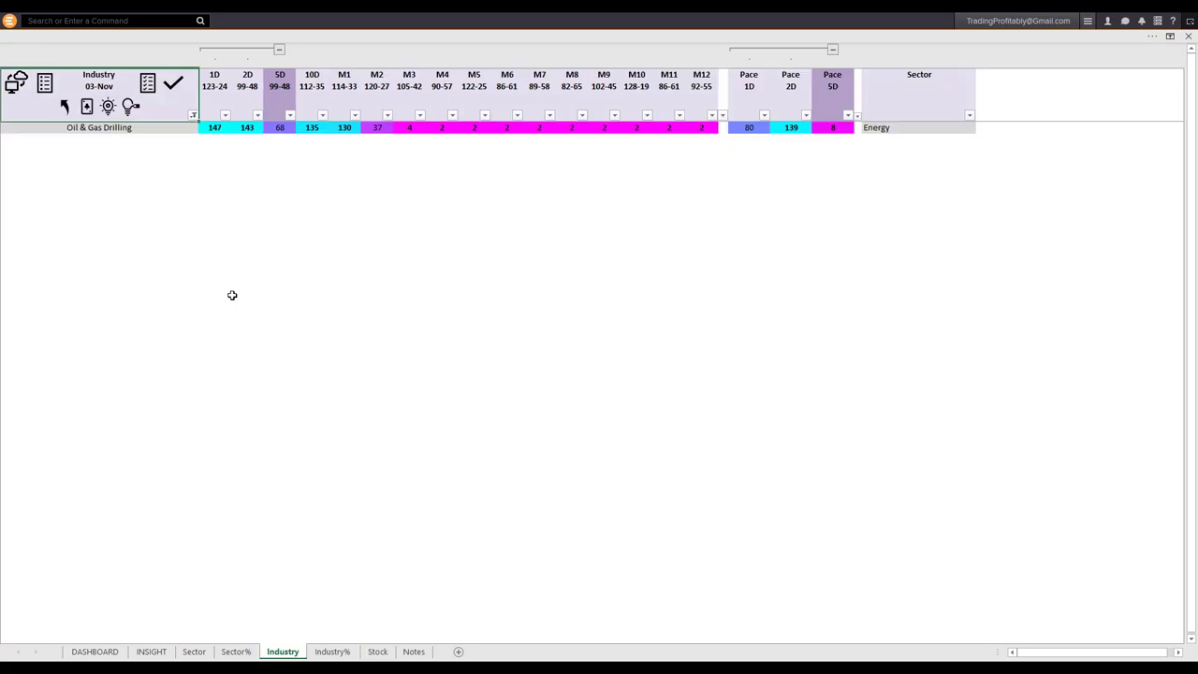
left_click(129, 131)
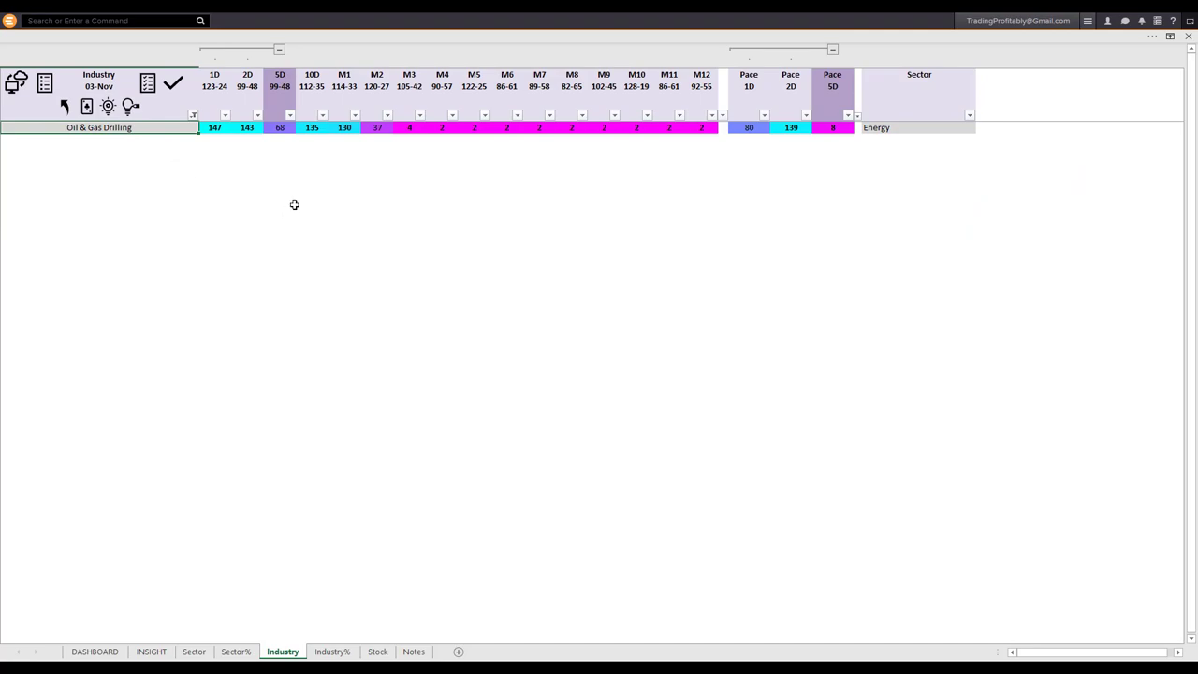
Step: Draw arrows along Oil & Gas Drilling's rankings from M12 to M2 and from M1 to 1D, and clear them
left_click_drag(699, 142, 206, 147)
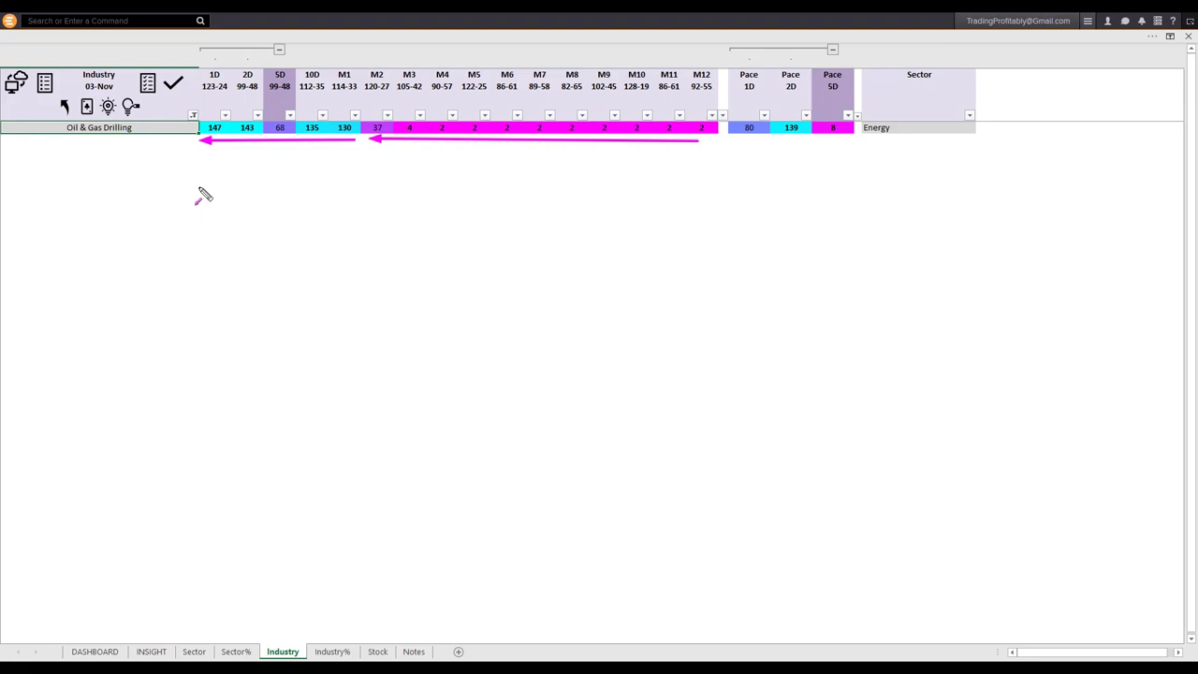
key("Escape")
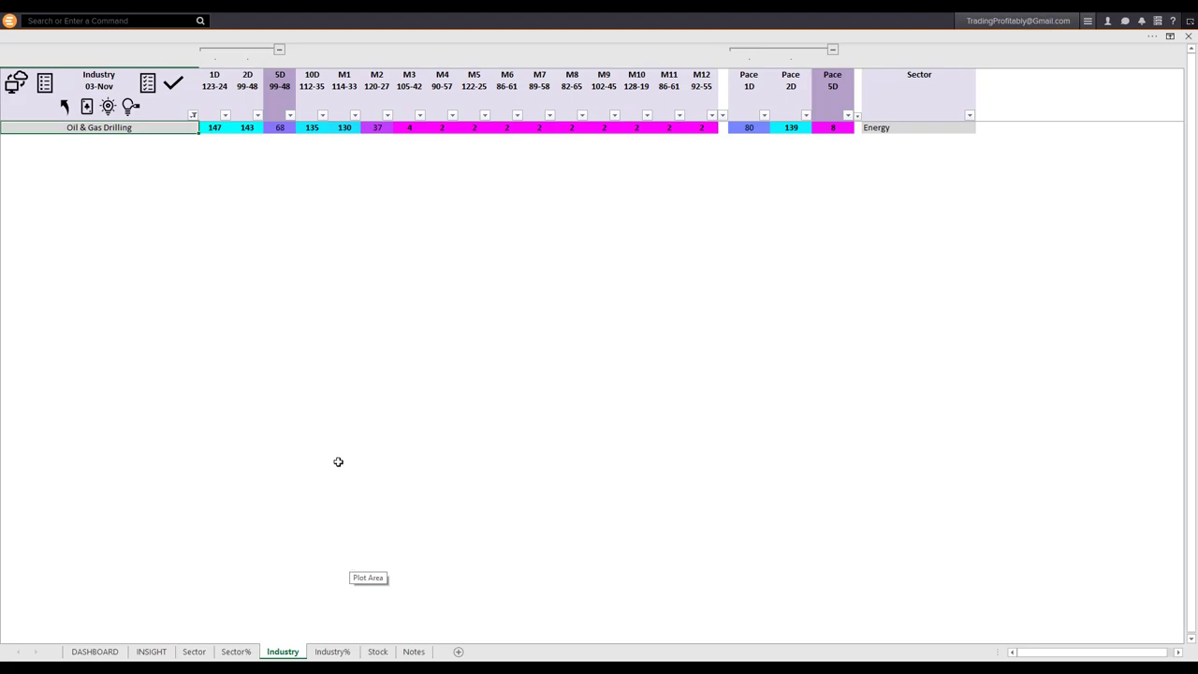
Step: Return to the Stock sheet, select the HP.N row, and switch to MetaStock to view its weekly and daily charts
left_click(377, 651)
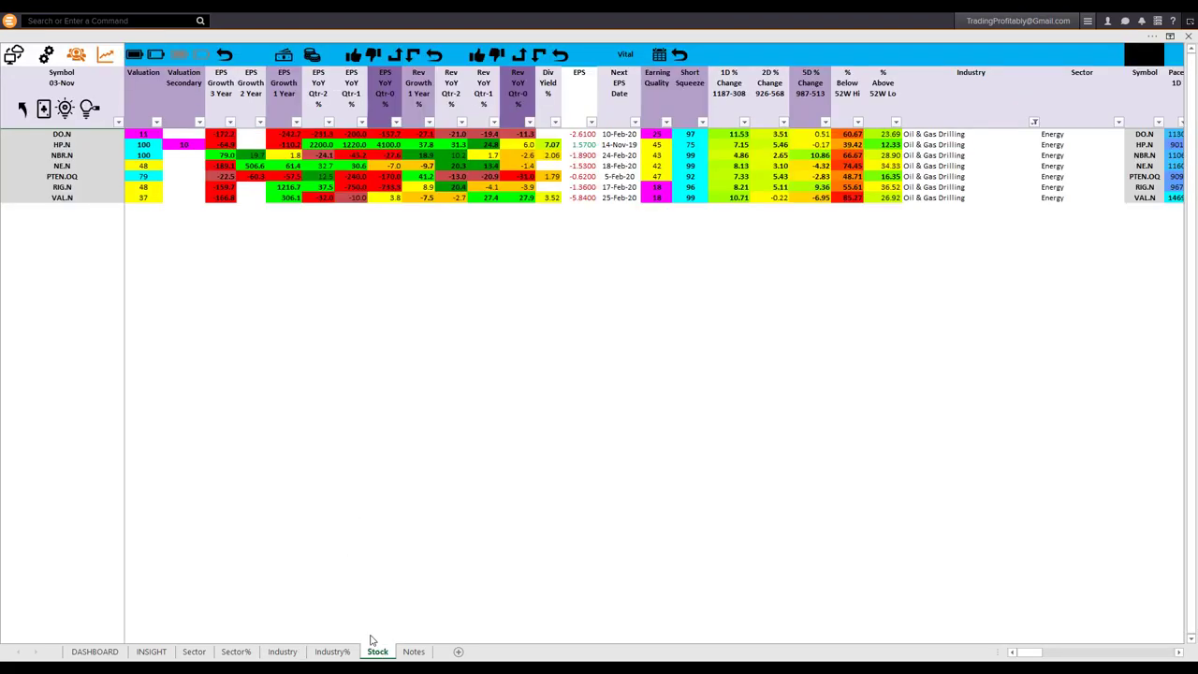
left_click(60, 146)
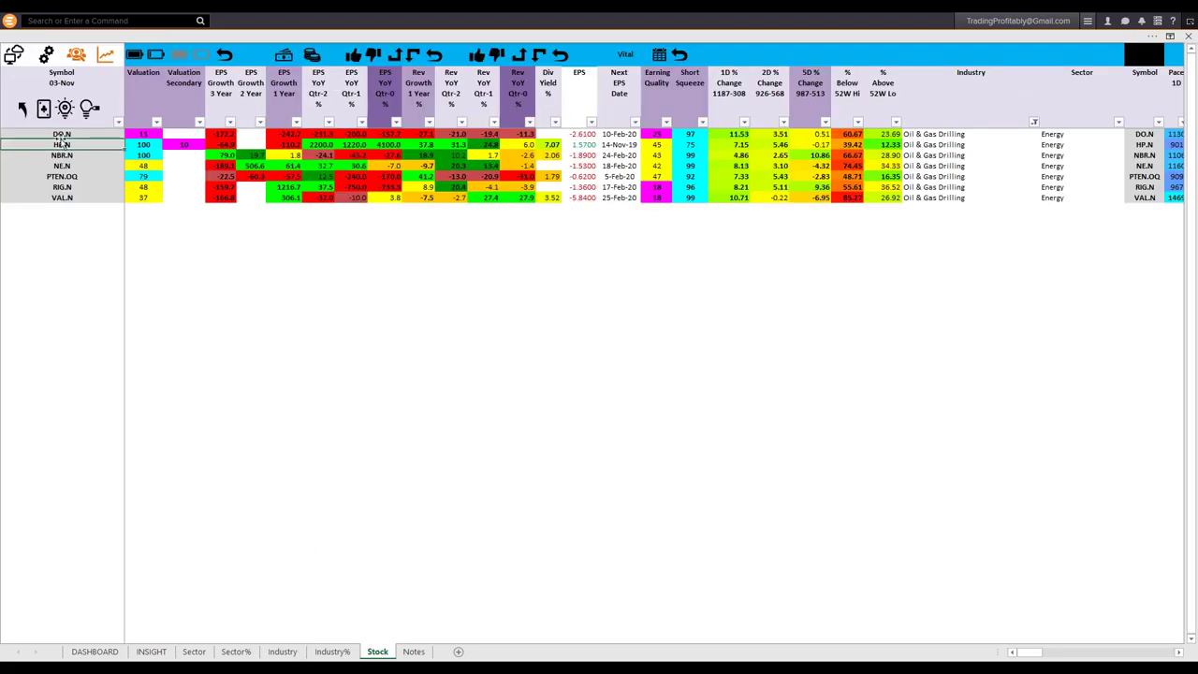
left_click(67, 110)
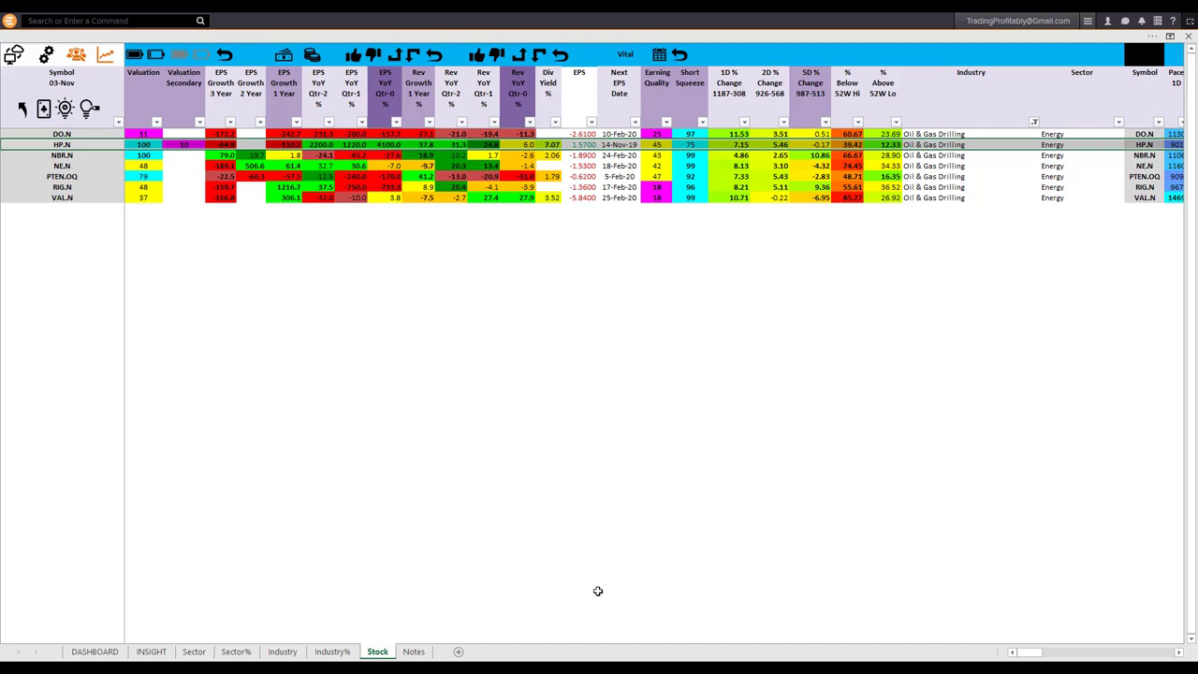
key("alt+Tab")
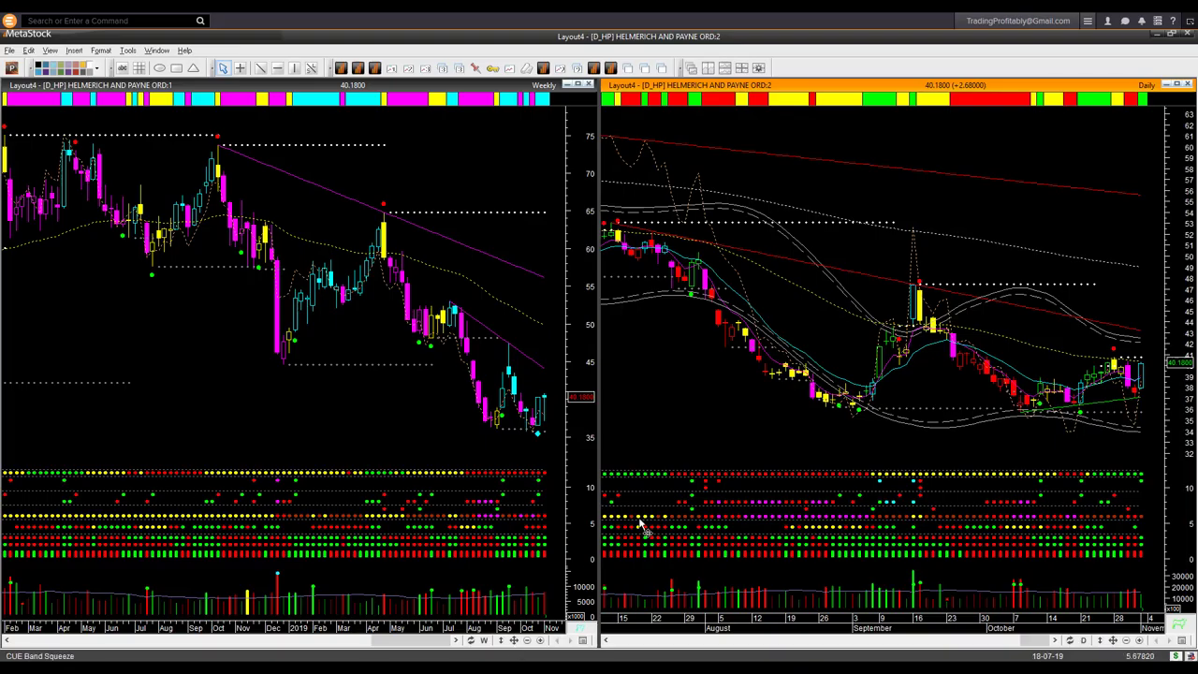
mouse_move(641, 524)
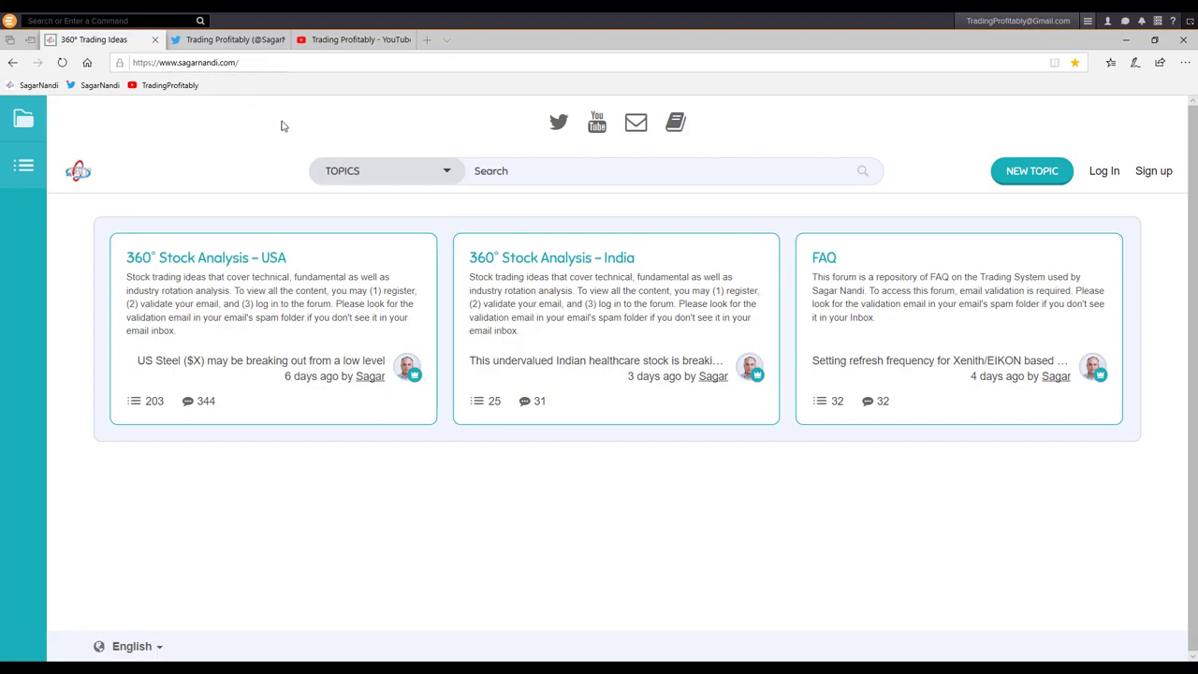
Step: Open the forum topic on the undervalued Indian healthcare stock breaking out, and review the original post's numbered points
left_click(530, 364)
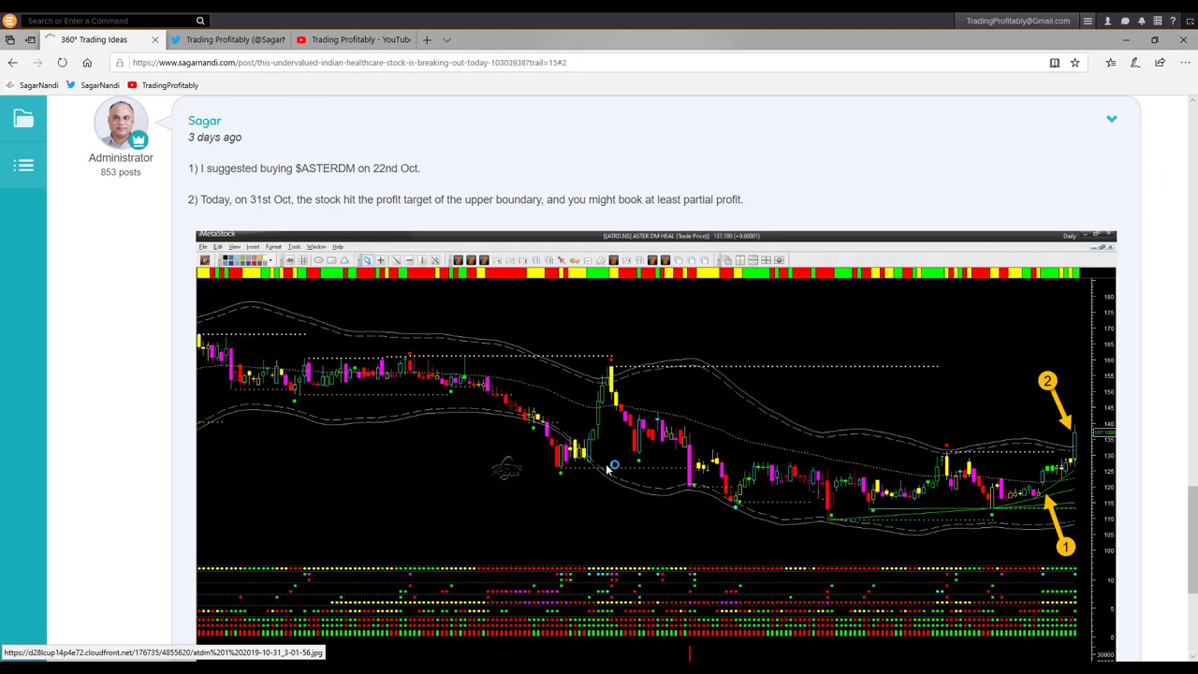
scroll(599, 466, "up", 15)
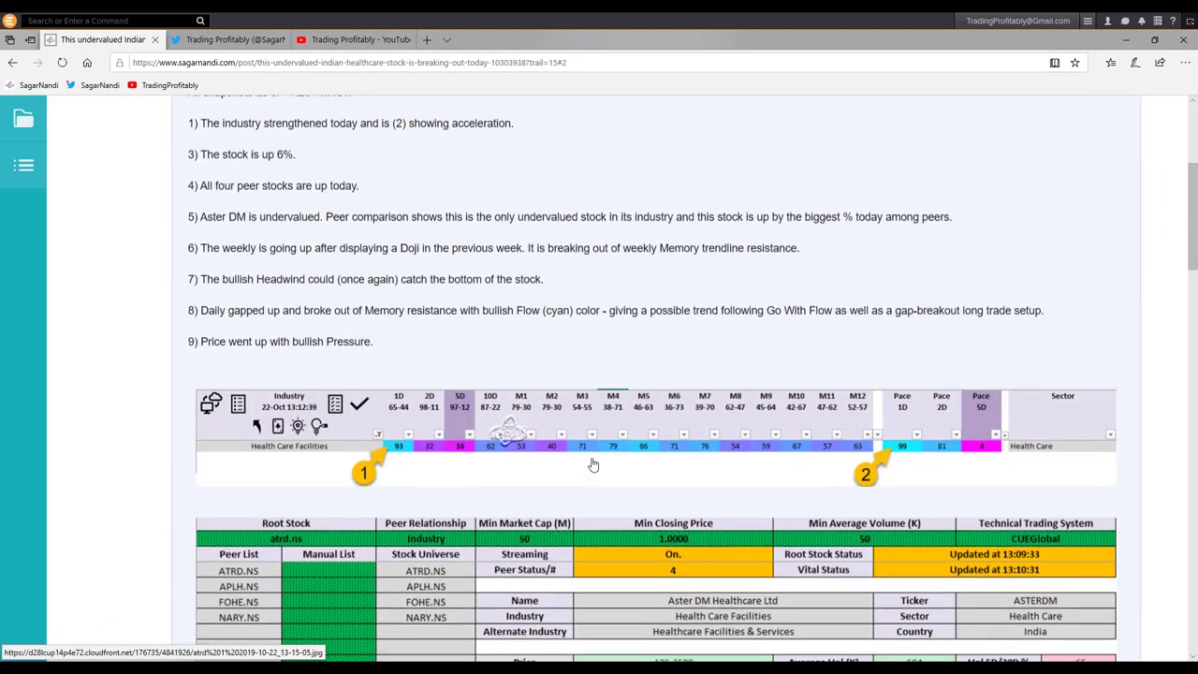
scroll(592, 465, "up", 3)
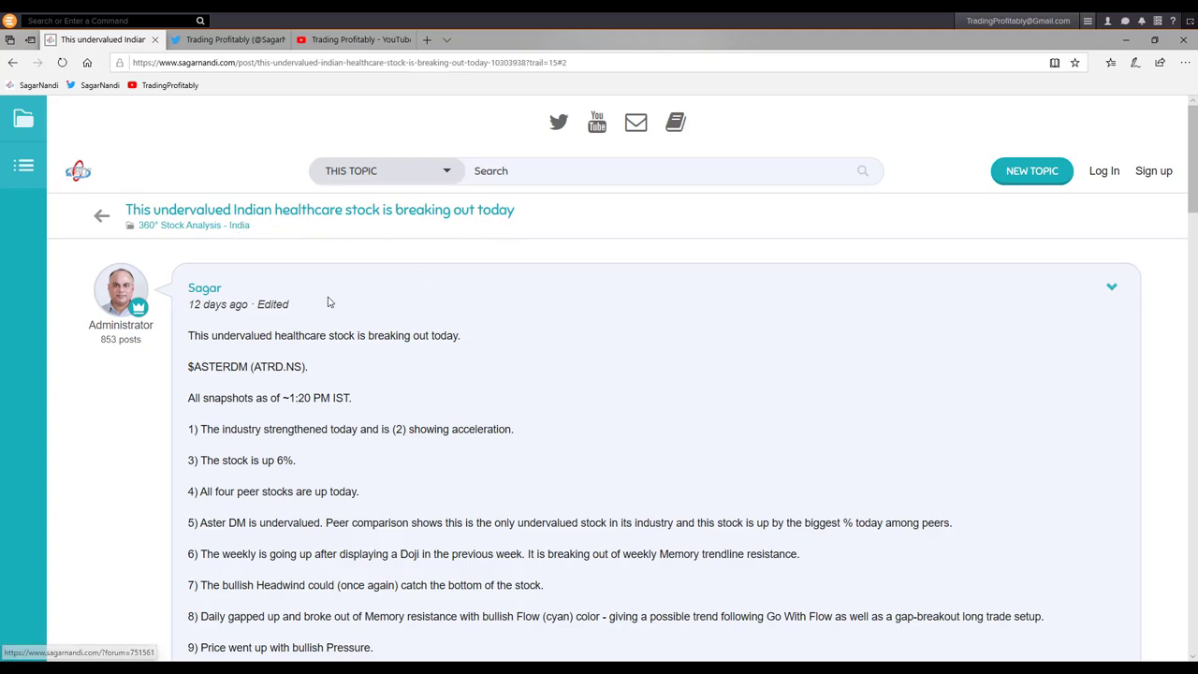
scroll(562, 393, "down", 5)
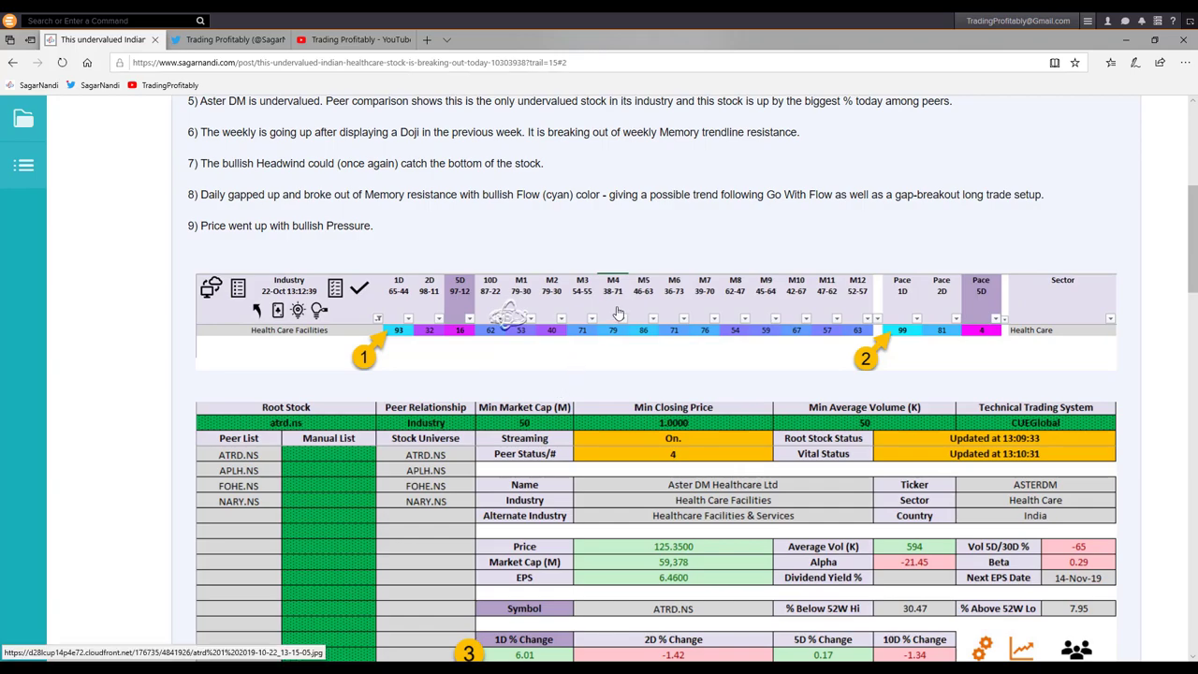
Step: Enlarge the post's industry ranking image, go through the peer comparison and chart images, and close the image viewer
left_click(599, 326)
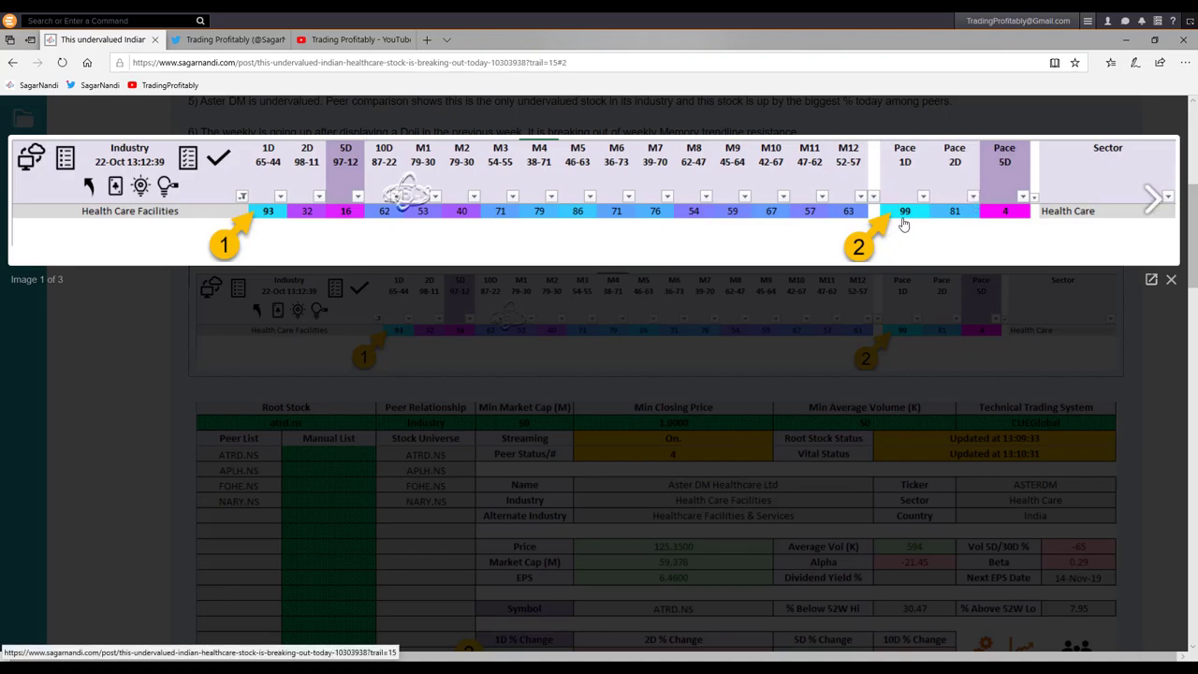
left_click(1153, 196)
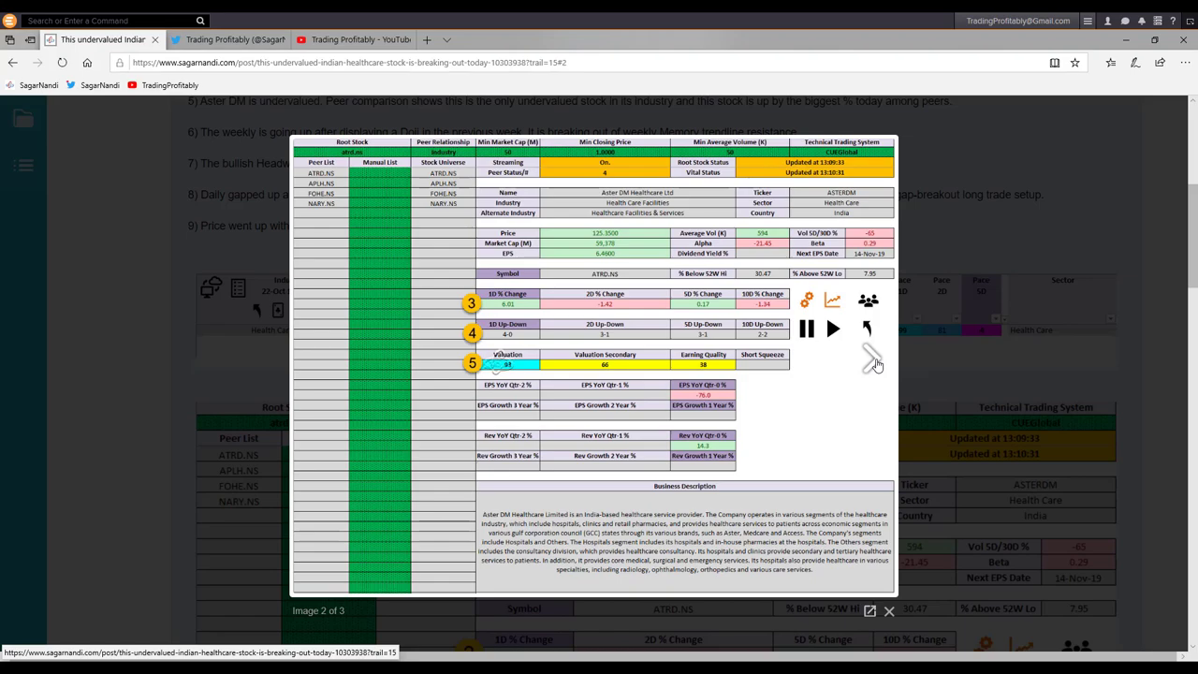
left_click(875, 365)
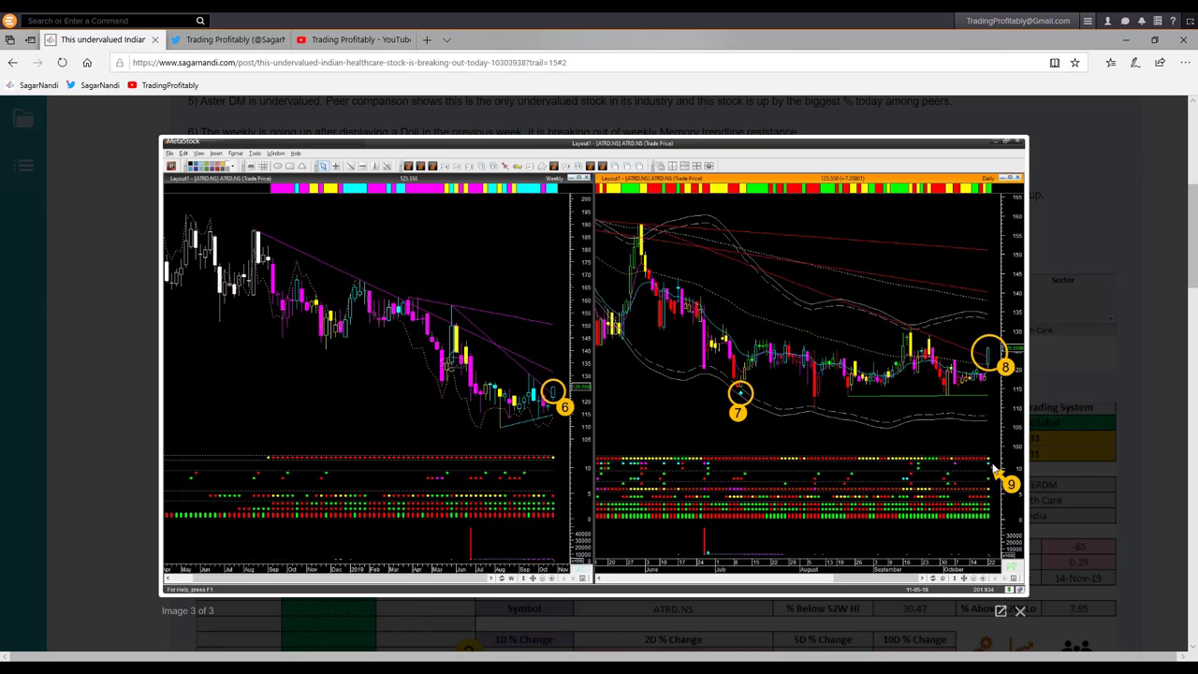
left_click(1138, 387)
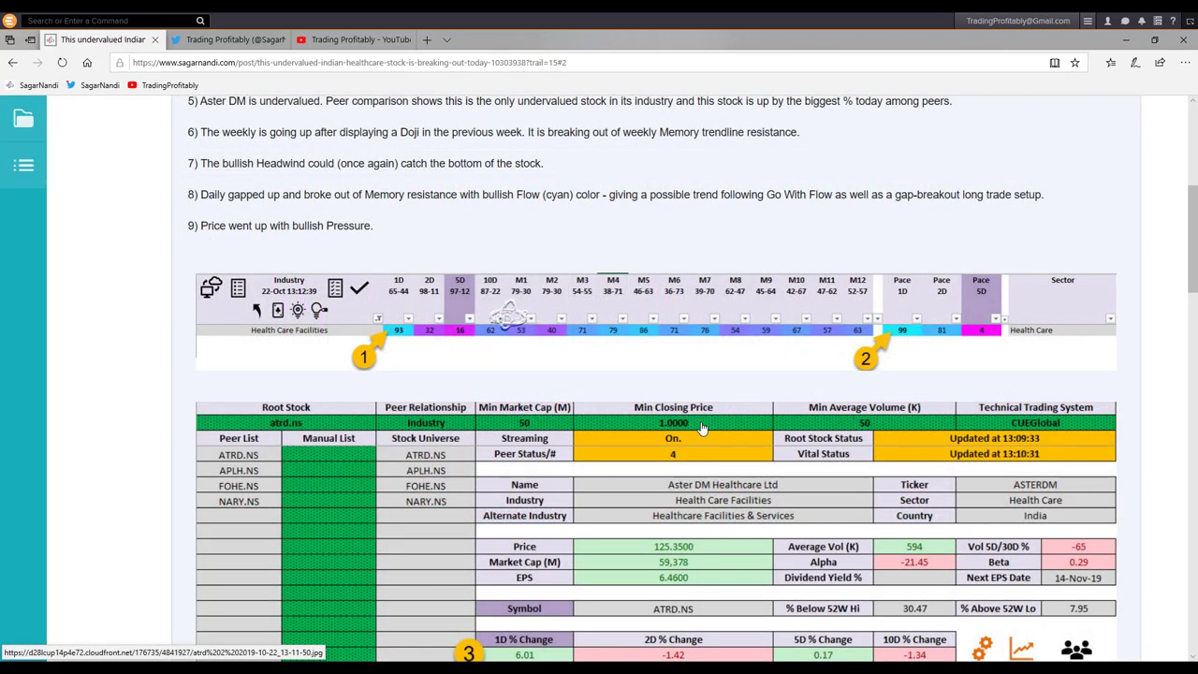
Step: Find the follow-up reply about the $ASTERDM profit target and enlarge its daily chart image
scroll(690, 429, "down", 10)
scroll(690, 430, "down", 7)
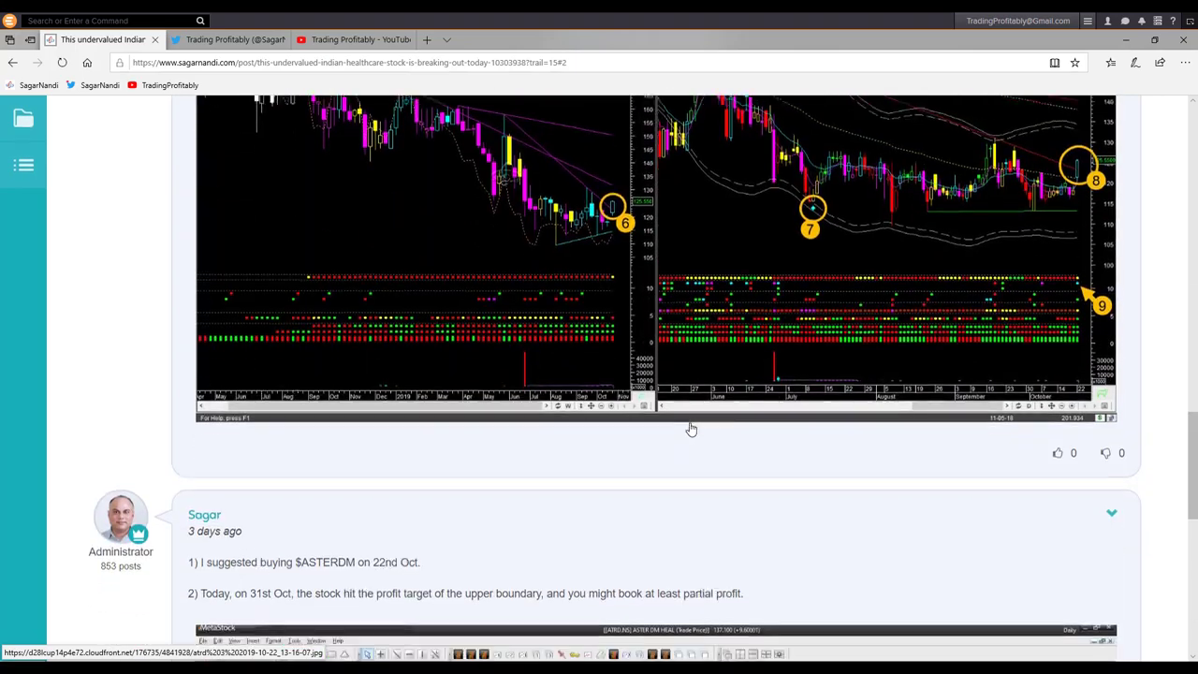
scroll(690, 430, "down", 1)
scroll(218, 244, "up", 2)
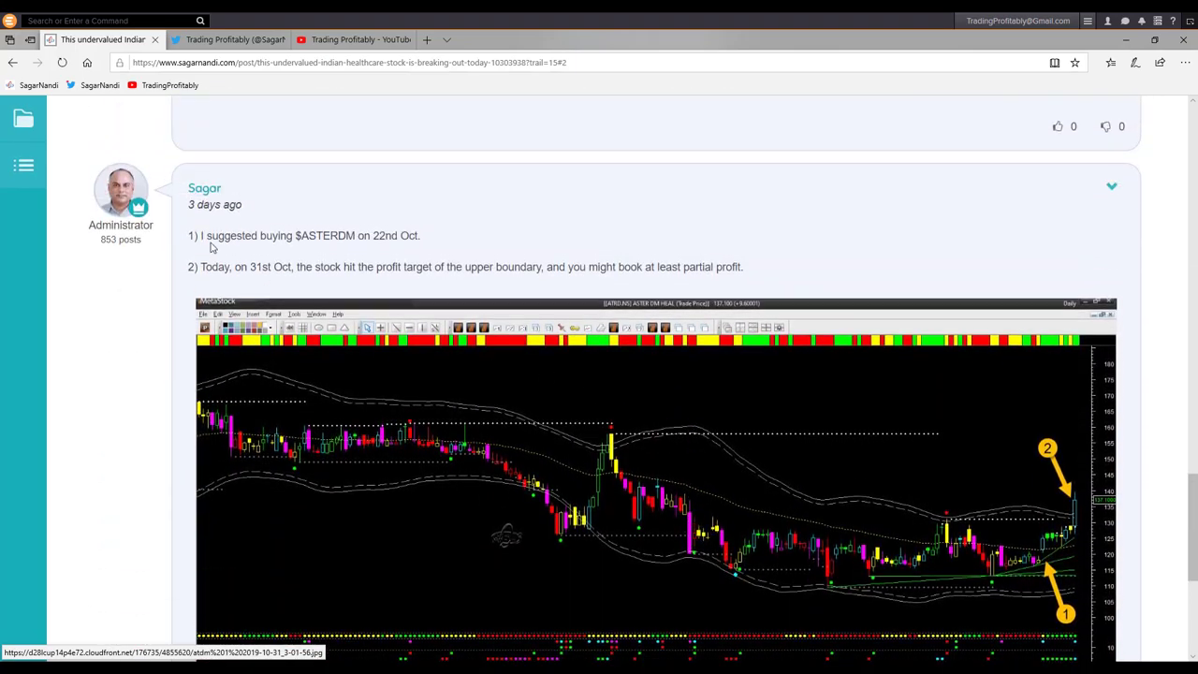
left_click(500, 449)
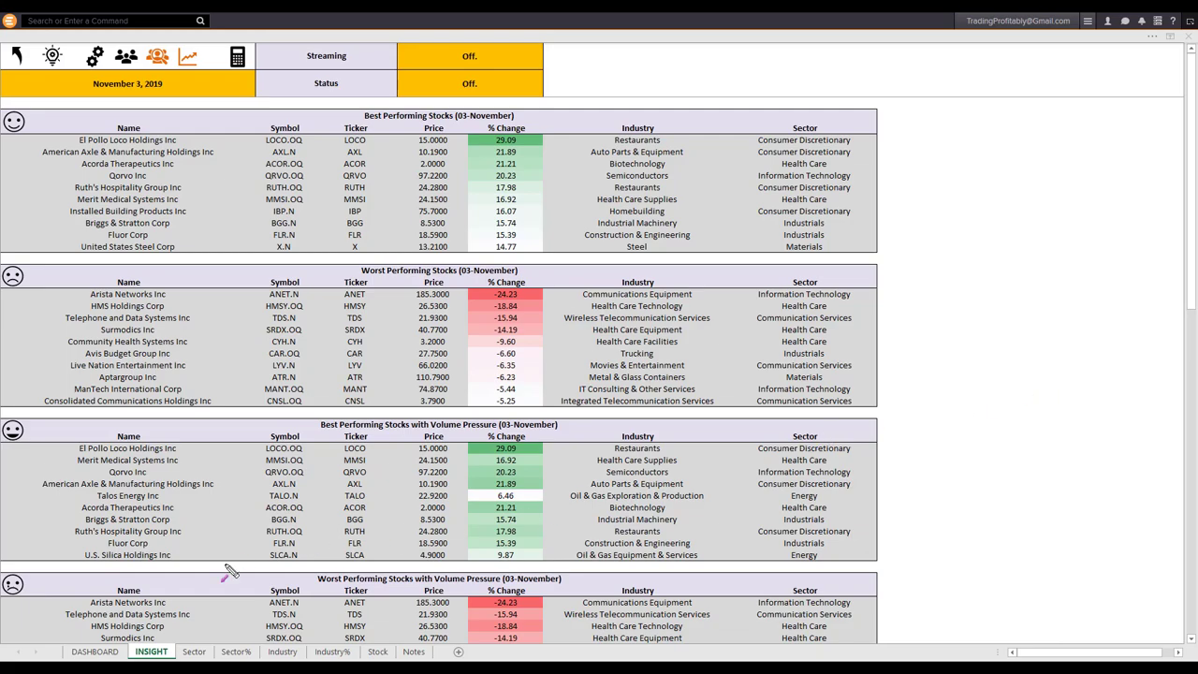
Step: Point an arrow at the INSIGHT sheet name, clear it, and highlight the Worst Performing Stocks table
mouse_move(185, 611)
left_mouse_down()
mouse_move(193, 595)
mouse_move(168, 645)
left_mouse_up()
key("Escape")
left_click_drag(430, 115, 413, 394)
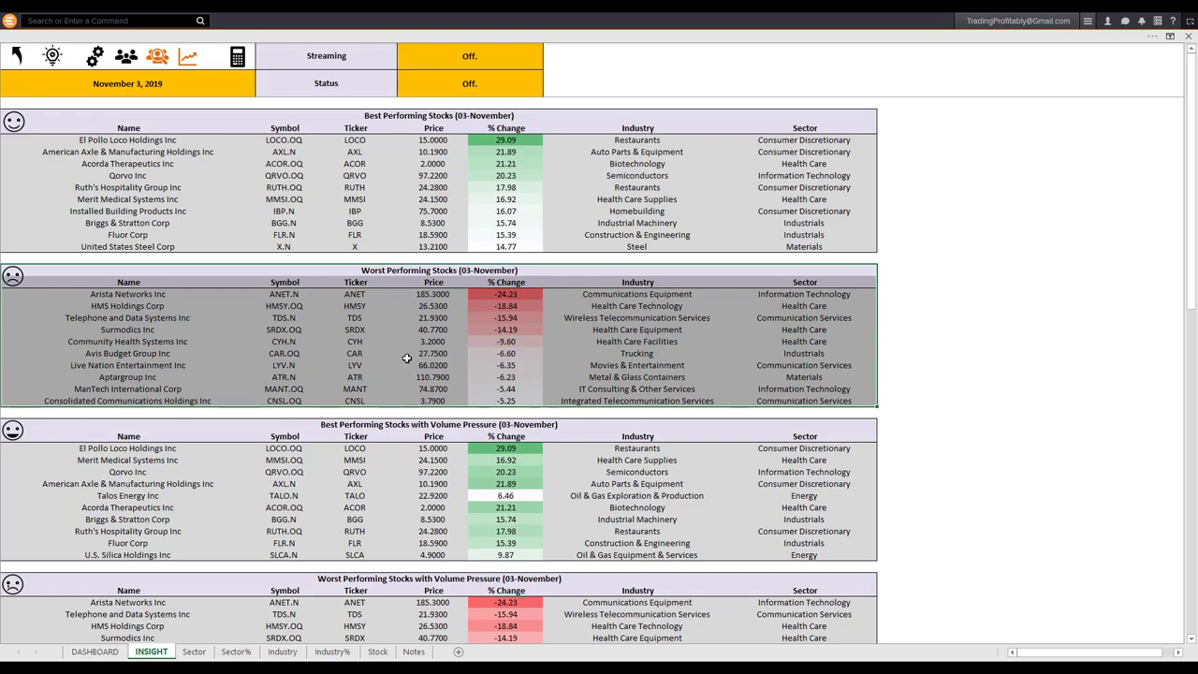
left_click(407, 355)
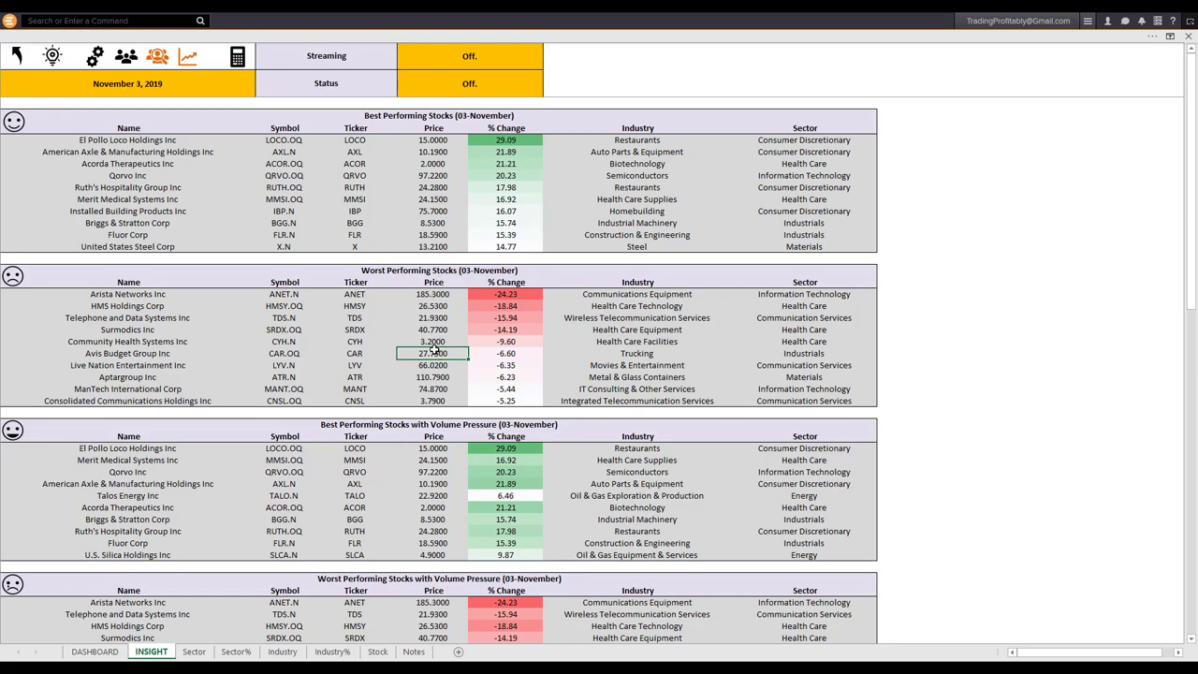
Step: Highlight the Best Performing Growth Stocks table and the Best Performing Optimally Valued Stocks table
scroll(433, 351, "down", 7)
scroll(434, 352, "down", 5)
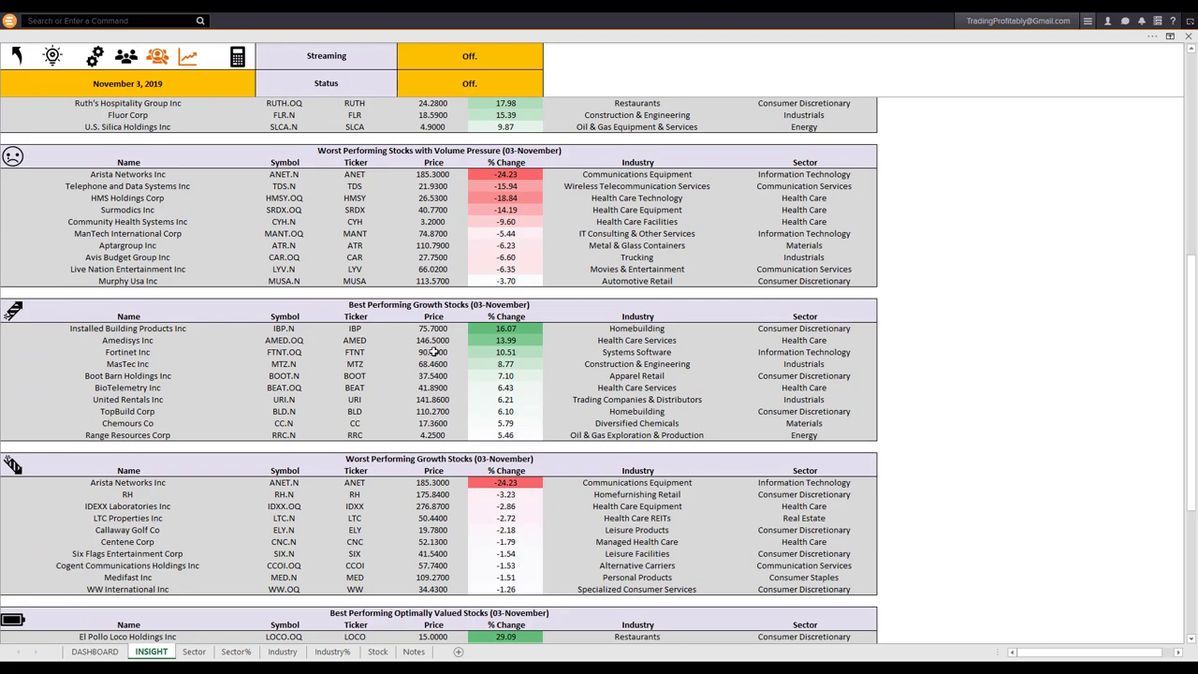
left_click_drag(453, 306, 455, 436)
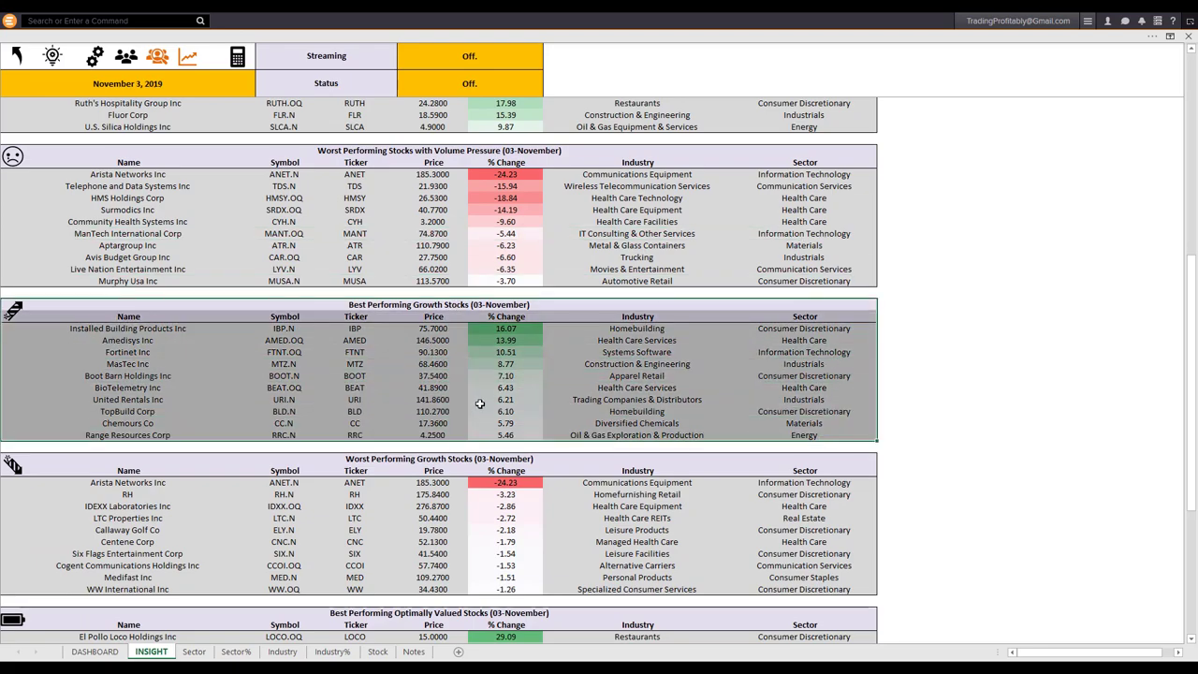
scroll(473, 393, "down", 8)
left_click_drag(443, 333, 465, 459)
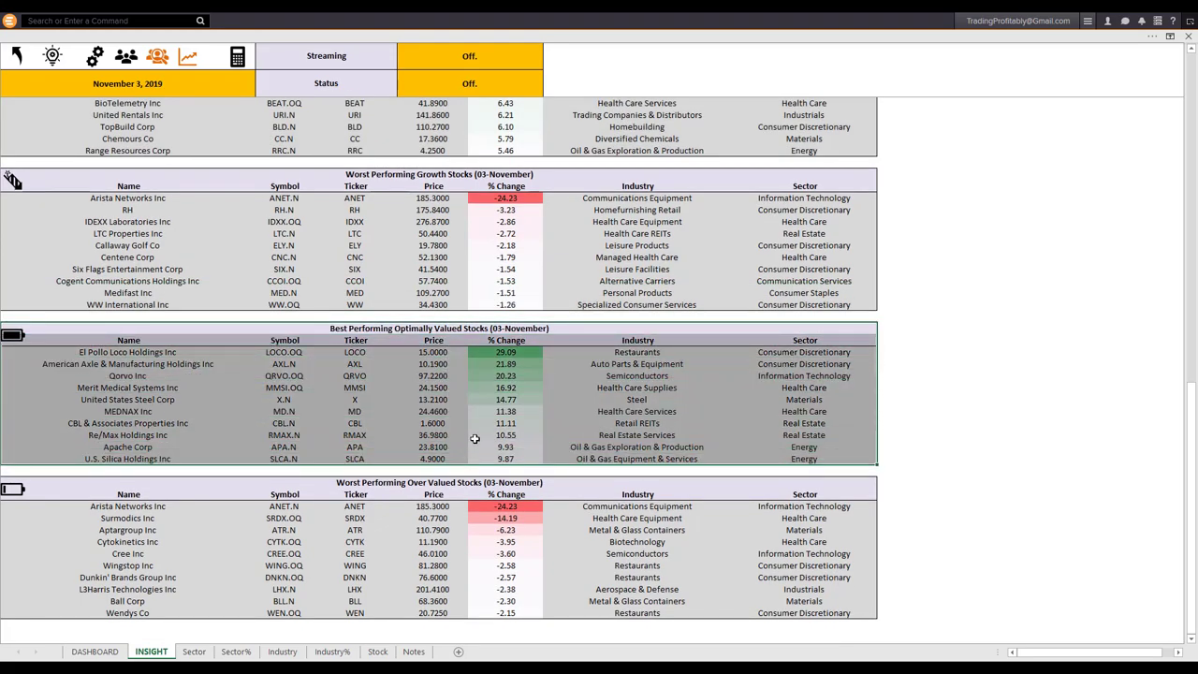
Step: Highlight the % Change values of the best performing growth stocks, and show CC.N with its industry peers on the Stock sheet
scroll(473, 435, "up", 4)
scroll(473, 435, "up", 4)
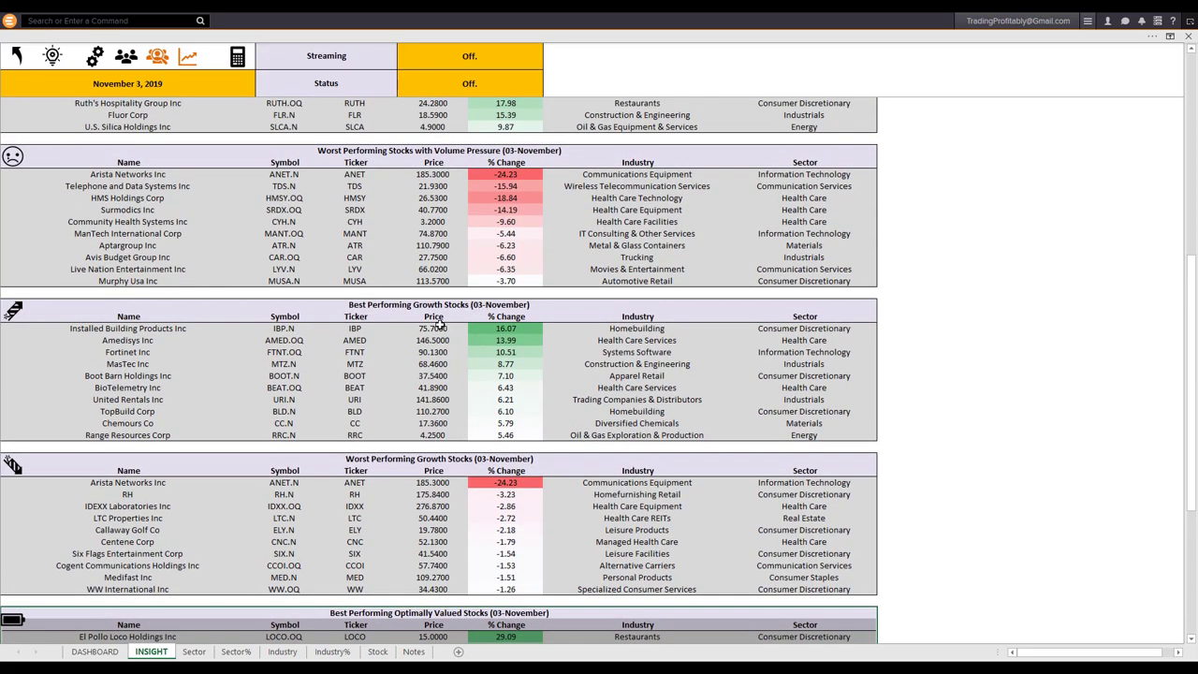
left_click_drag(493, 330, 491, 435)
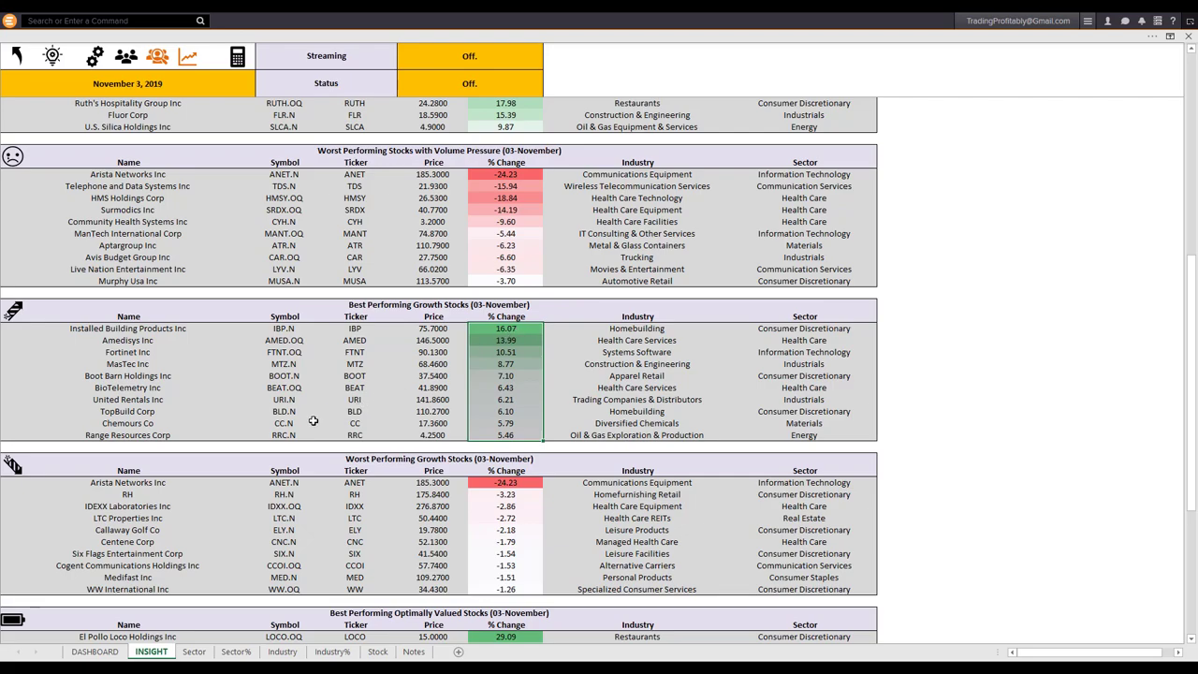
left_click(264, 423)
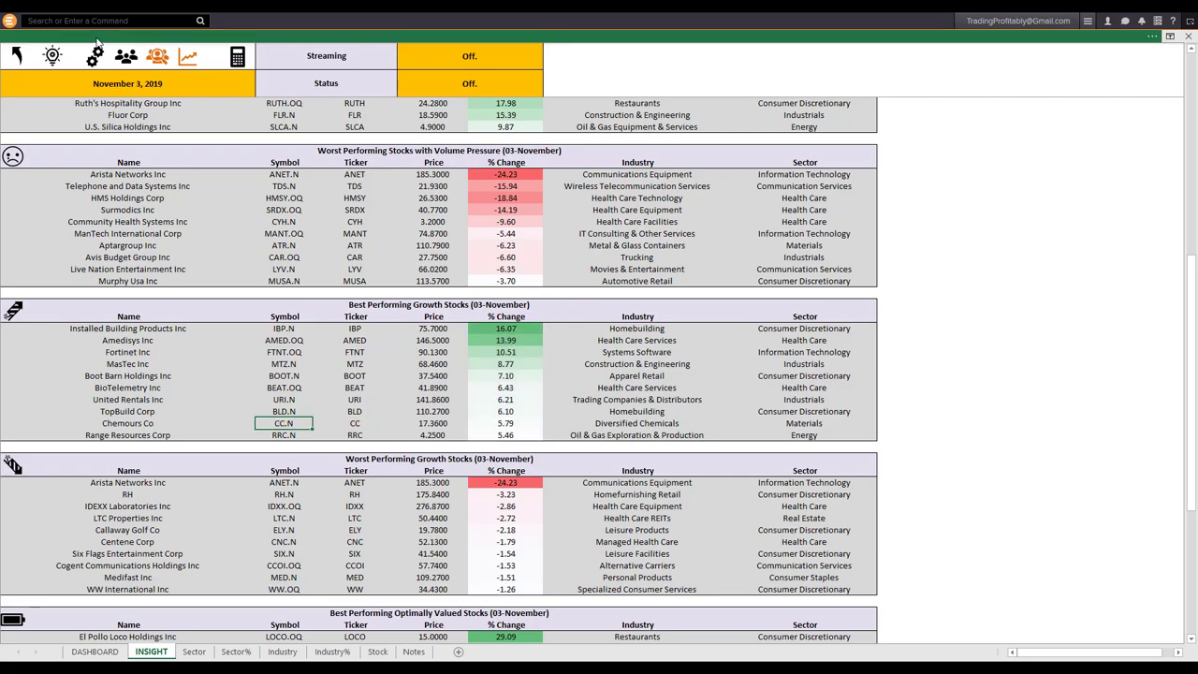
left_click(56, 62)
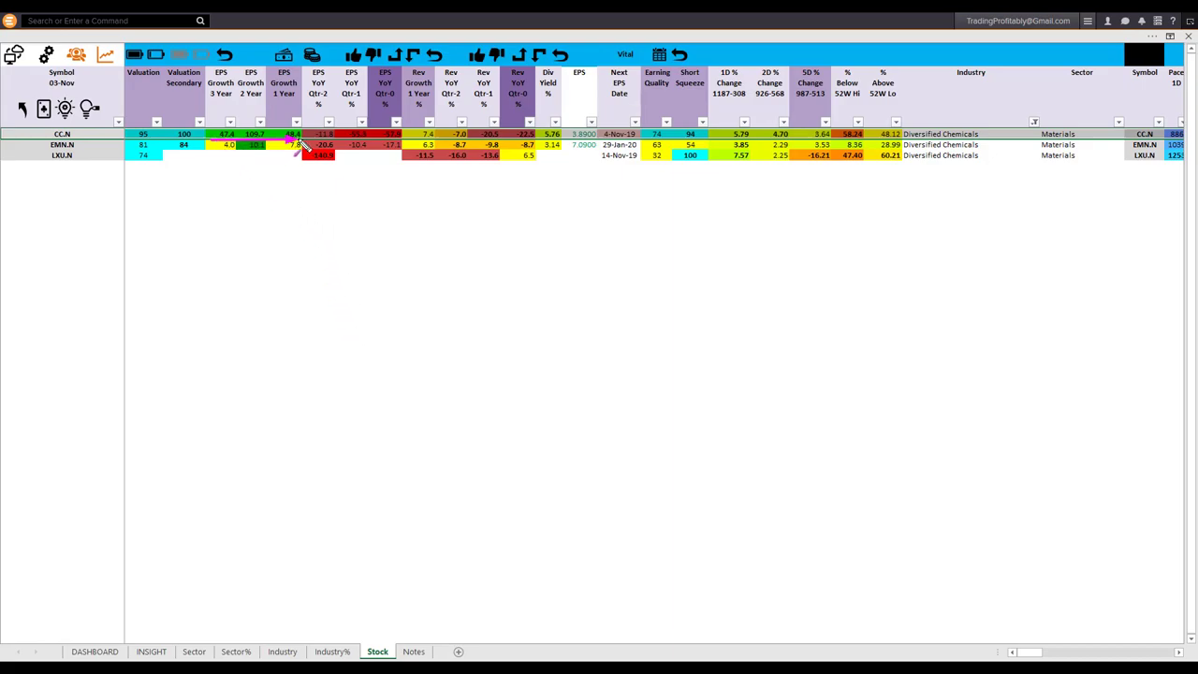
Step: Draw arrows at CC.N's valuations, 3-to-1-year EPS growth, dividend yield, Earning Quality and Short Squeeze, and clear all arrows
left_click_drag(206, 101, 299, 108)
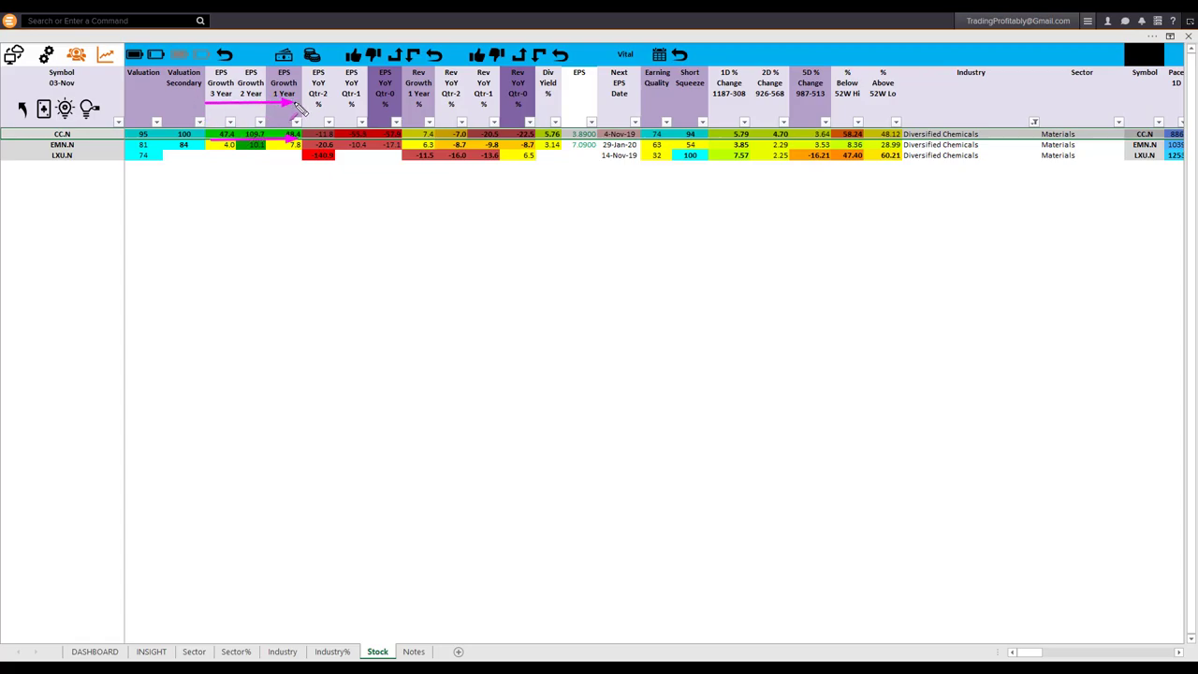
mouse_move(117, 99)
left_mouse_down()
mouse_move(138, 122)
mouse_move(176, 122)
left_mouse_up()
left_click_drag(208, 123, 302, 124)
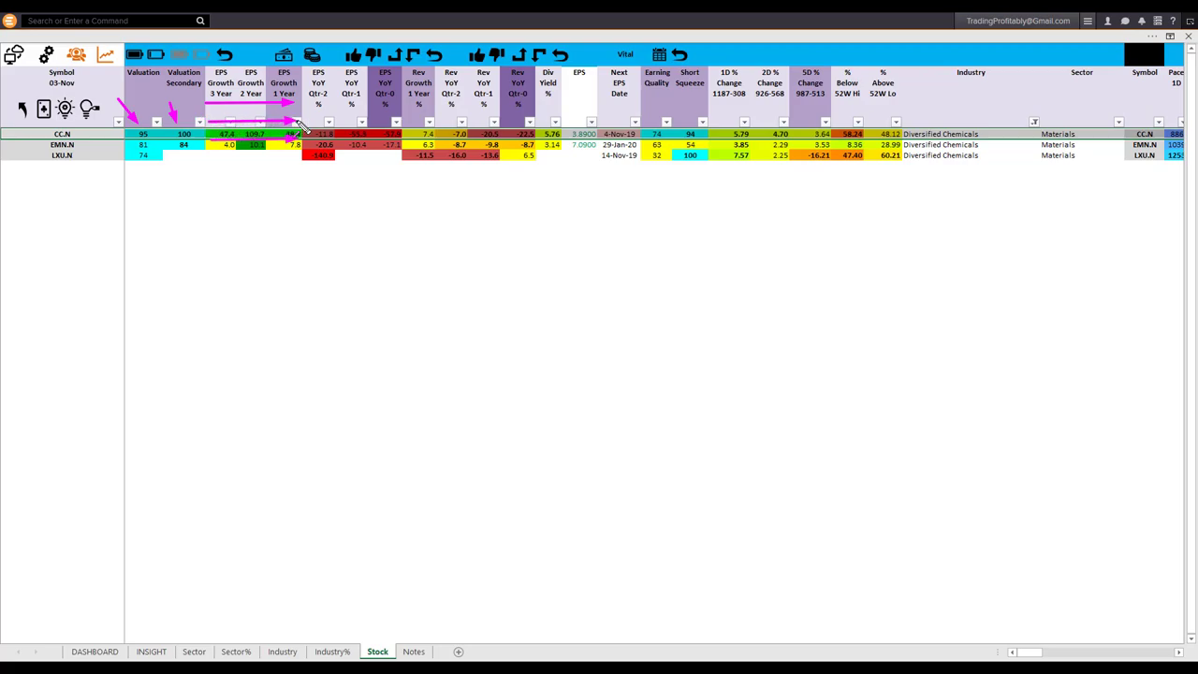
left_click_drag(527, 97, 552, 134)
left_click_drag(703, 95, 688, 129)
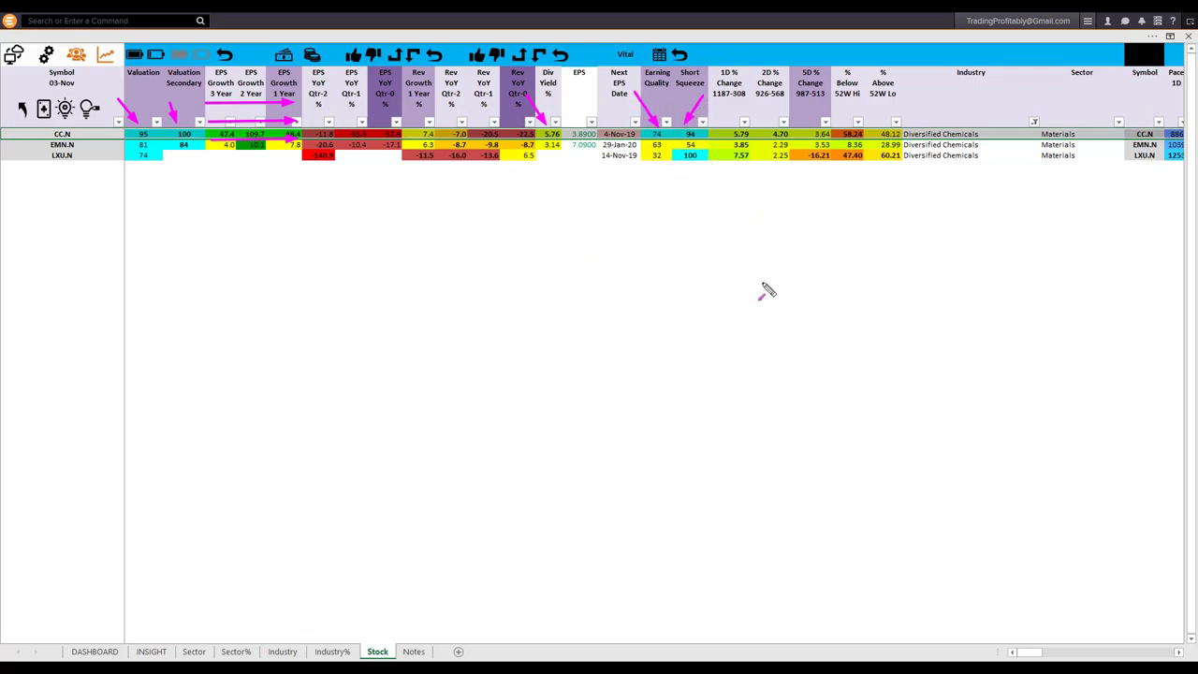
key("Escape")
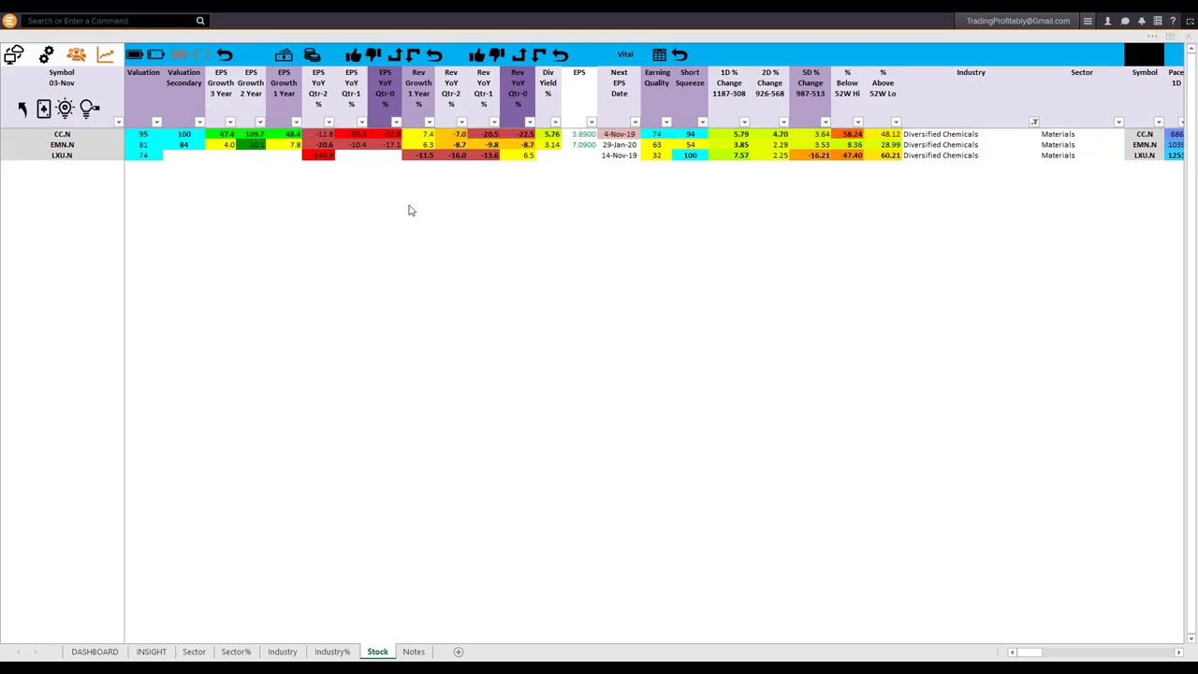
Step: Select CC.N, show its Diversified Chemicals industry on the Industry sheet, and draw arrows along the M12 to M6 and 2D to 1D rankings
left_click(87, 137)
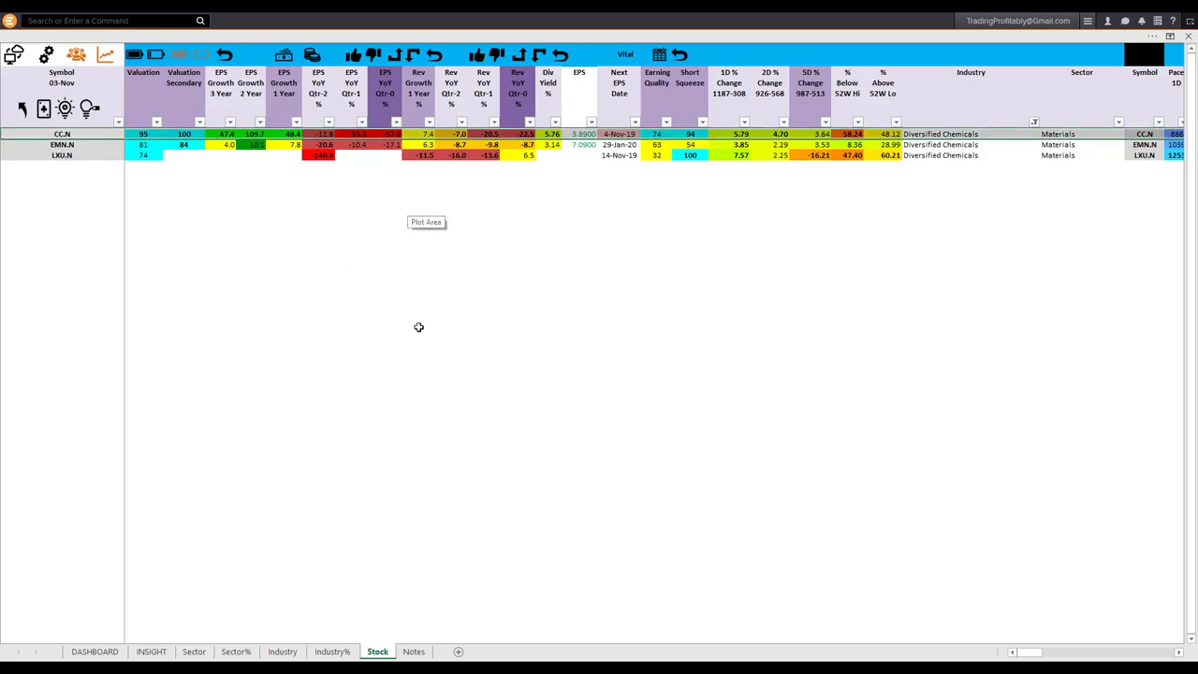
left_click(282, 651)
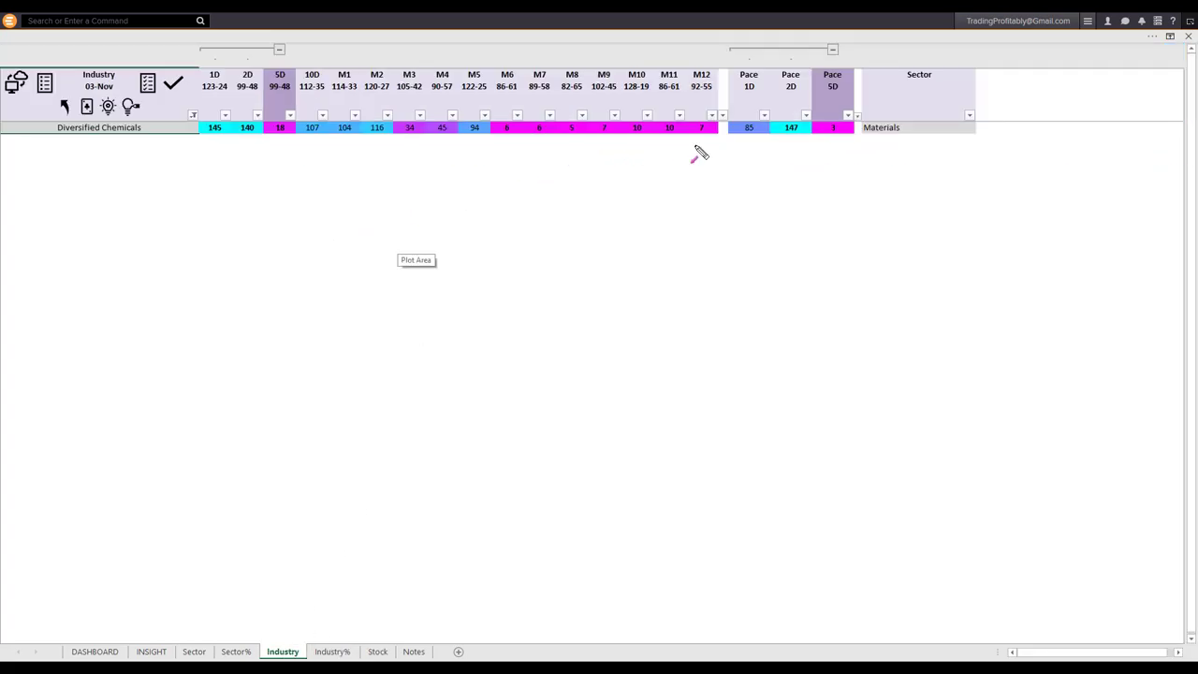
left_click_drag(715, 145, 505, 146)
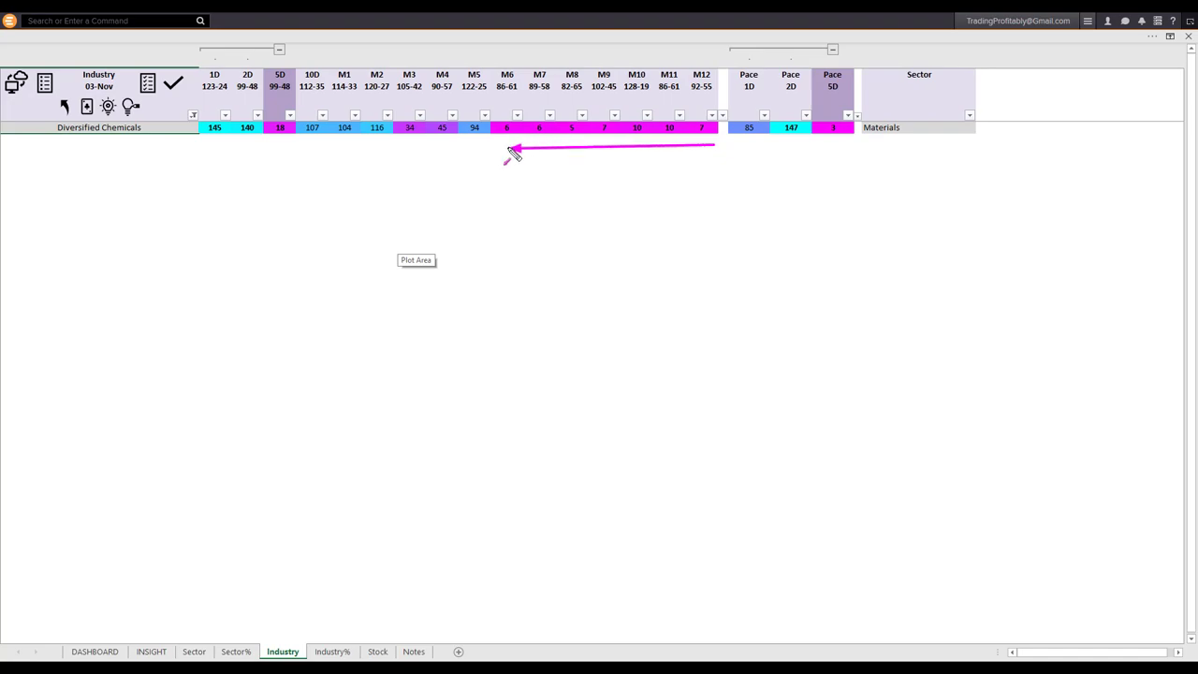
left_click_drag(265, 143, 194, 144)
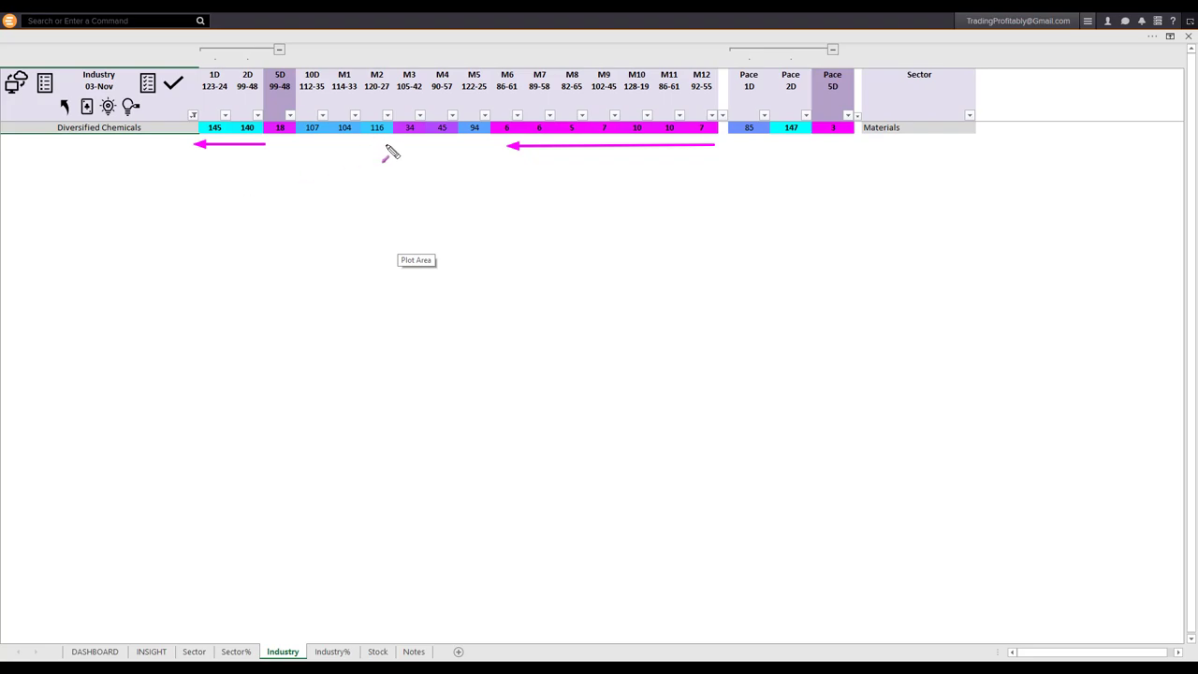
Step: Draw arrows along Diversified Chemicals' M2 to 10D and 2D to 1D rankings, clear all arrows, and select the 1D and 2D rankings
left_click_drag(389, 145, 308, 142)
mouse_move(266, 191)
left_mouse_down()
mouse_move(279, 142)
mouse_move(207, 151)
left_mouse_up()
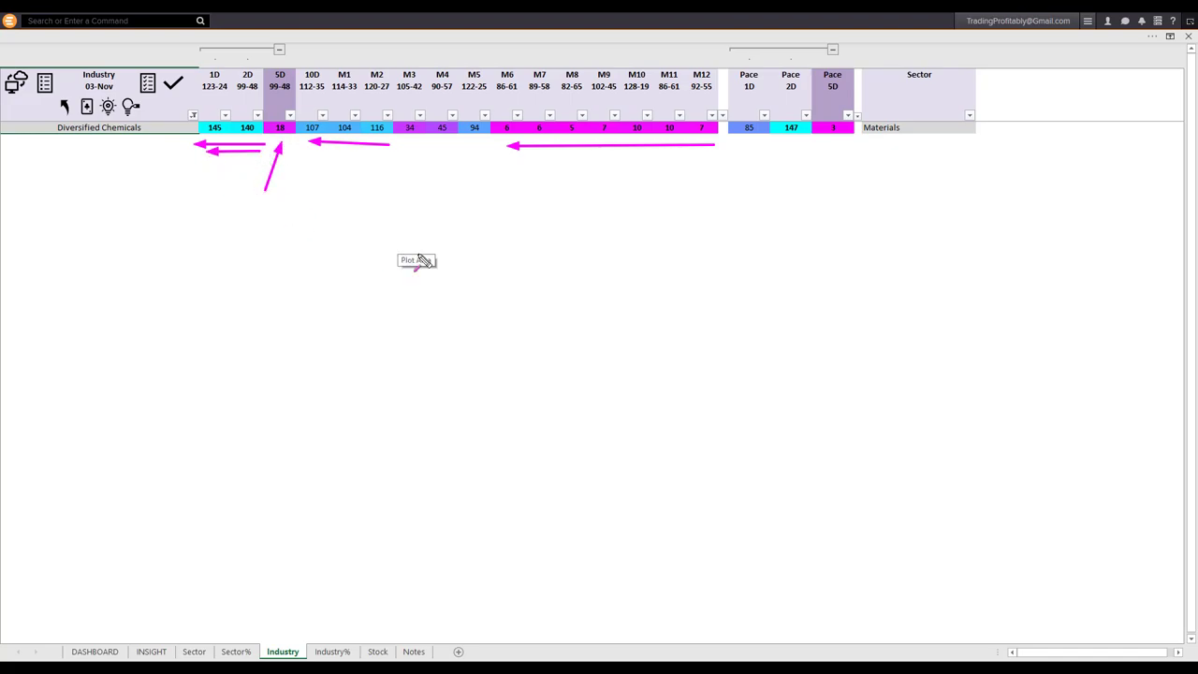
key("e")
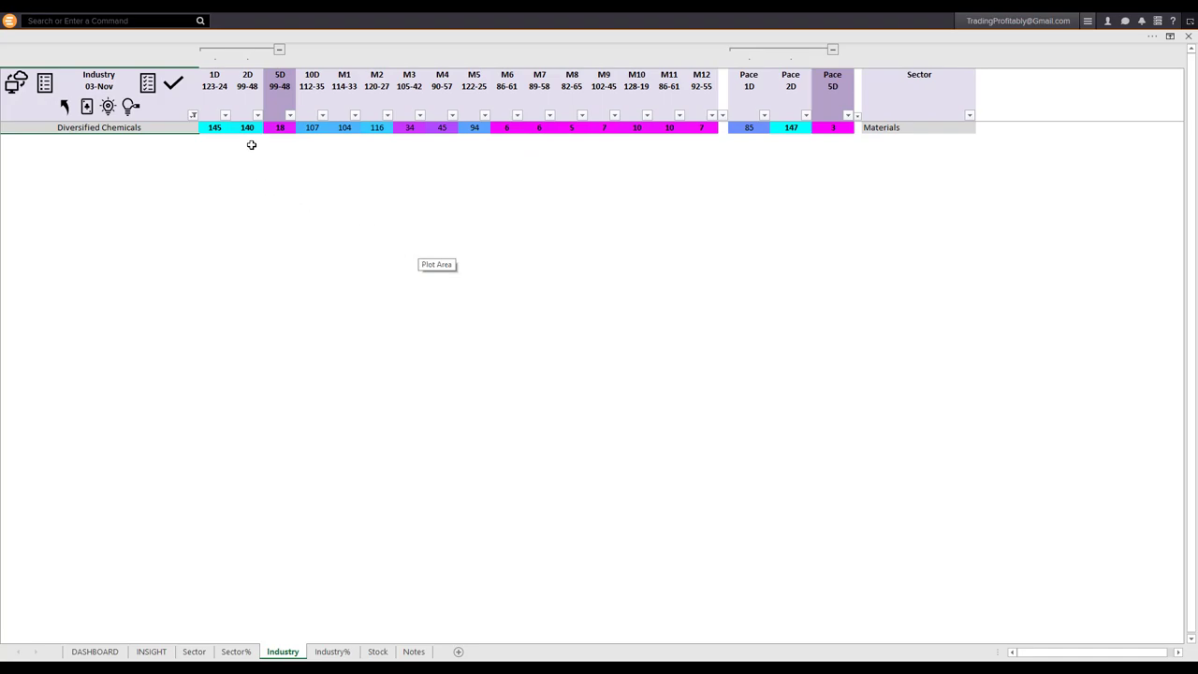
left_click_drag(204, 128, 247, 128)
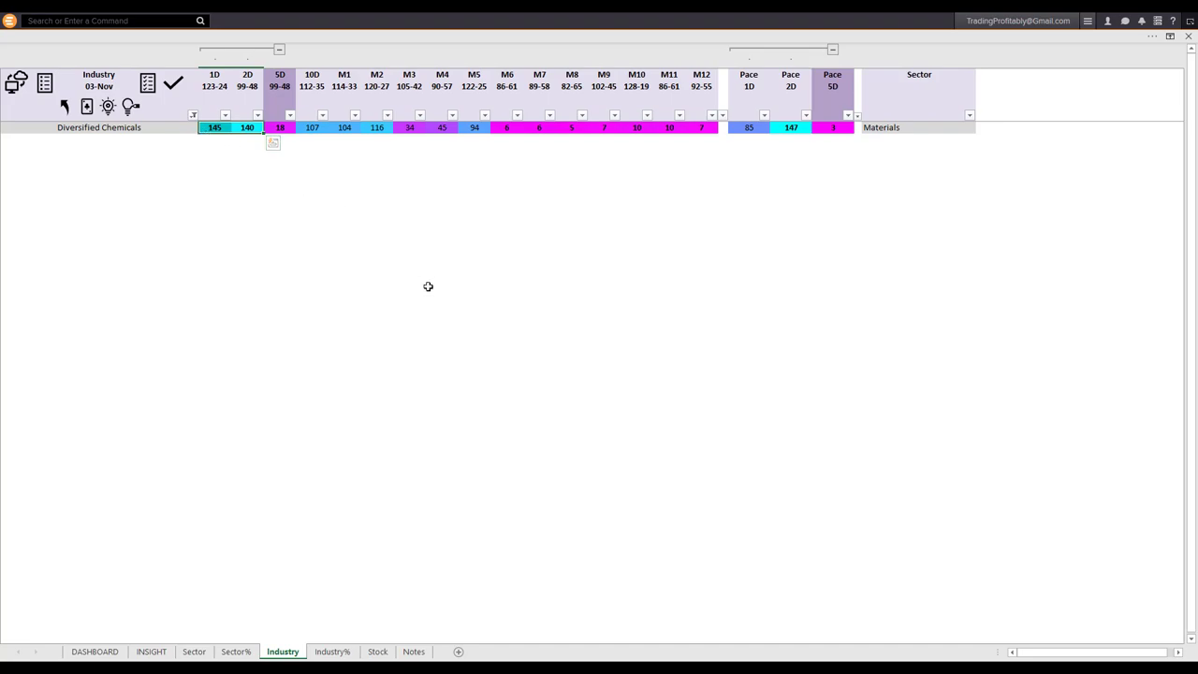
Step: Show Diversified Chemicals on the Industry% sheet, draw arrows along its 2D to 1D and M12 to M6 changes and at Pace 2D, and clear them
left_click(333, 651)
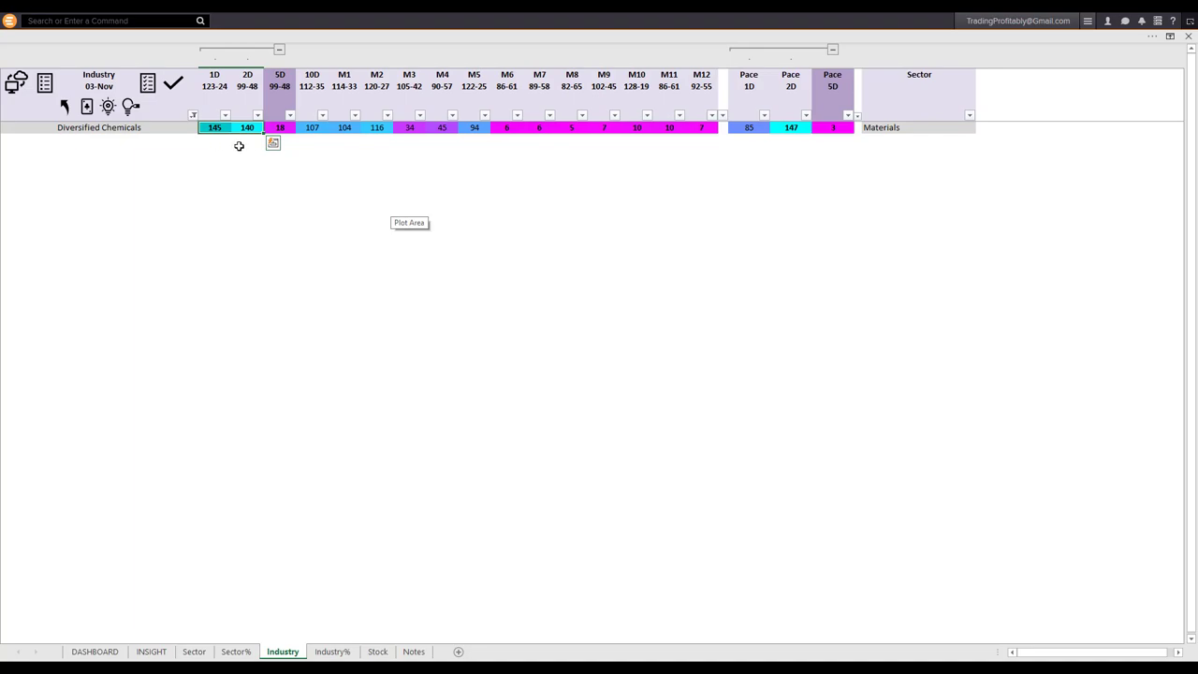
left_click(333, 651)
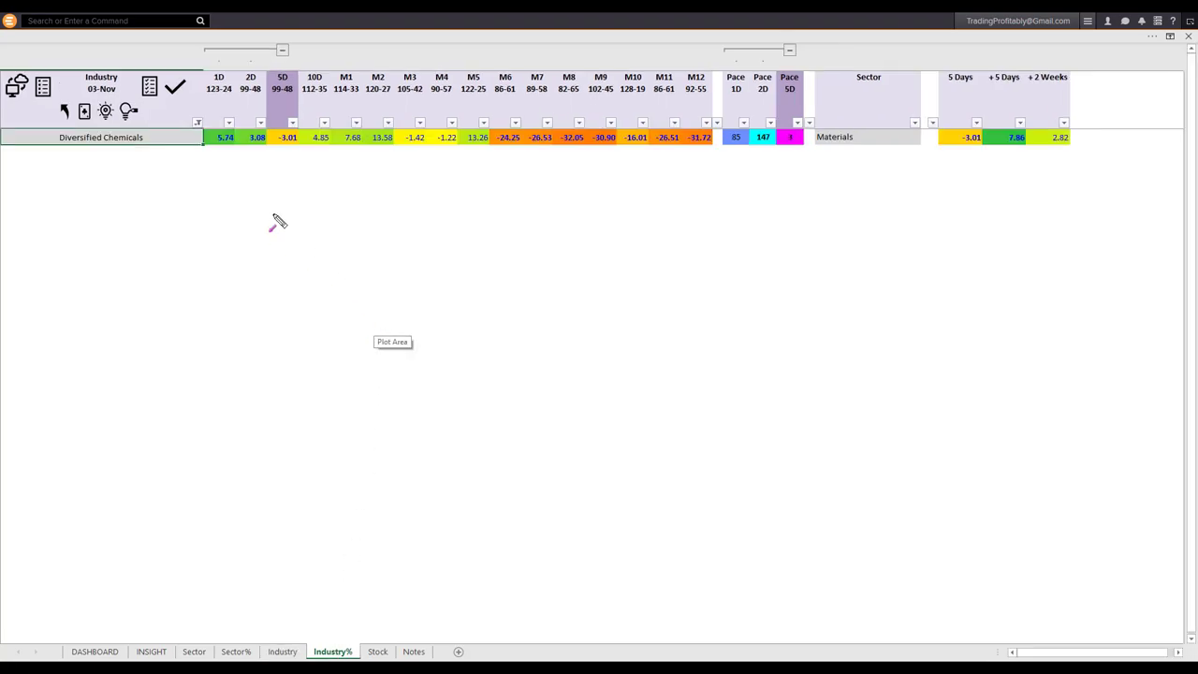
left_click_drag(264, 154, 199, 157)
left_click_drag(716, 157, 496, 157)
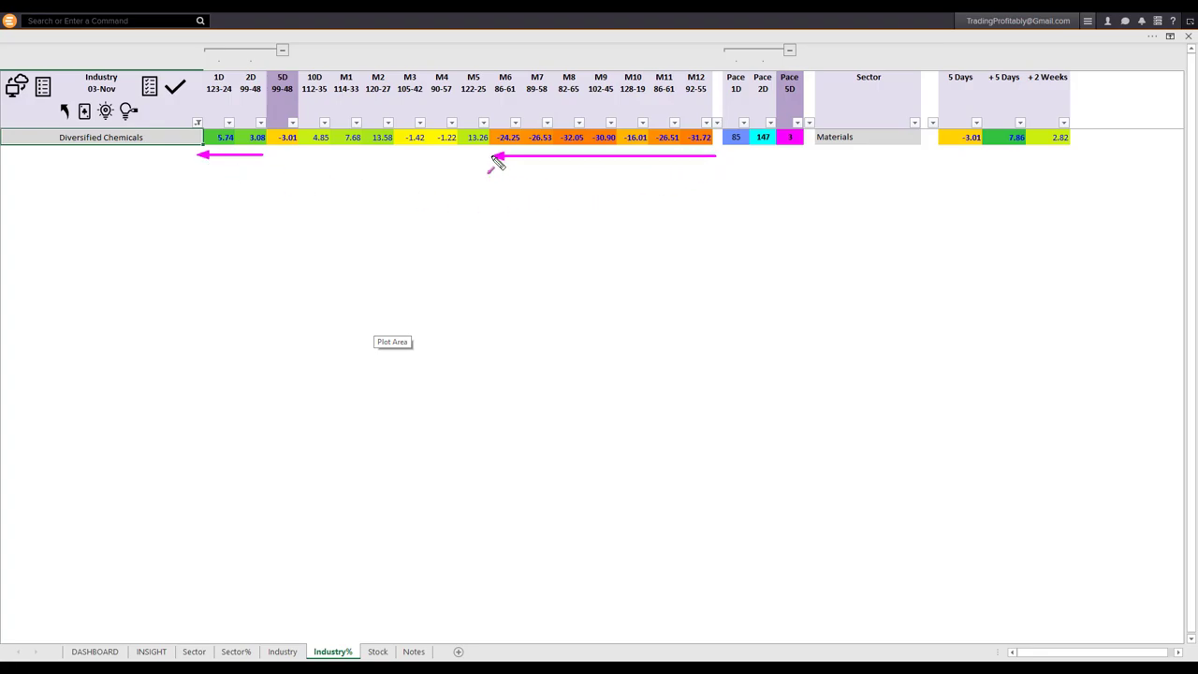
left_click_drag(749, 185, 765, 154)
key("Escape")
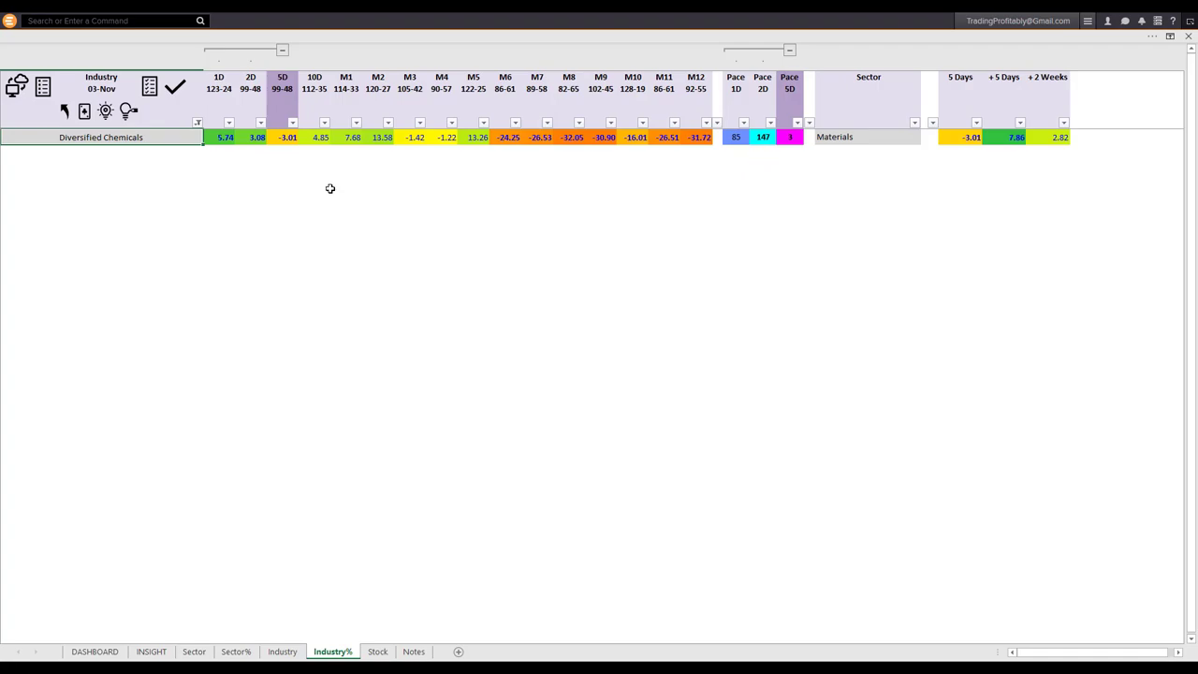
Step: Select Diversified Chemicals on the Industry sheet, and in MetaStock draw arrows at Chemours' October low, latest weekly bars and descending trendlines
left_click(283, 653)
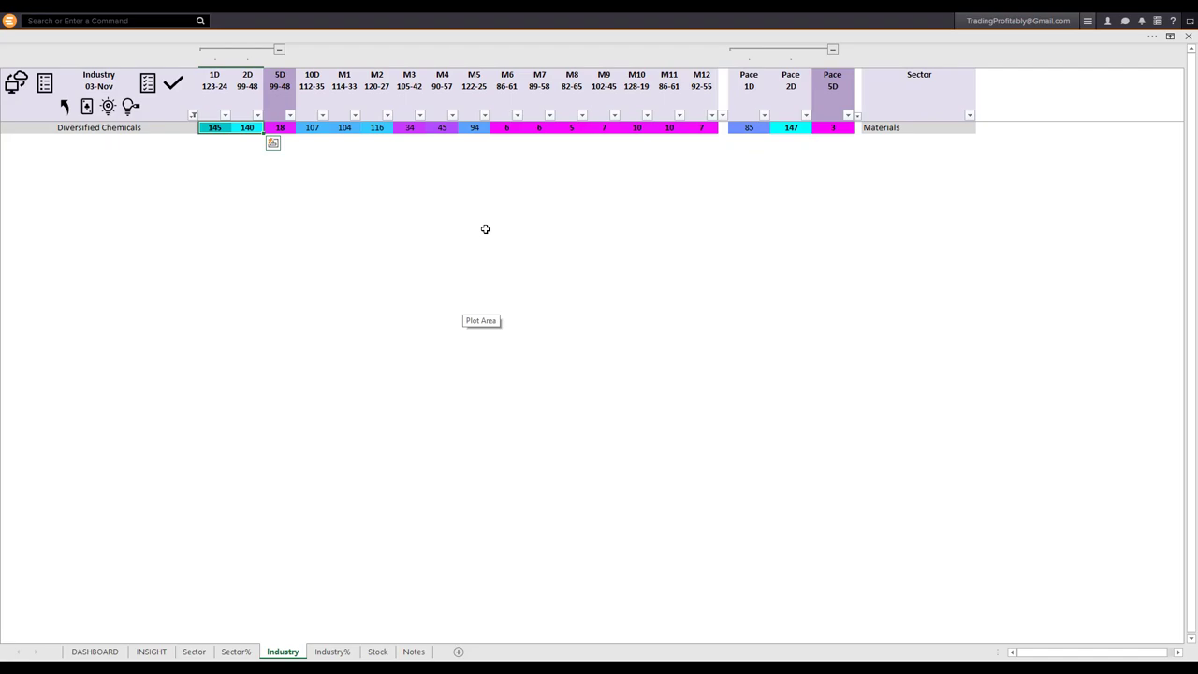
left_click(106, 128)
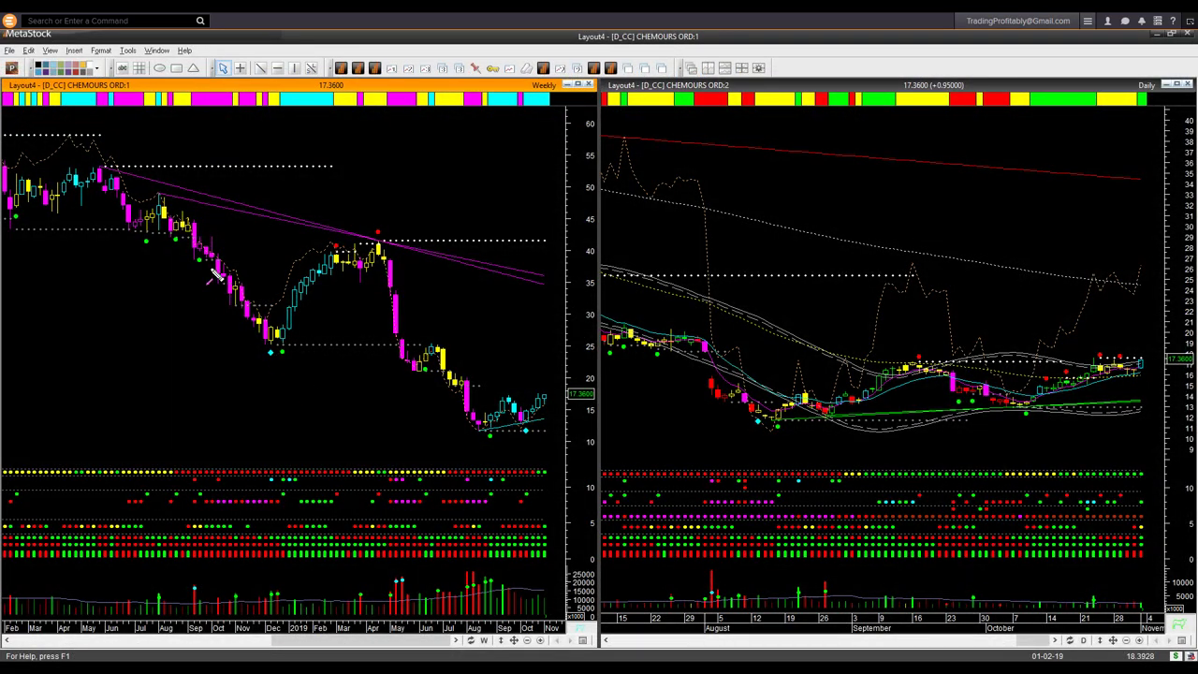
left_click_drag(35, 116, 65, 99)
left_click_drag(1130, 59, 1134, 73)
left_click_drag(496, 457, 526, 441)
left_click_drag(537, 422, 560, 408)
left_click_drag(576, 343, 554, 397)
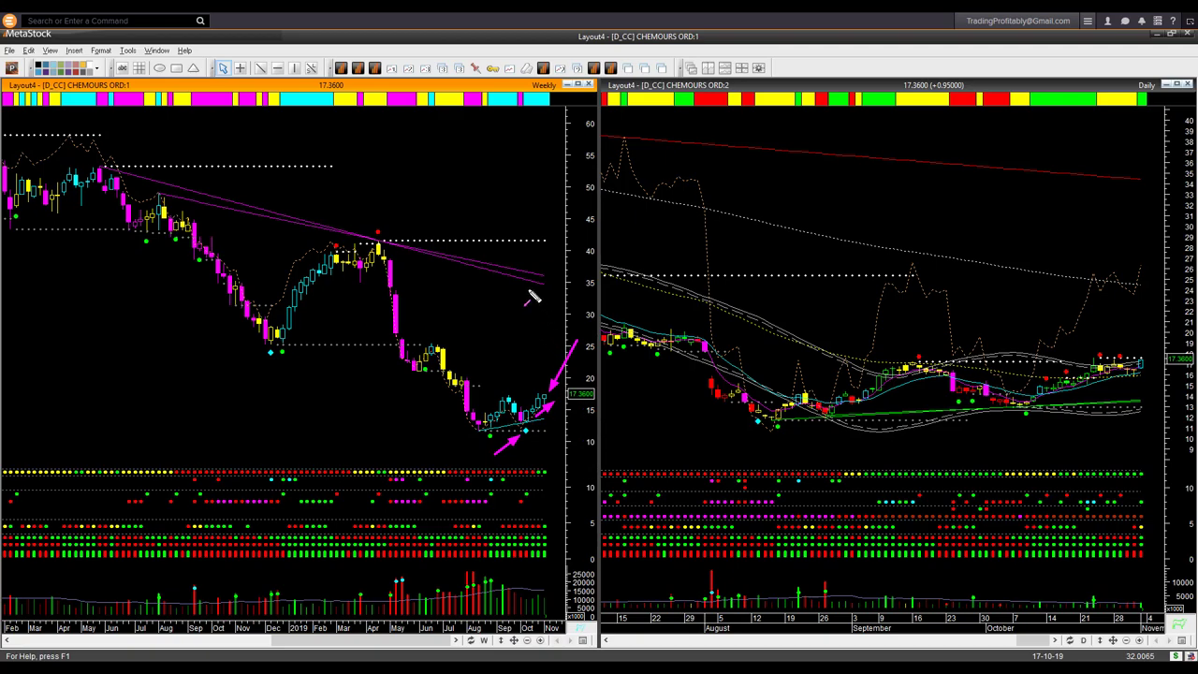
left_click_drag(517, 281, 572, 292)
Step: Draw arrows on Chemours' daily chart along the rising support line, at its three lows, the latest bar, the dashed line and the indicator dots
left_click_drag(678, 449, 758, 432)
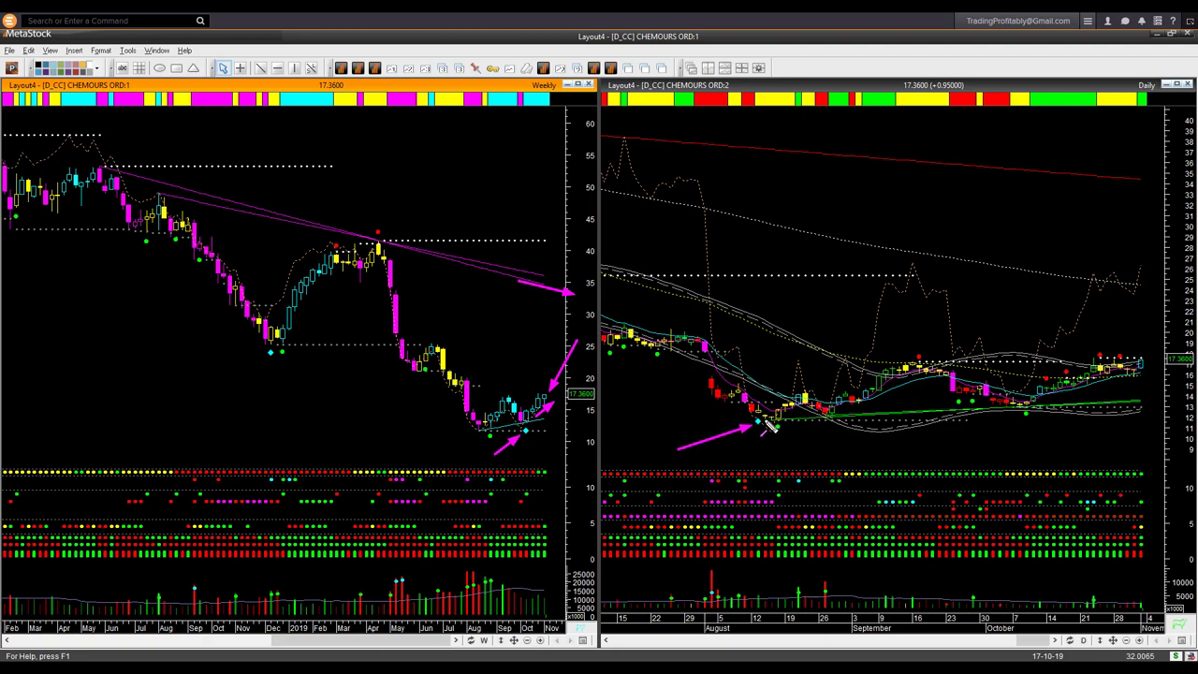
left_click_drag(765, 421, 1160, 408)
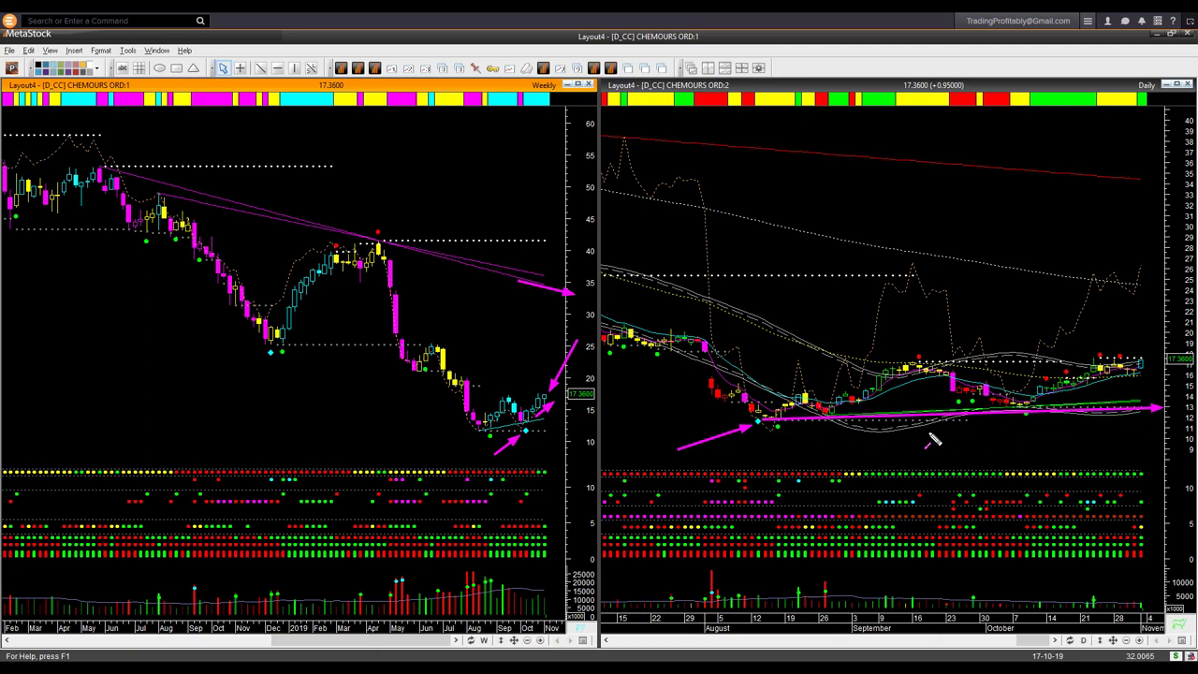
left_click_drag(994, 447, 1023, 418)
left_click_drag(796, 451, 828, 417)
left_click_drag(1181, 395, 1147, 374)
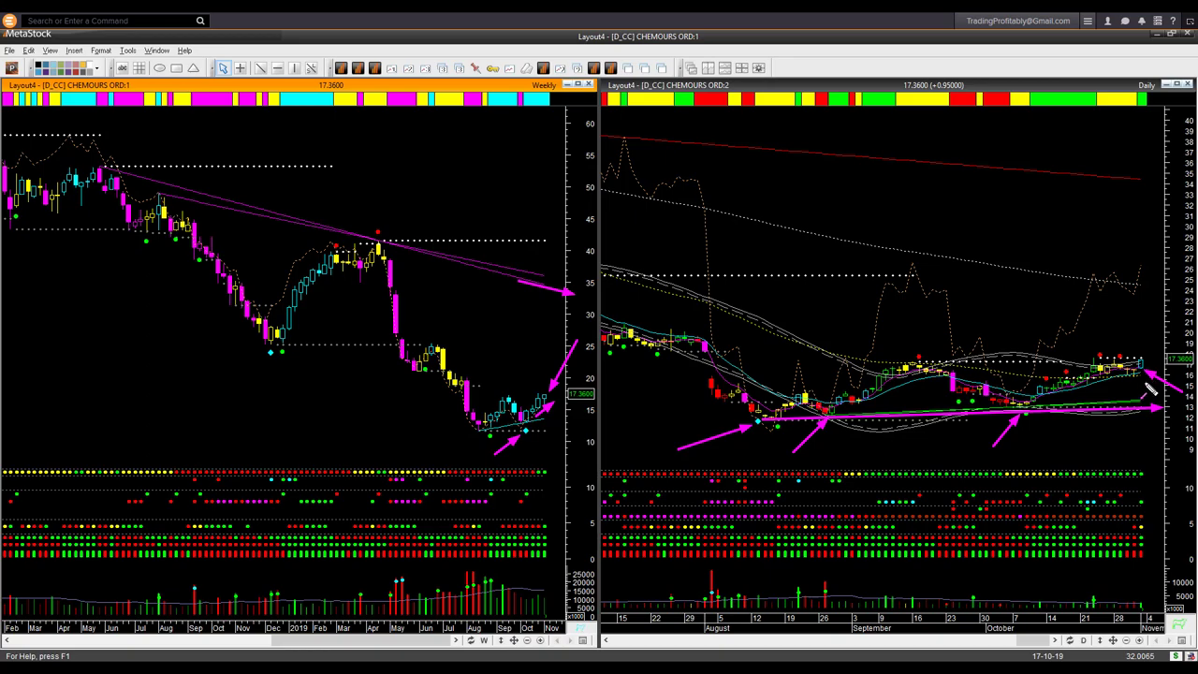
left_click_drag(1051, 350, 1159, 283)
left_click_drag(1179, 503, 1150, 520)
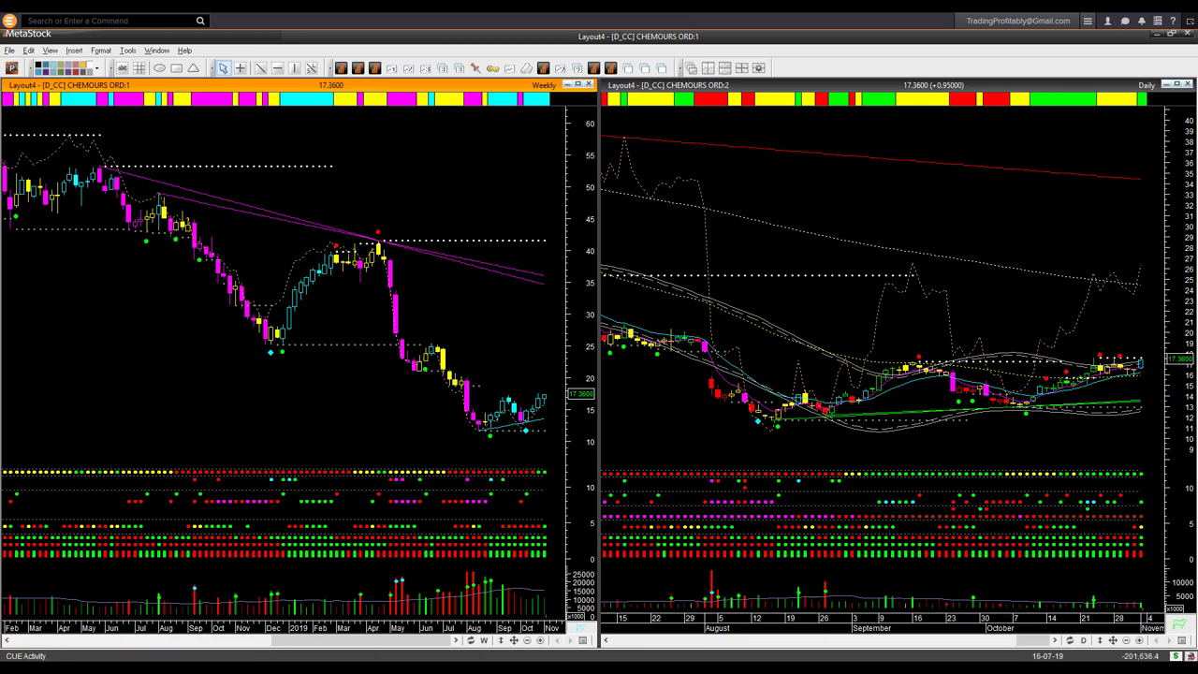
Step: Switch back to the market workbook and highlight the Best Performing Growth Stocks table on the INSIGHT sheet
left_click(639, 618)
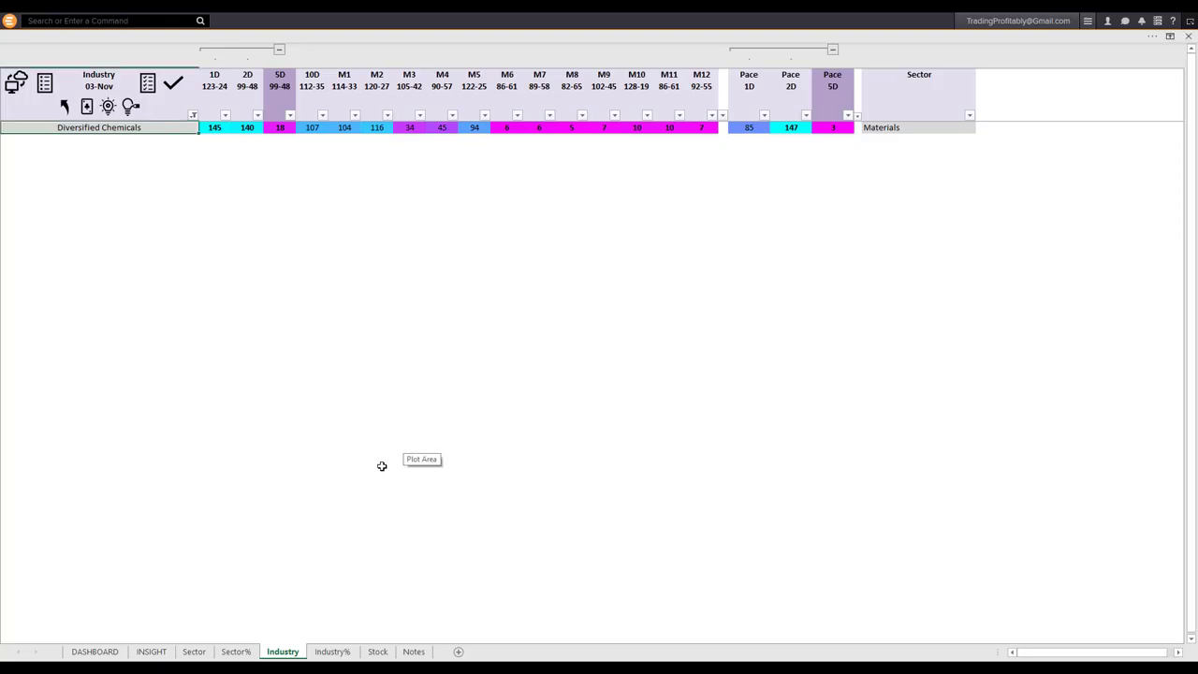
left_click(151, 651)
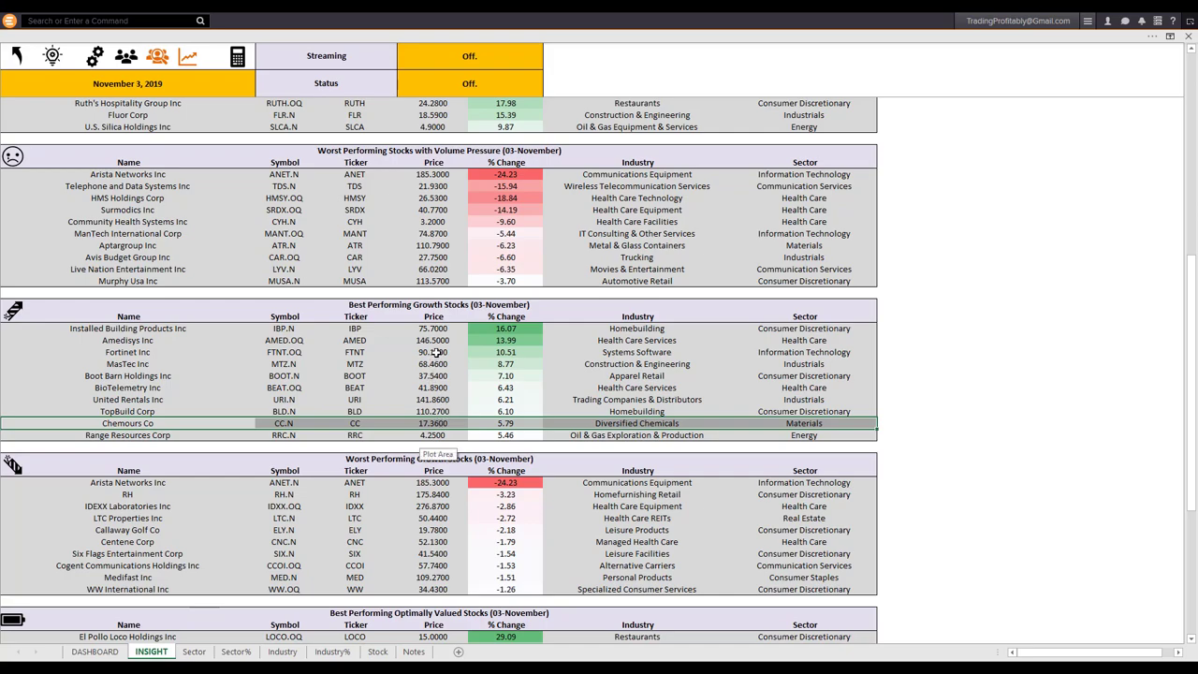
left_click_drag(438, 305, 438, 436)
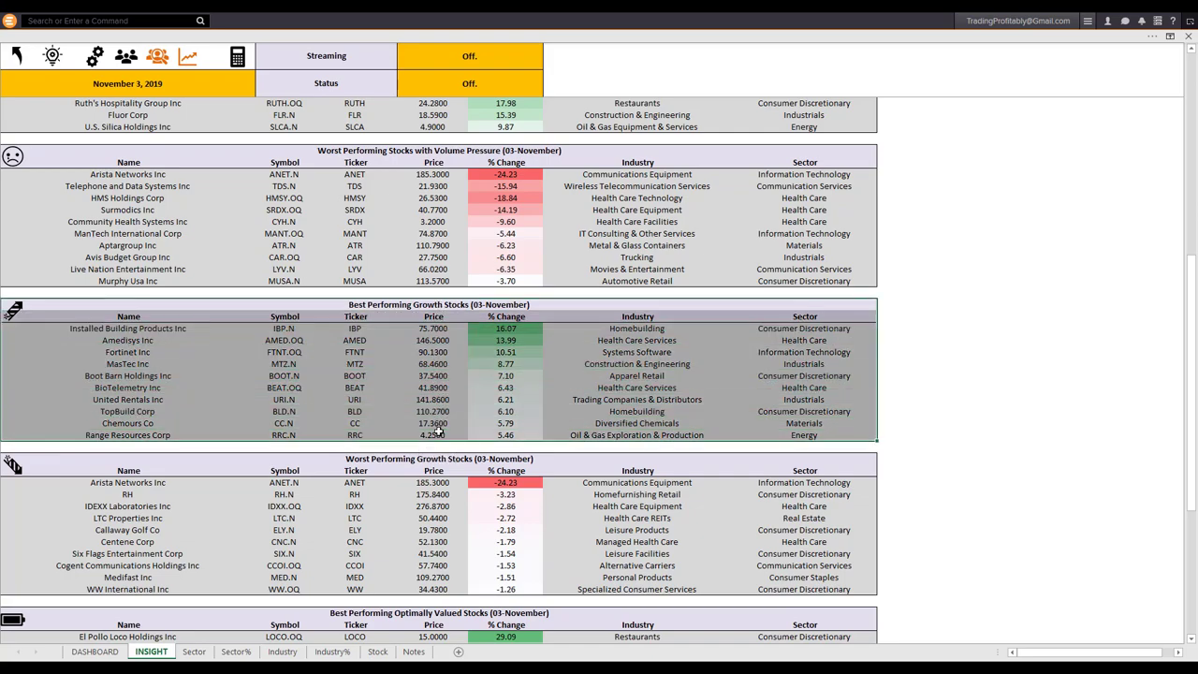